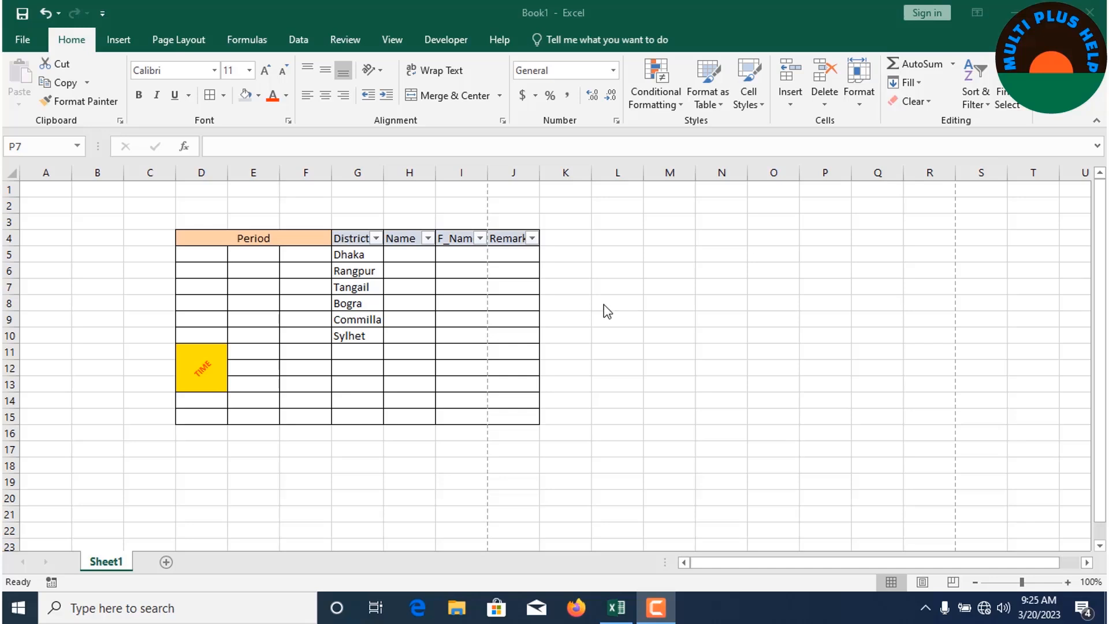
# Find the Microsoft Office Tools folder among the installed apps and look at its contents
pyautogui.click(19, 609)
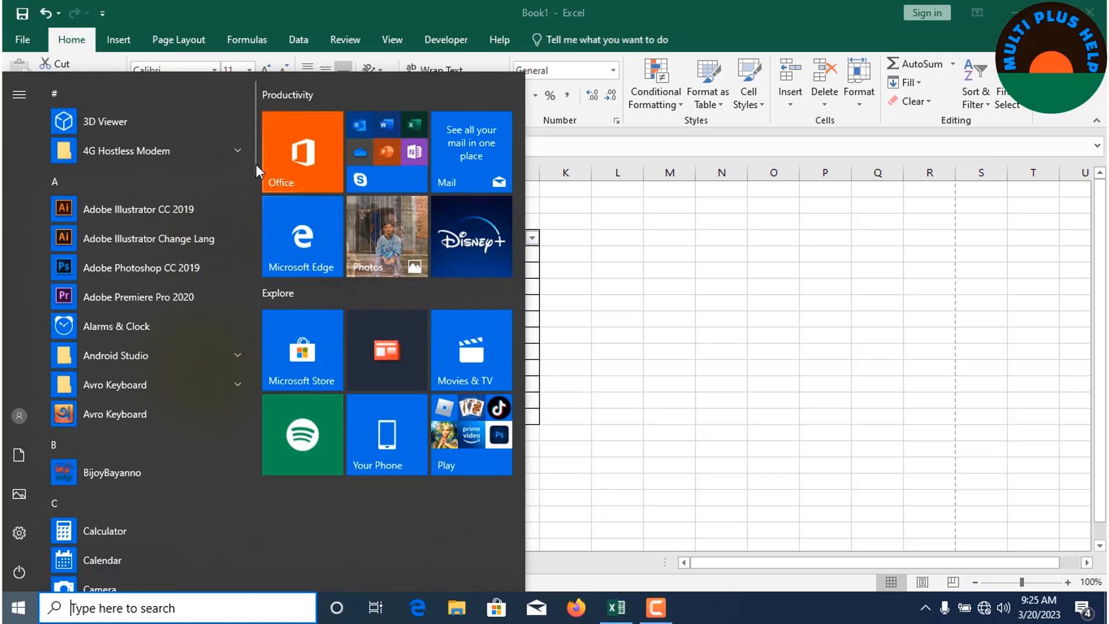
pyautogui.moveTo(255, 164); pyautogui.dragTo(256, 355)
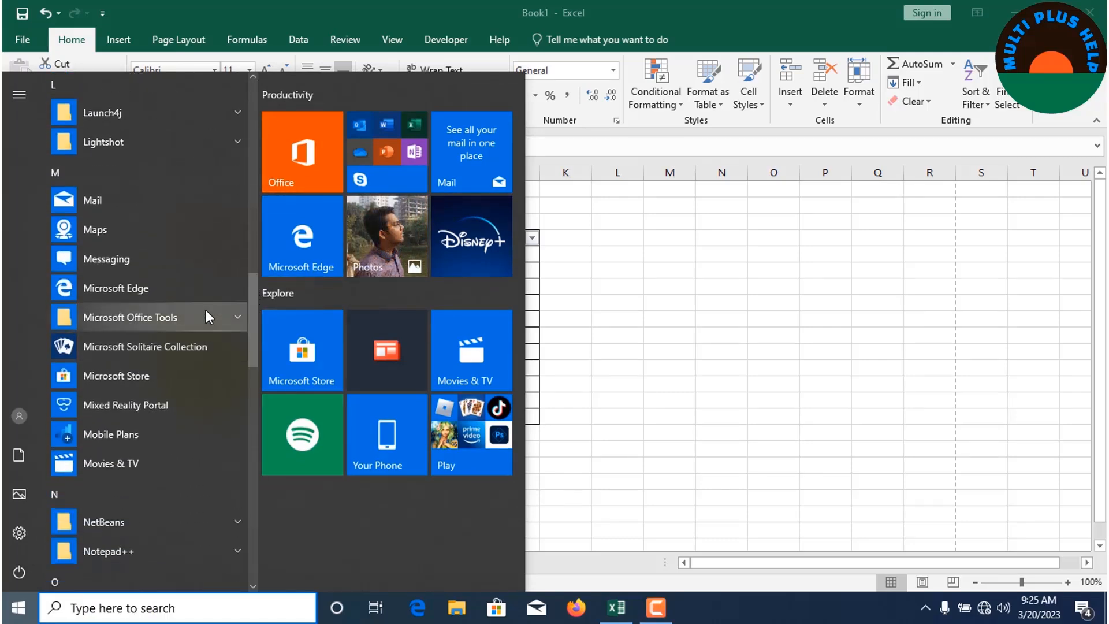
pyautogui.click(192, 315)
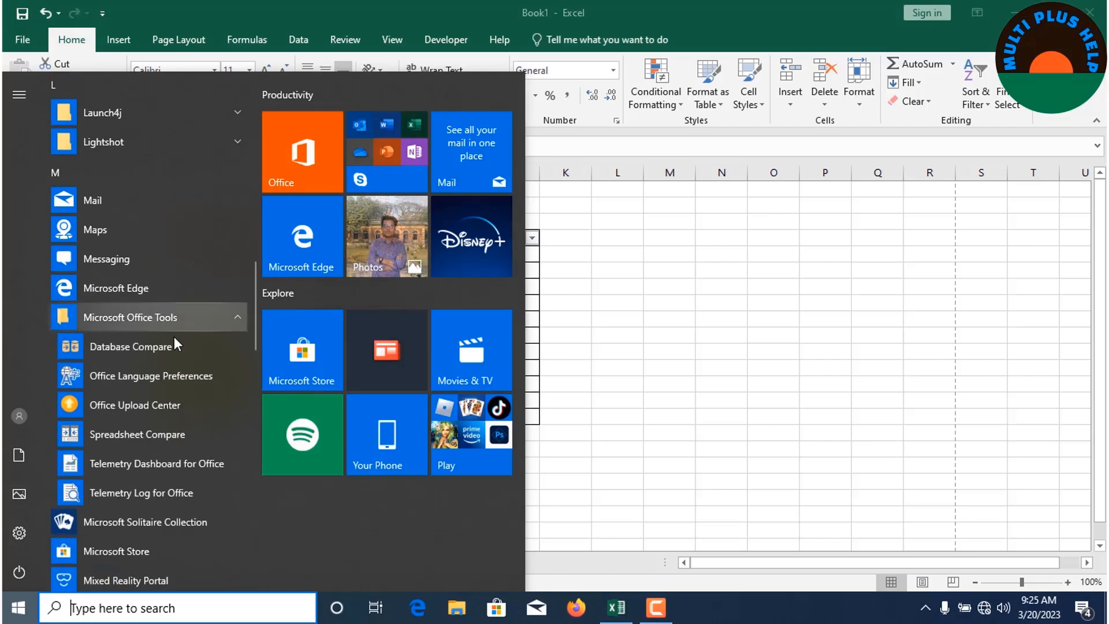
pyautogui.click(726, 314)
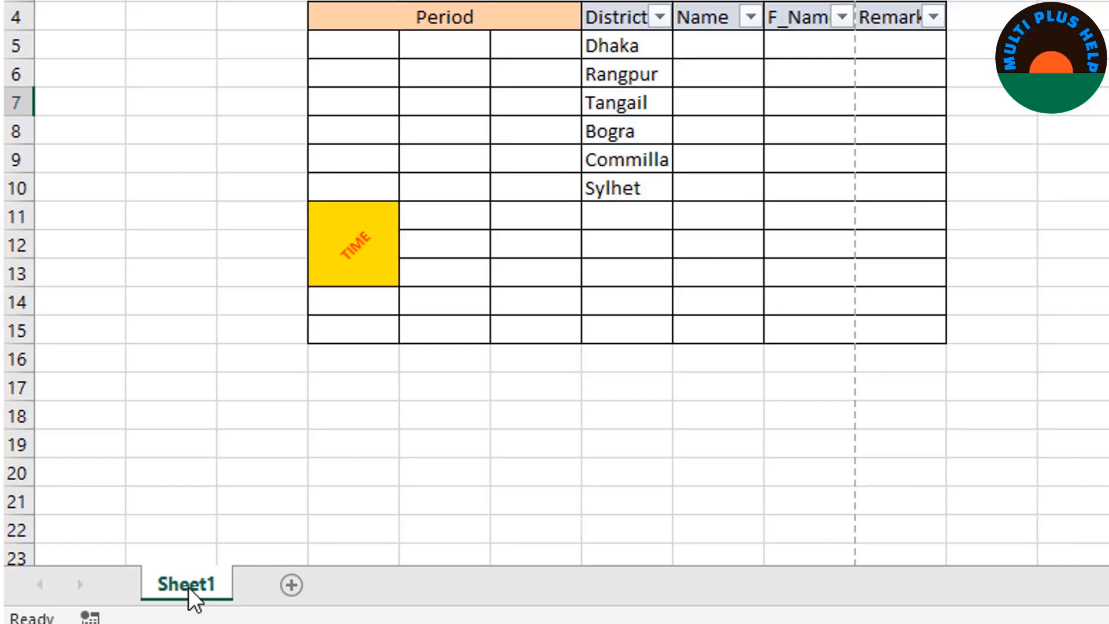
# Rename the worksheet Sheet1 as Basic
pyautogui.doubleClick(189, 587)
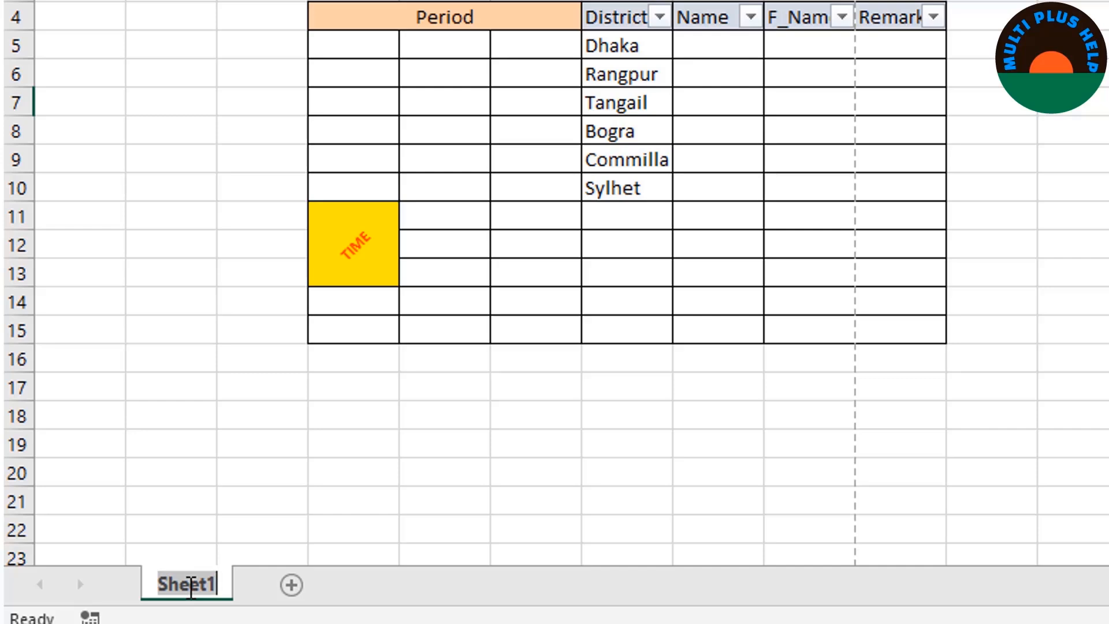
pyautogui.write('Basic')
pyautogui.click(291, 510)
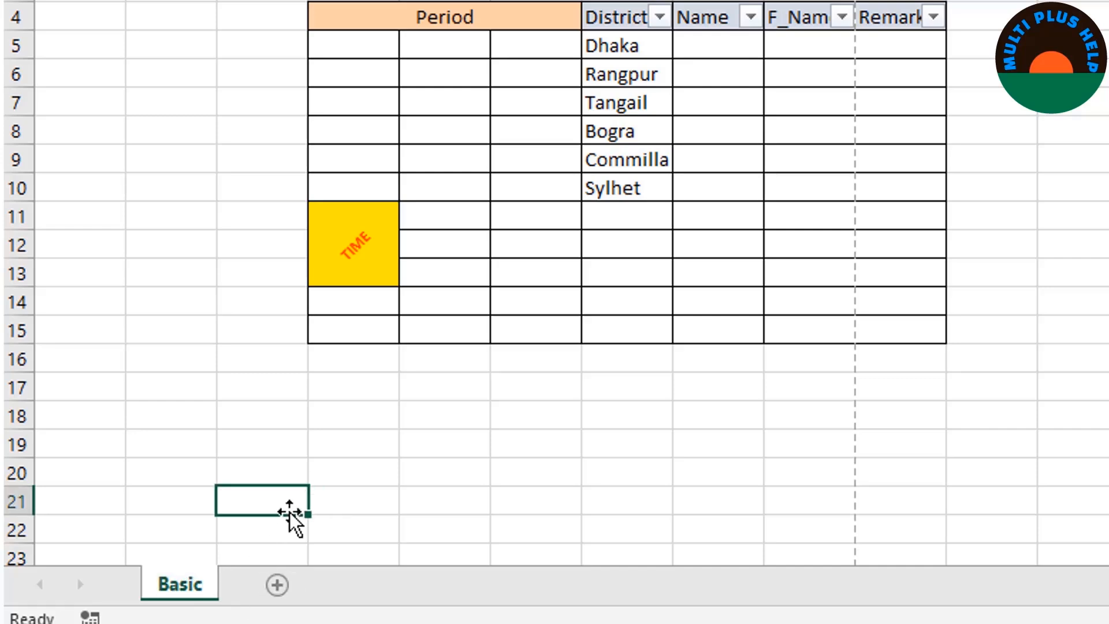
# Add a new blank worksheet after Basic and return to the Basic sheet
pyautogui.click(276, 588)
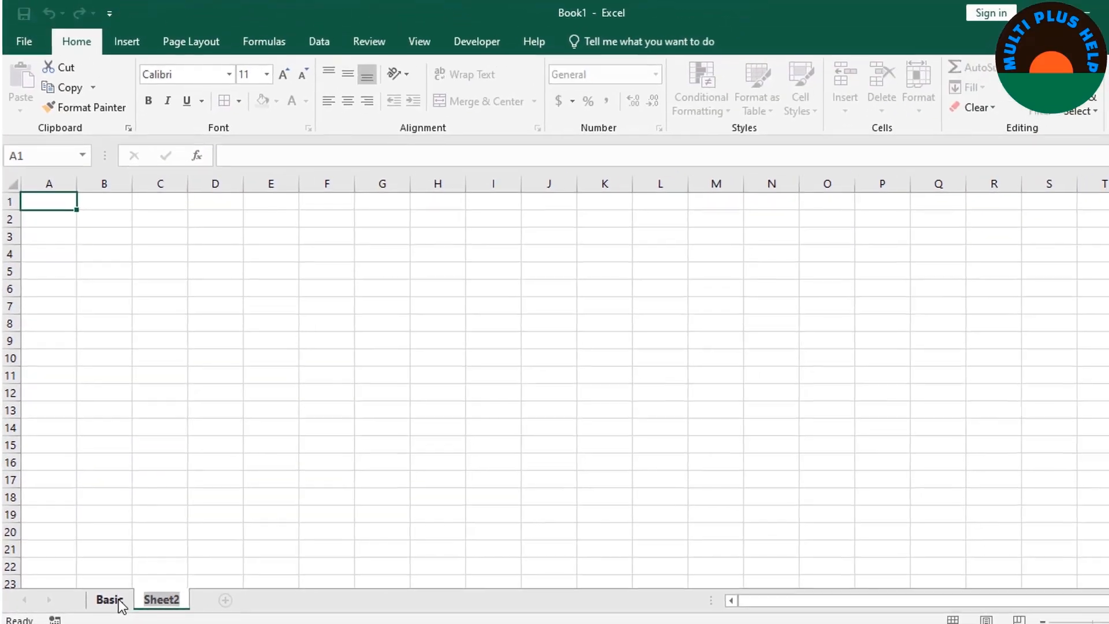
pyautogui.click(119, 600)
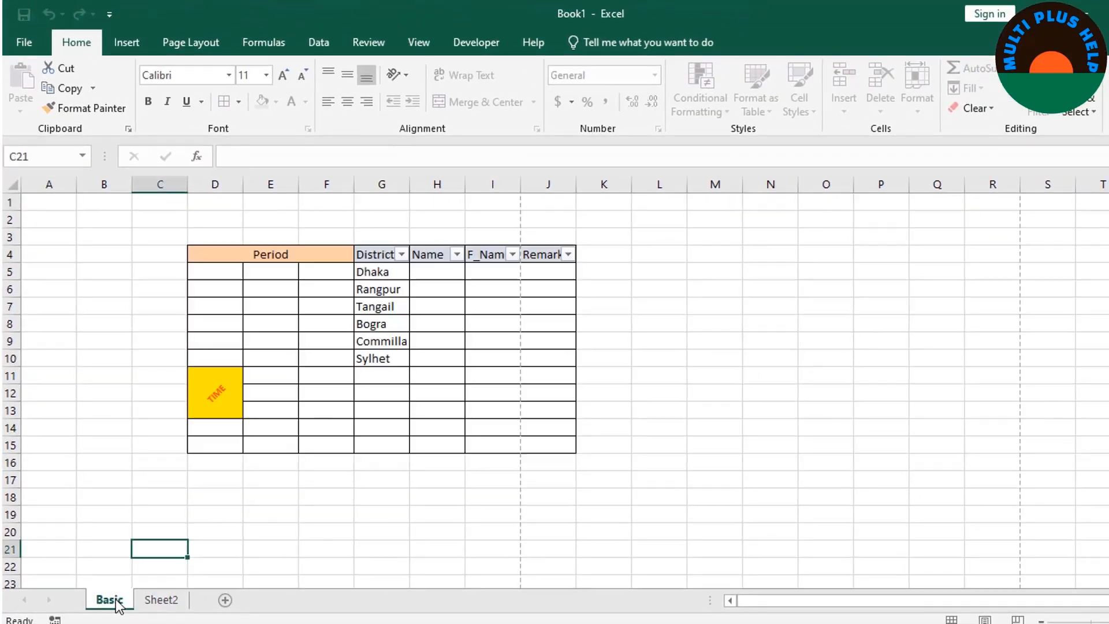
pyautogui.click(107, 269)
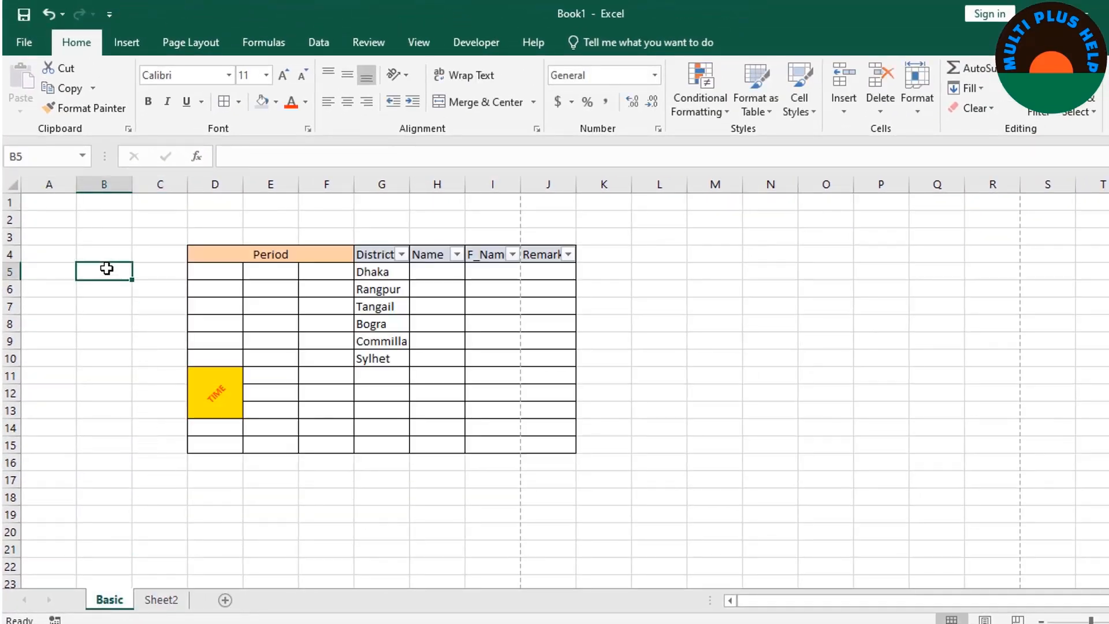
pyautogui.click(183, 219)
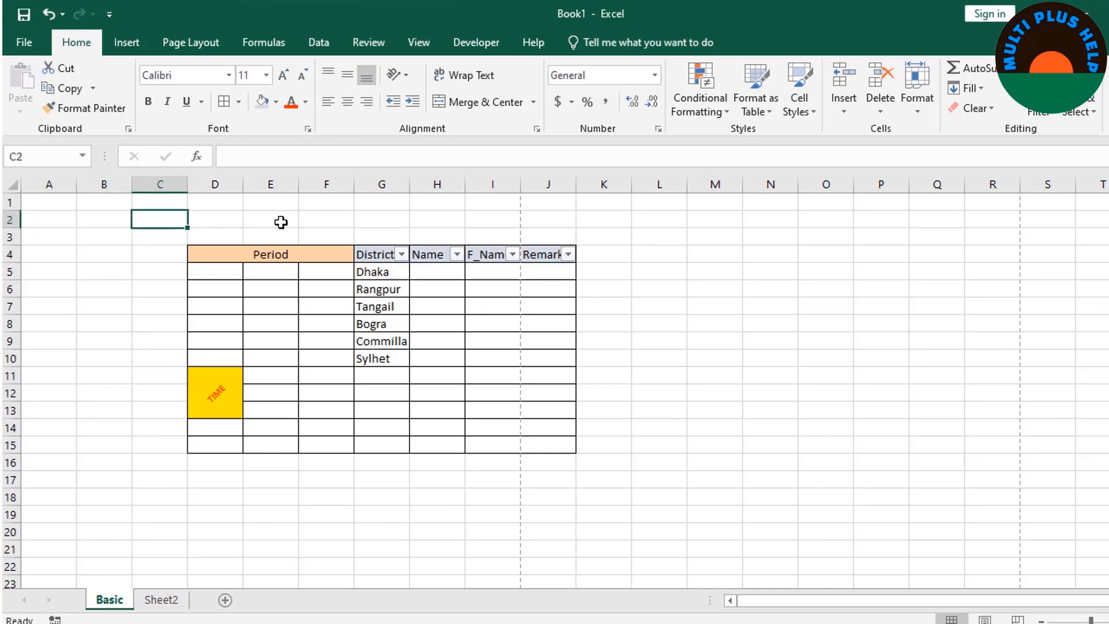
pyautogui.click(317, 219)
pyautogui.click(159, 288)
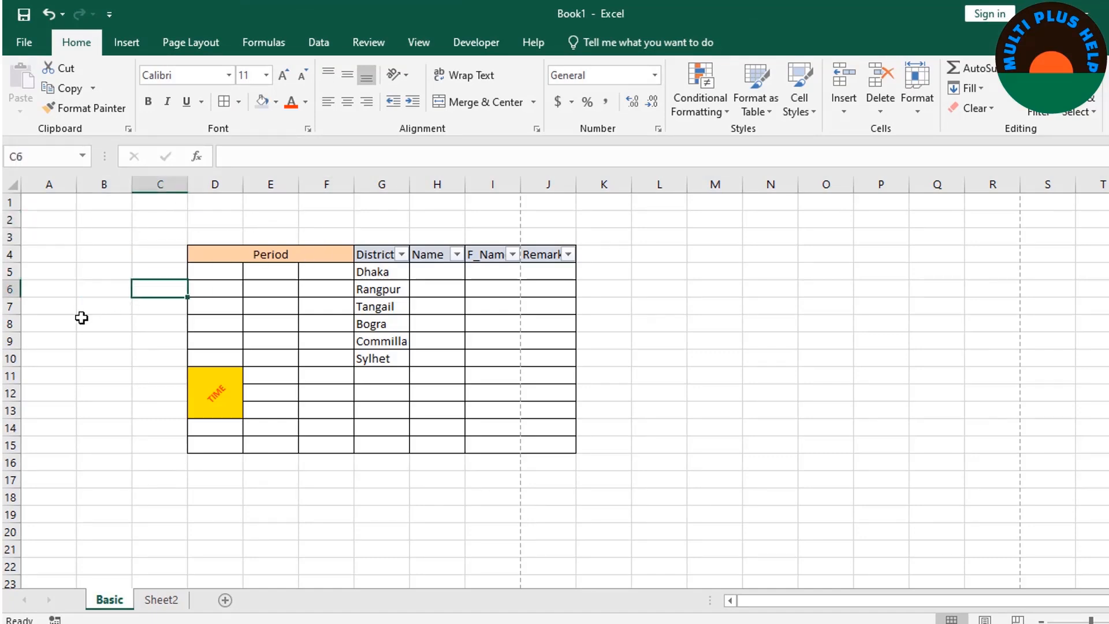
pyautogui.click(83, 318)
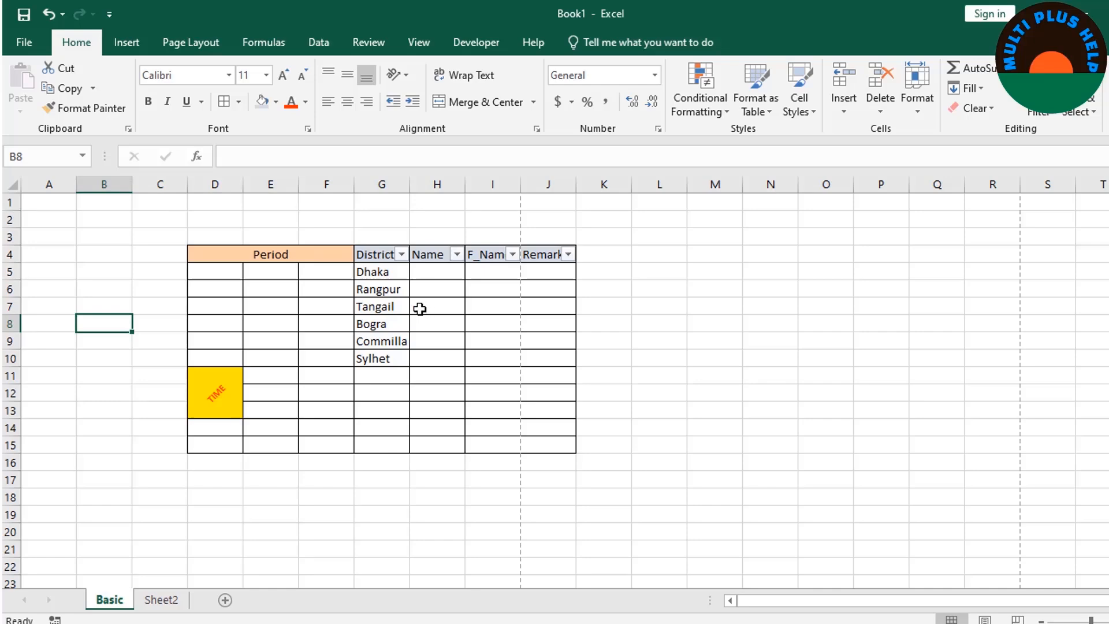
# Identify the Rangpur cell's position by selecting its column and its row, and return to the cell
pyautogui.click(379, 291)
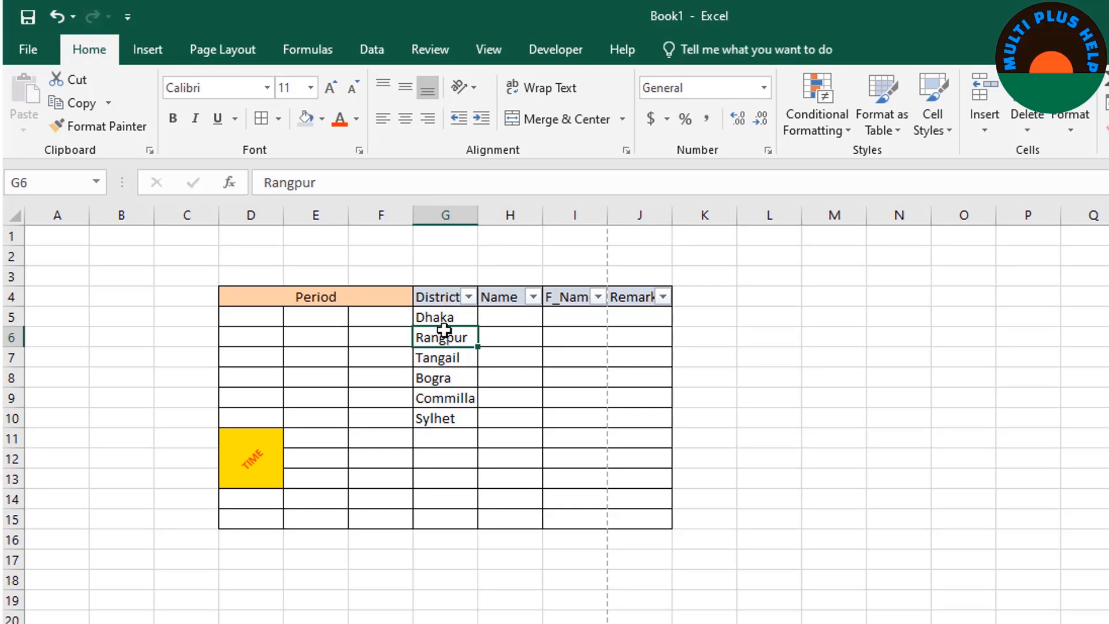
pyautogui.click(460, 214)
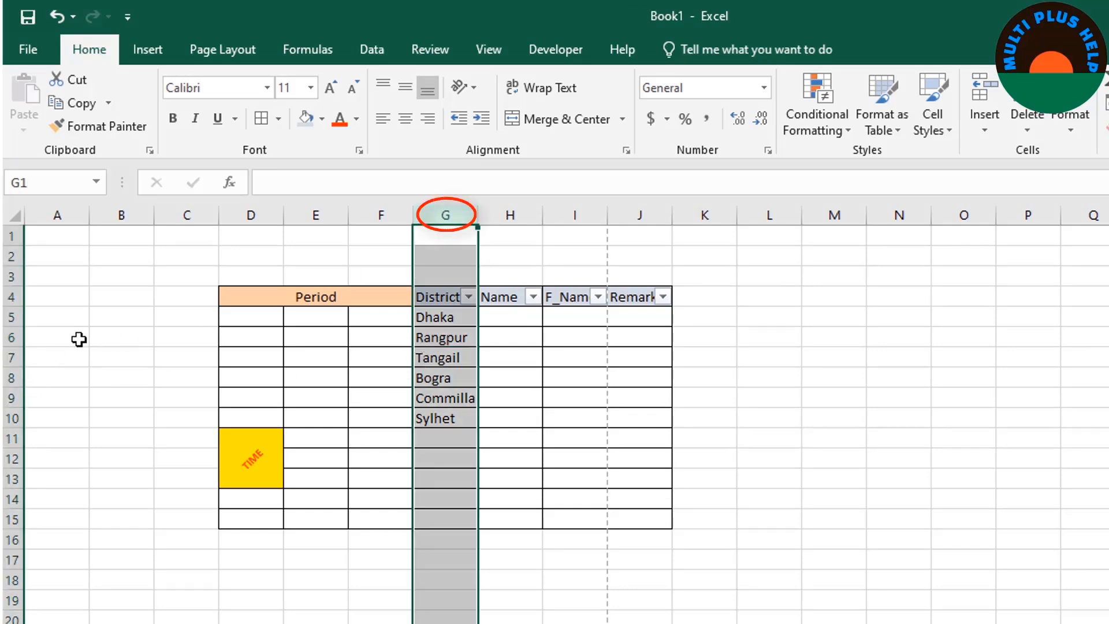
pyautogui.click(11, 338)
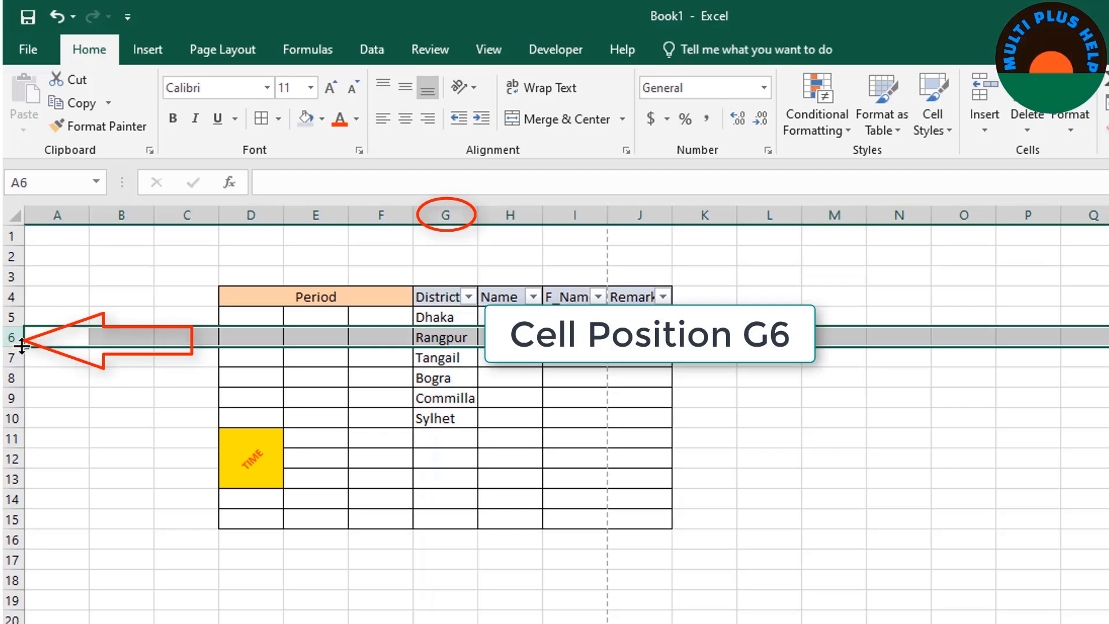
pyautogui.click(454, 337)
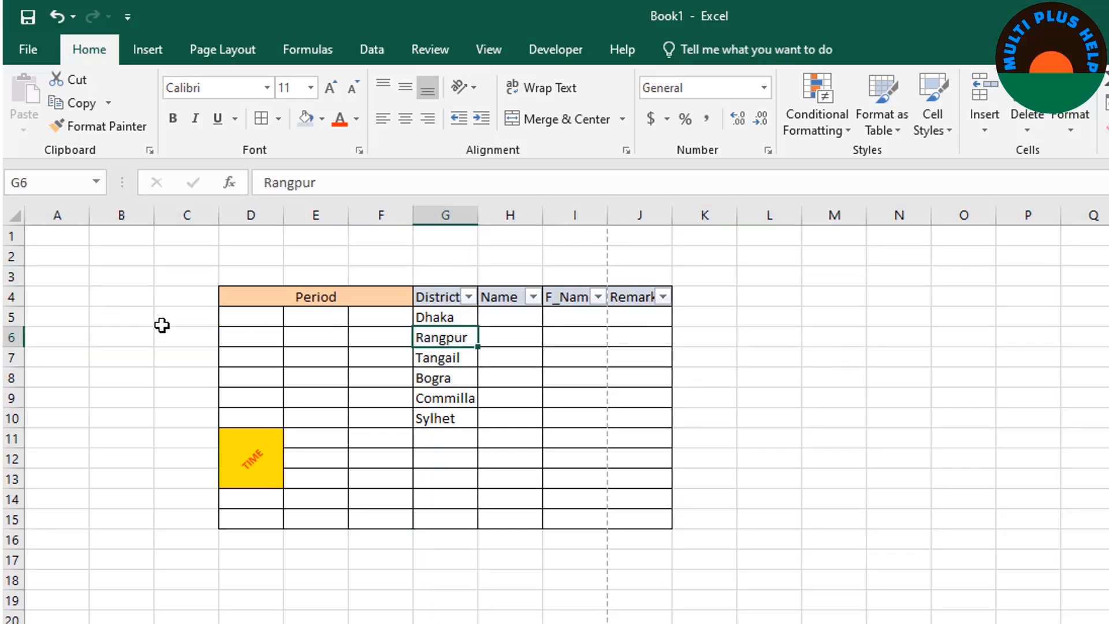
# Examine the column letters and row numbers by selecting whole columns and rows, and check the Dhaka cell's position
pyautogui.click(114, 254)
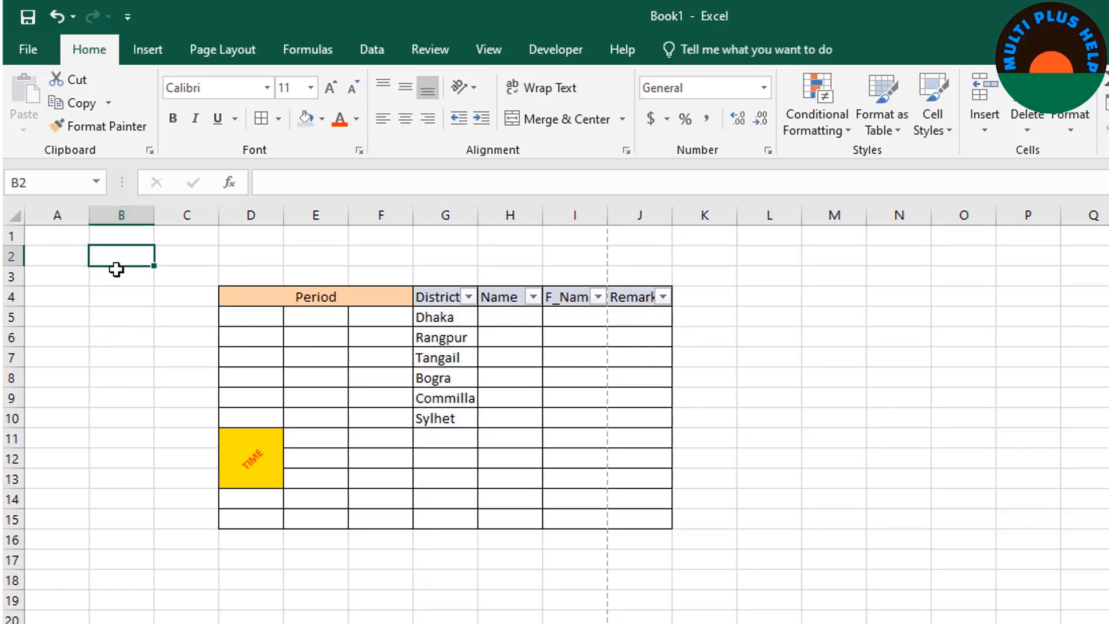
pyautogui.click(52, 209)
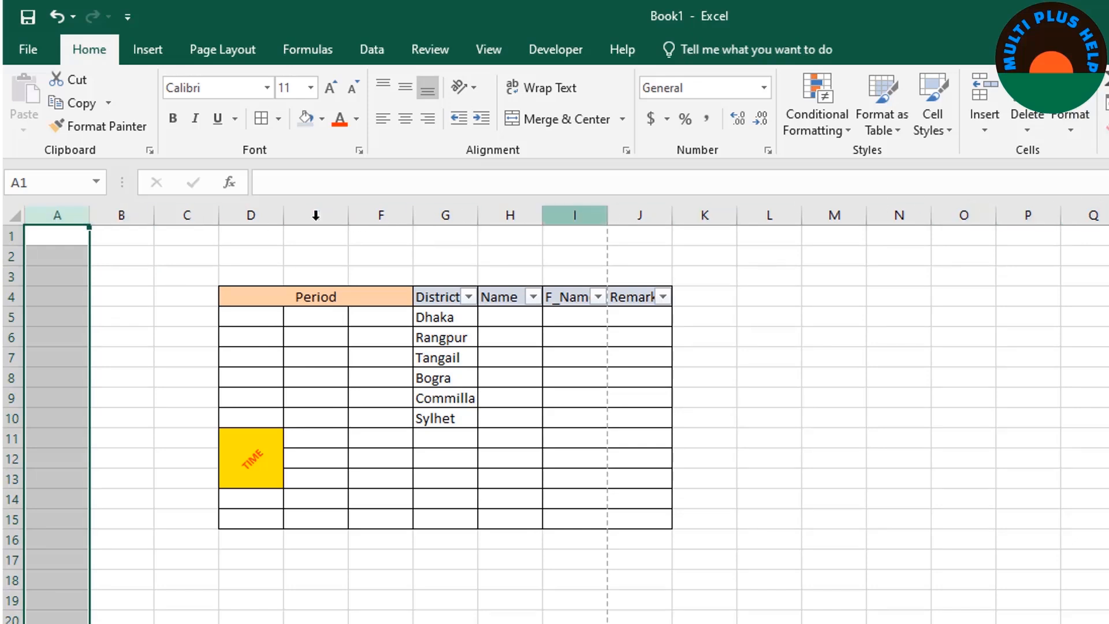
pyautogui.click(122, 214)
pyautogui.click(315, 215)
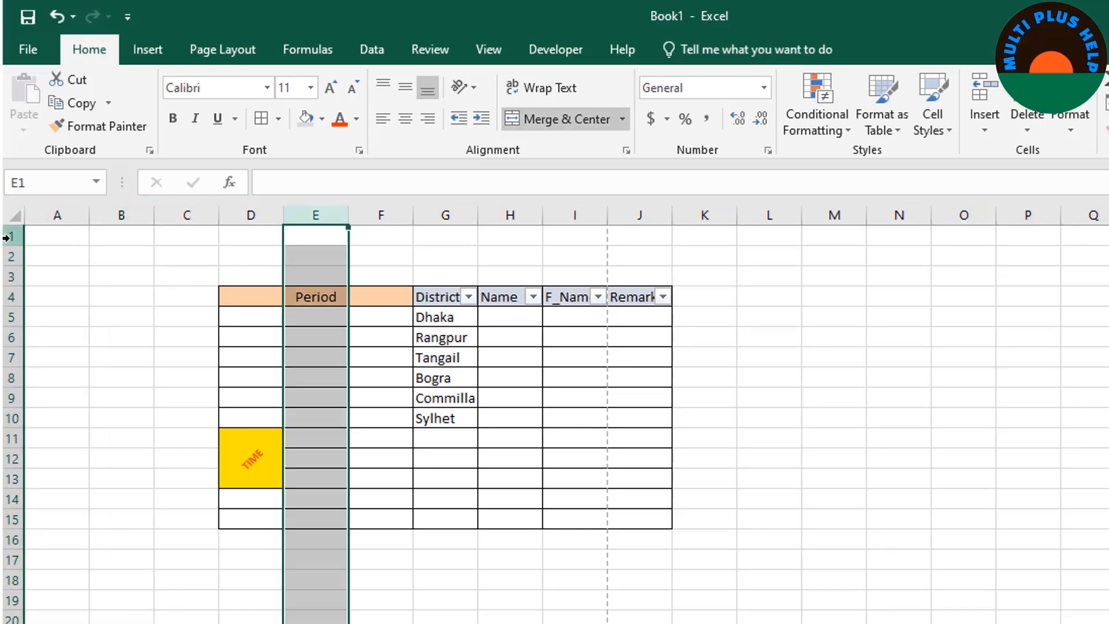
pyautogui.click(7, 236)
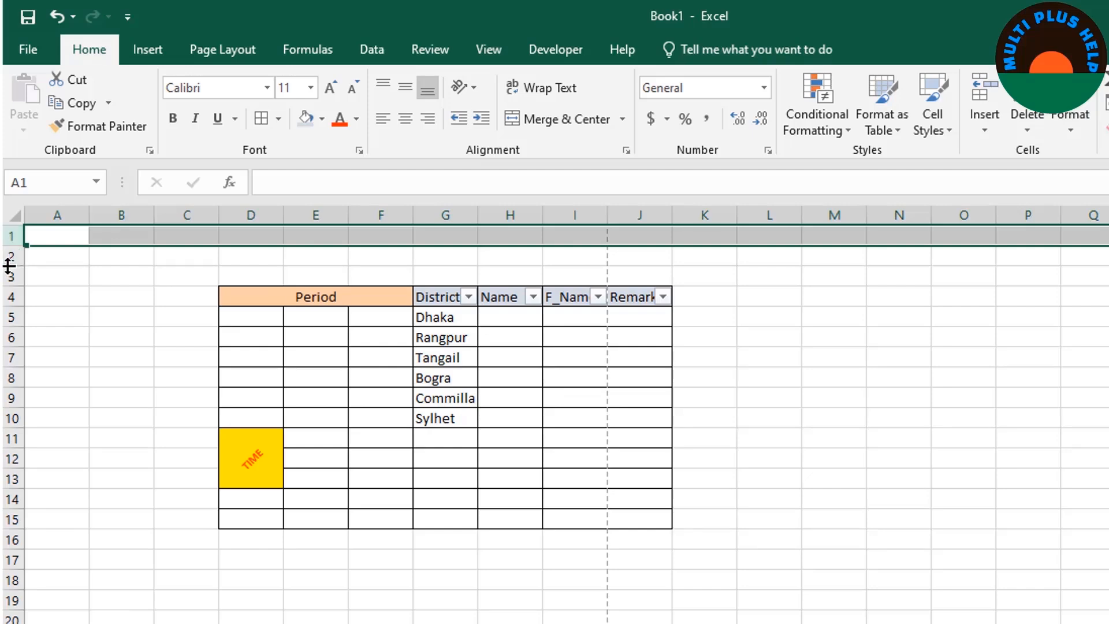
pyautogui.click(12, 256)
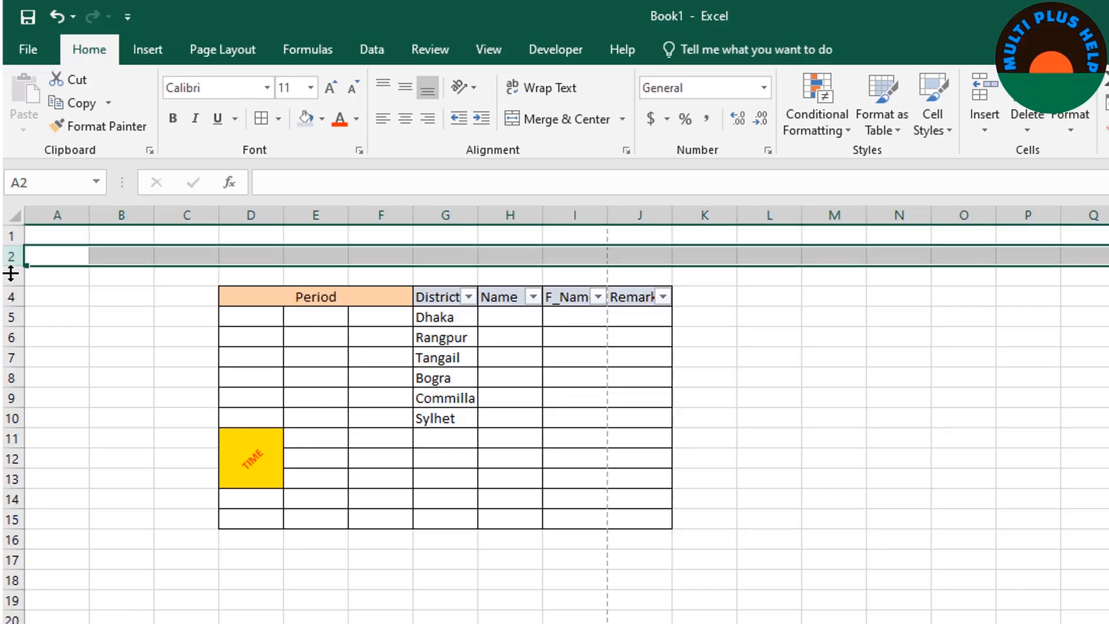
pyautogui.moveTo(11, 276); pyautogui.dragTo(11, 301)
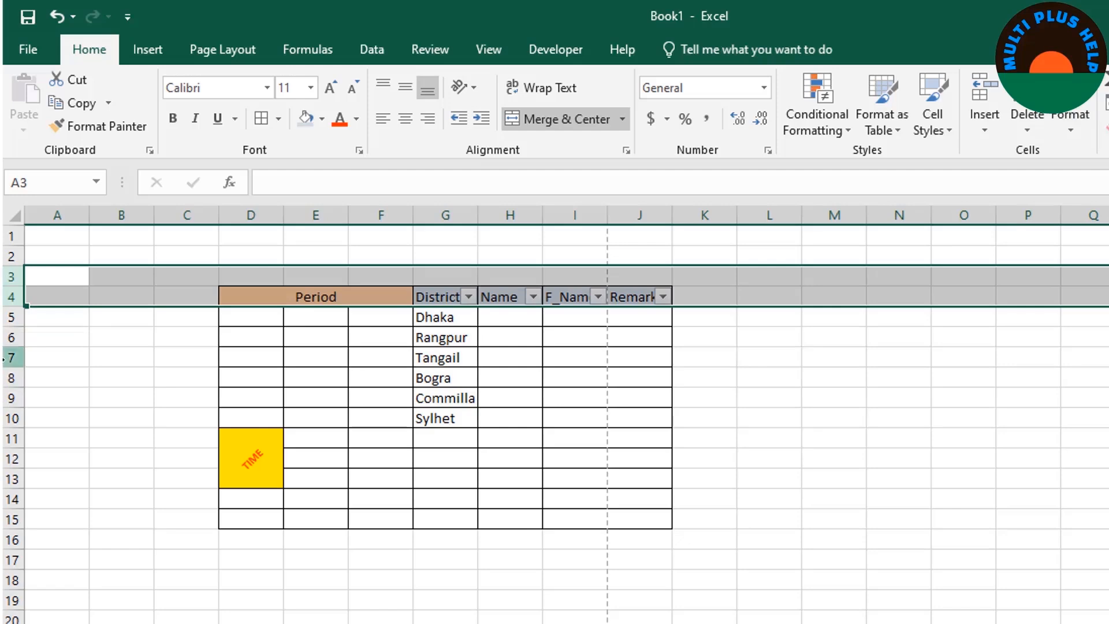
pyautogui.click(11, 358)
pyautogui.click(459, 321)
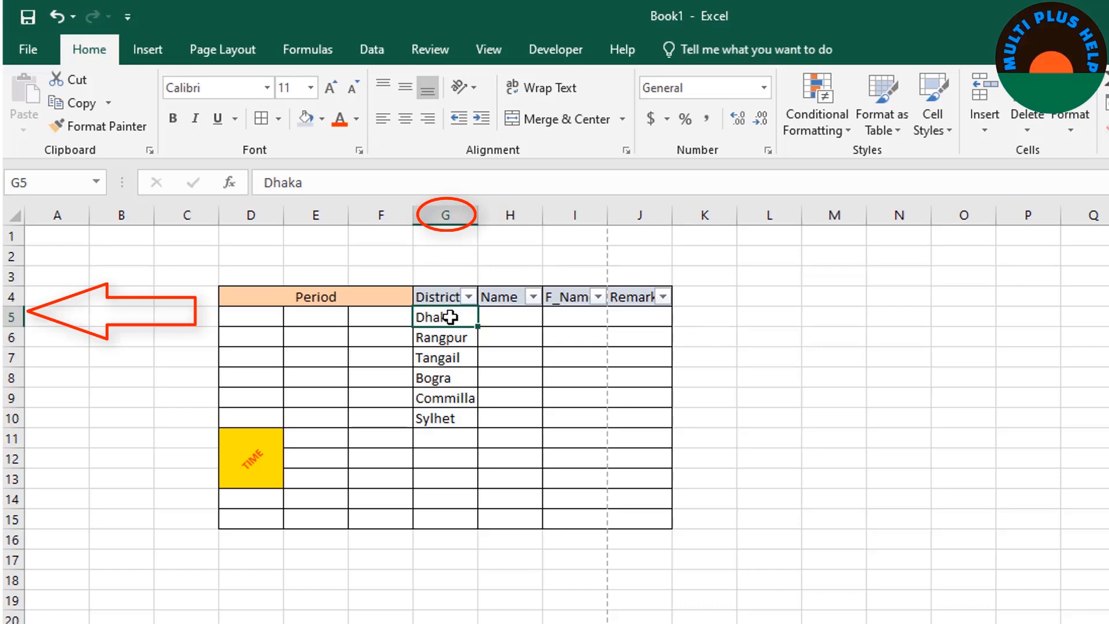
pyautogui.click(443, 436)
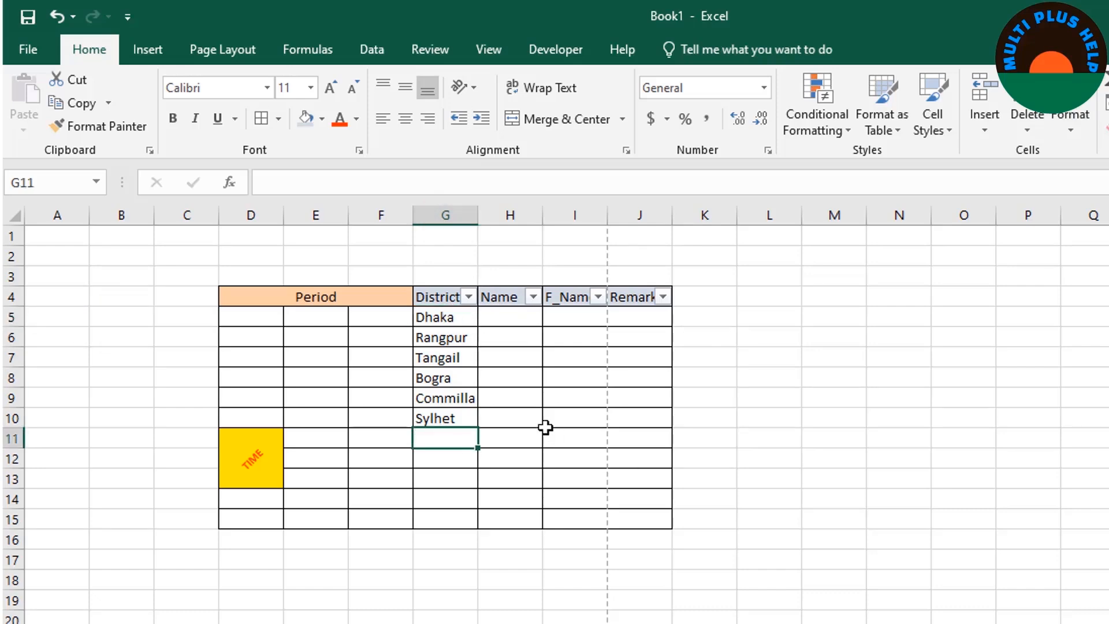
# Enter a person's full name in cell H5 beside Dhaka and widen column H to fit it
pyautogui.click(498, 318)
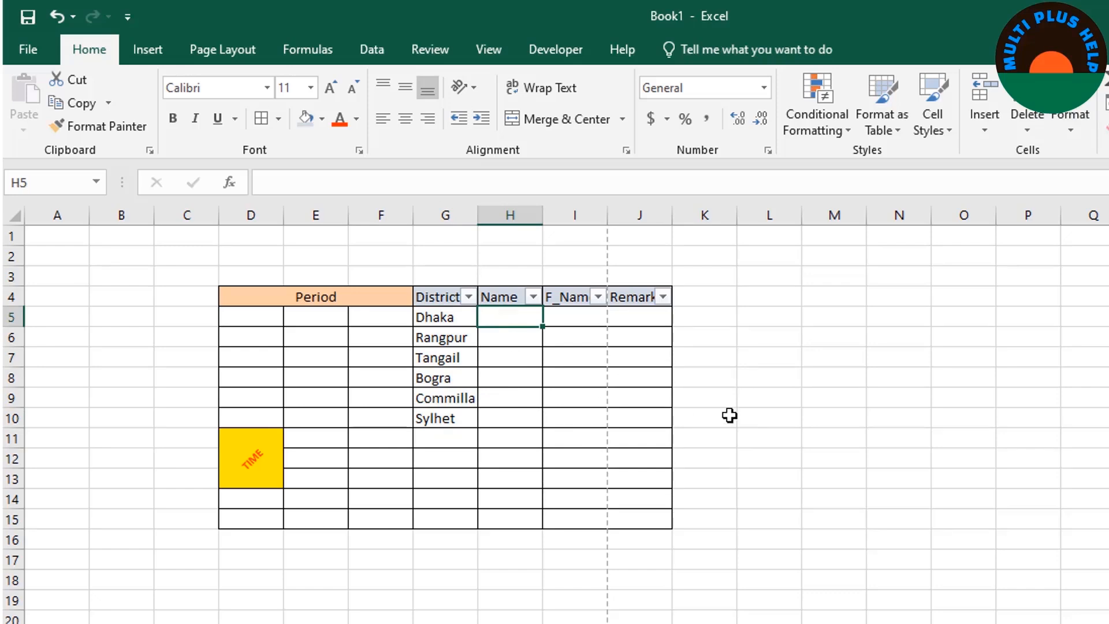
pyautogui.write('SL')
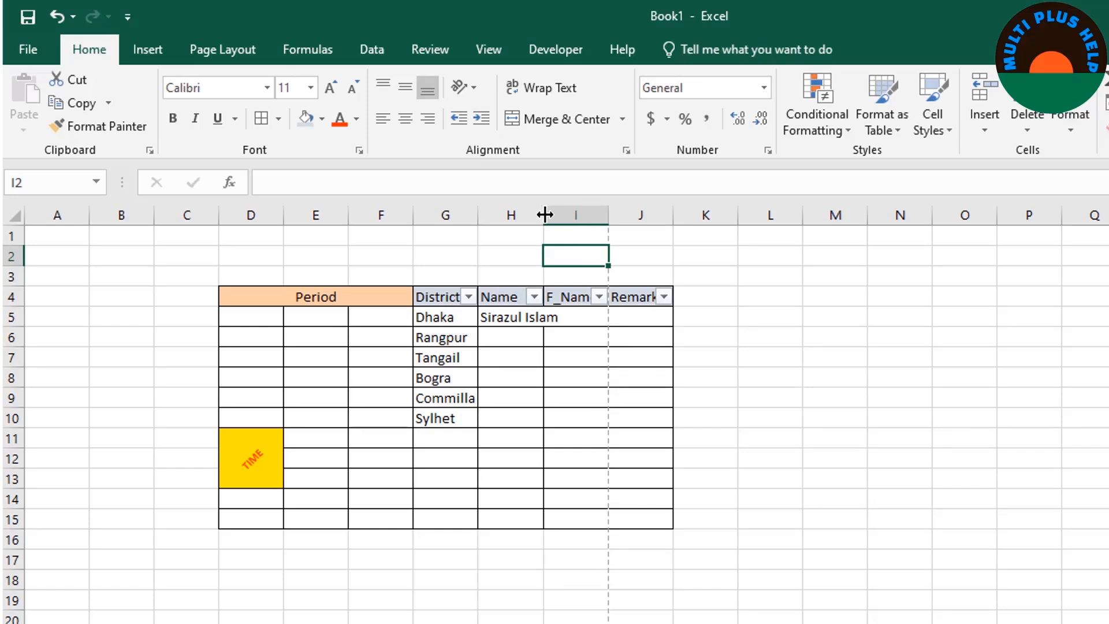
pyautogui.moveTo(545, 215); pyautogui.dragTo(576, 218)
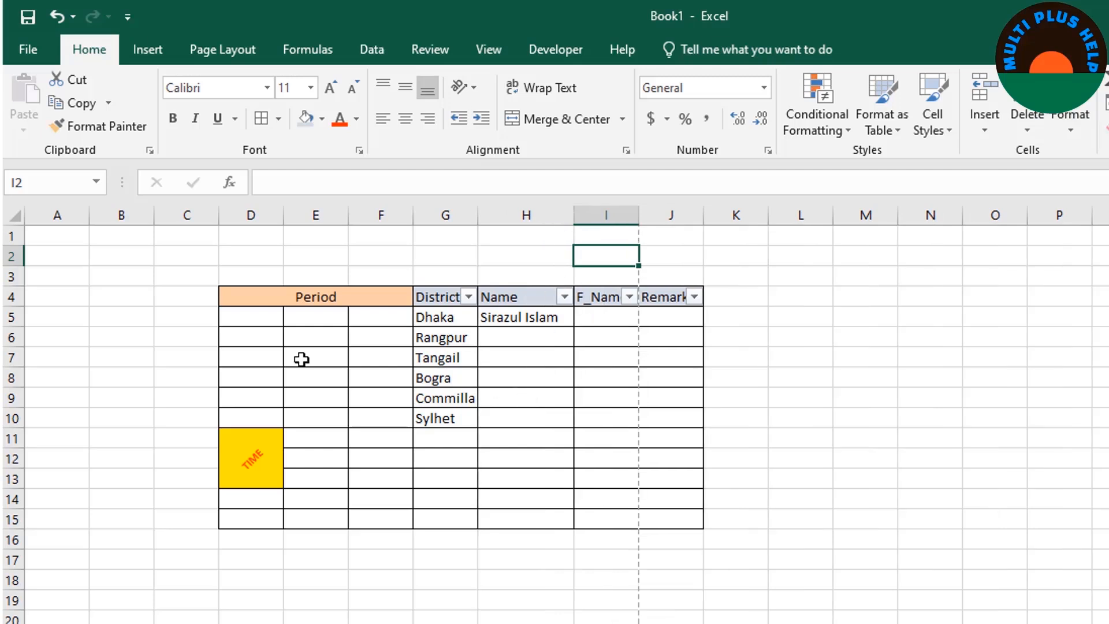
# Try a height about twice as tall for row 5, and undo the change
pyautogui.click(10, 317)
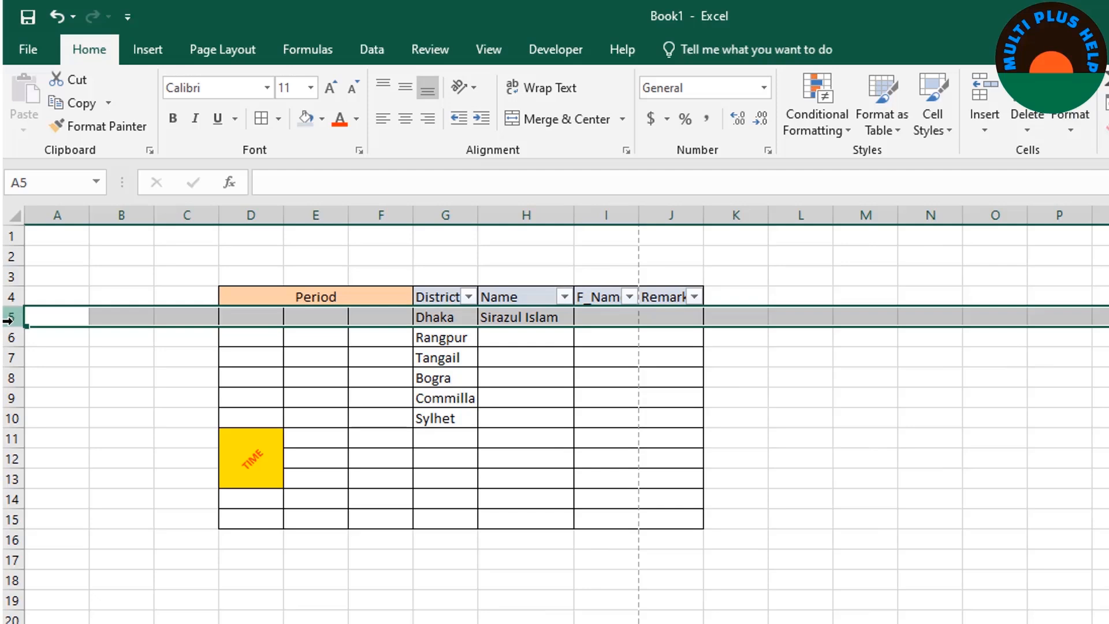
pyautogui.moveTo(17, 326); pyautogui.dragTo(15, 345)
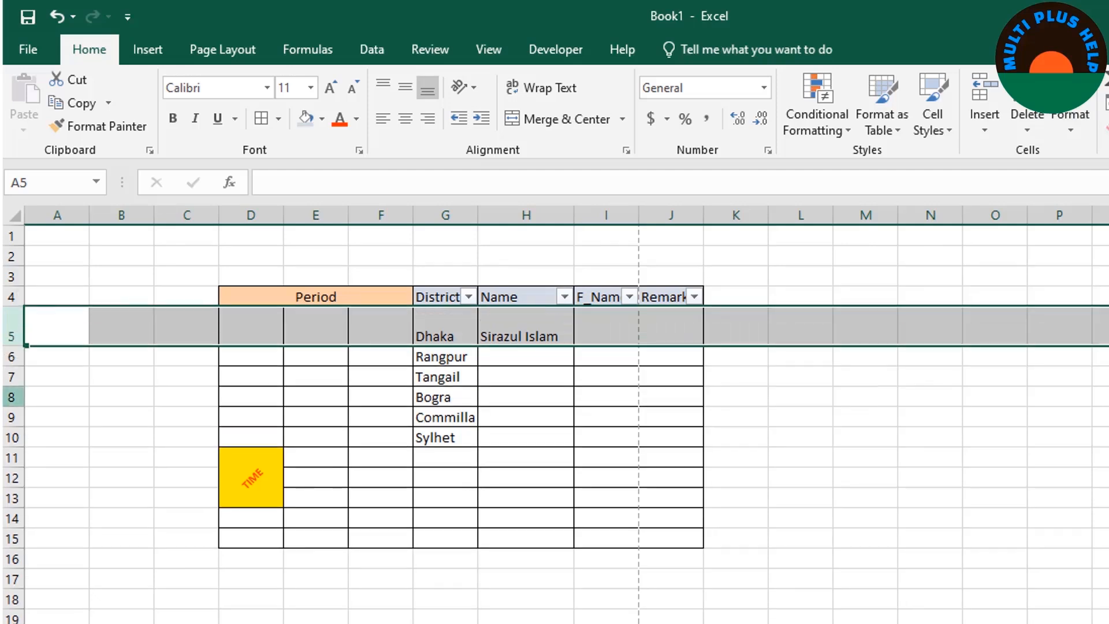
pyautogui.hotkey('ctrl', 'z')
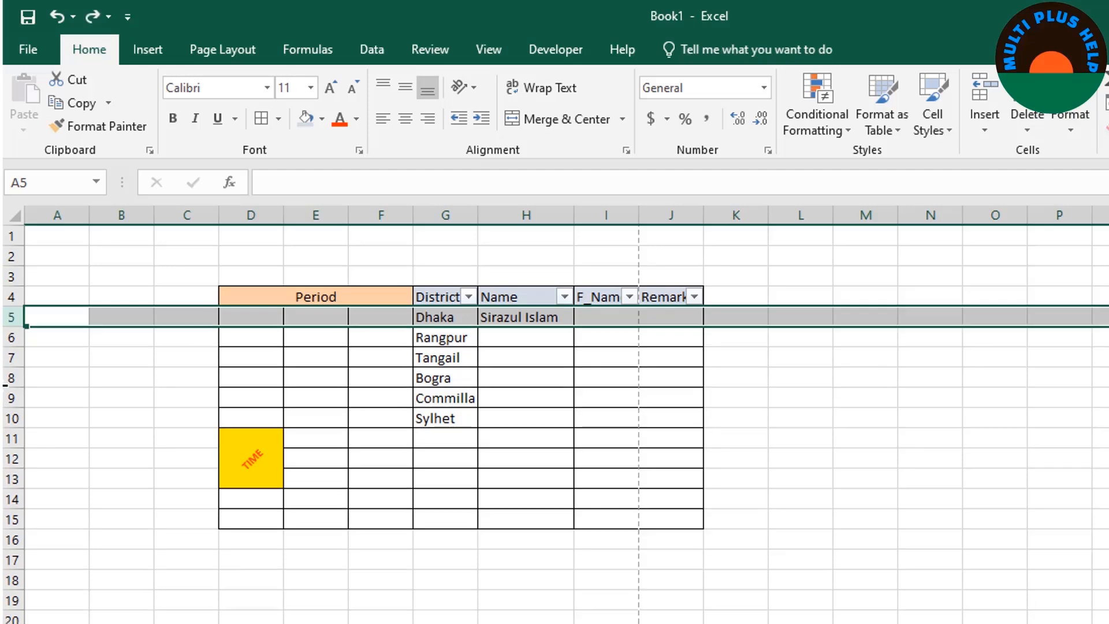
# Increase the height of the table's header row, row 4, to nearly twice a normal row
pyautogui.click(10, 297)
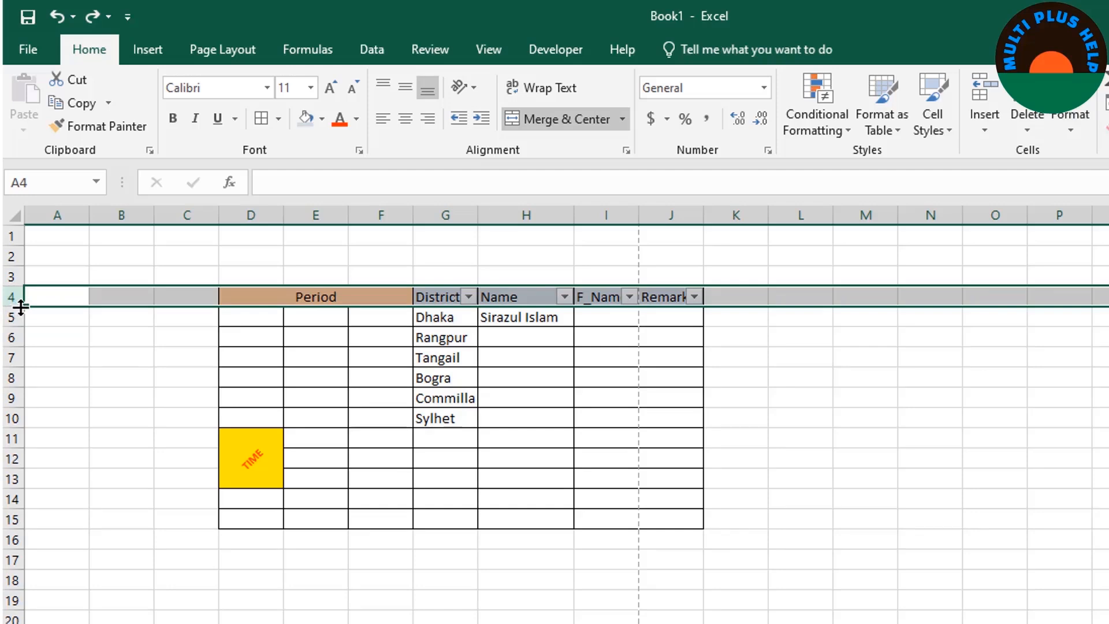
pyautogui.moveTo(21, 306); pyautogui.dragTo(21, 322)
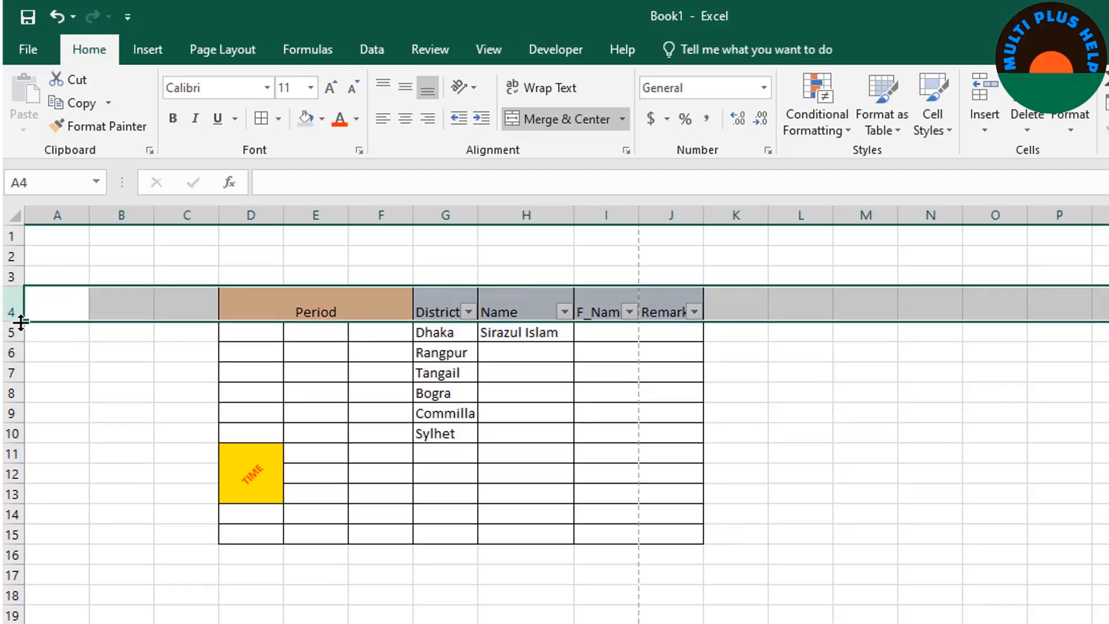
pyautogui.click(132, 385)
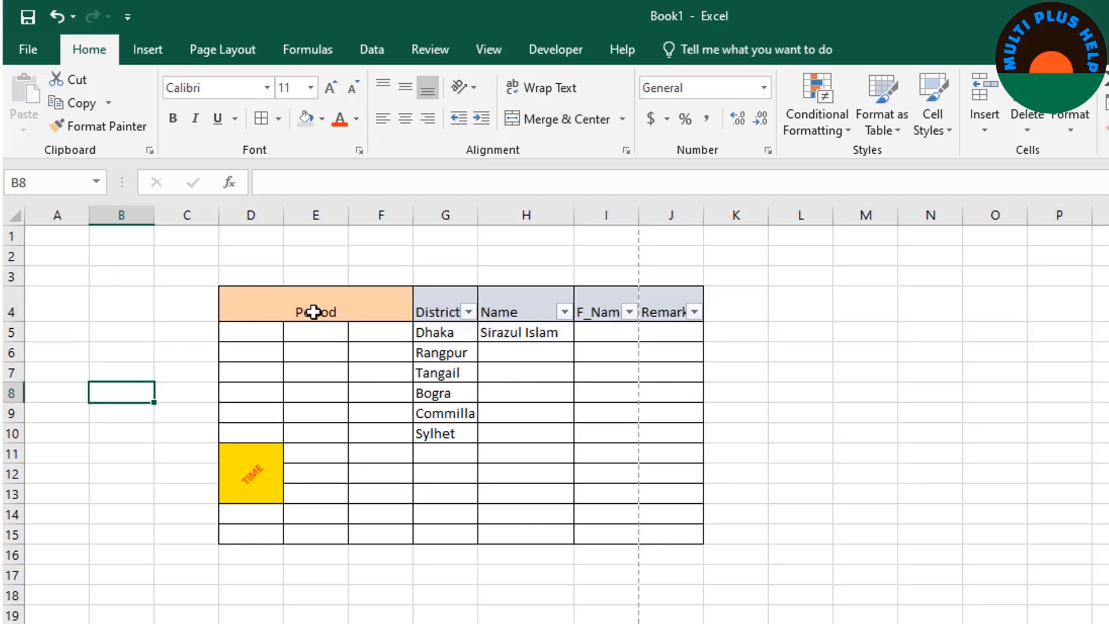
pyautogui.click(136, 273)
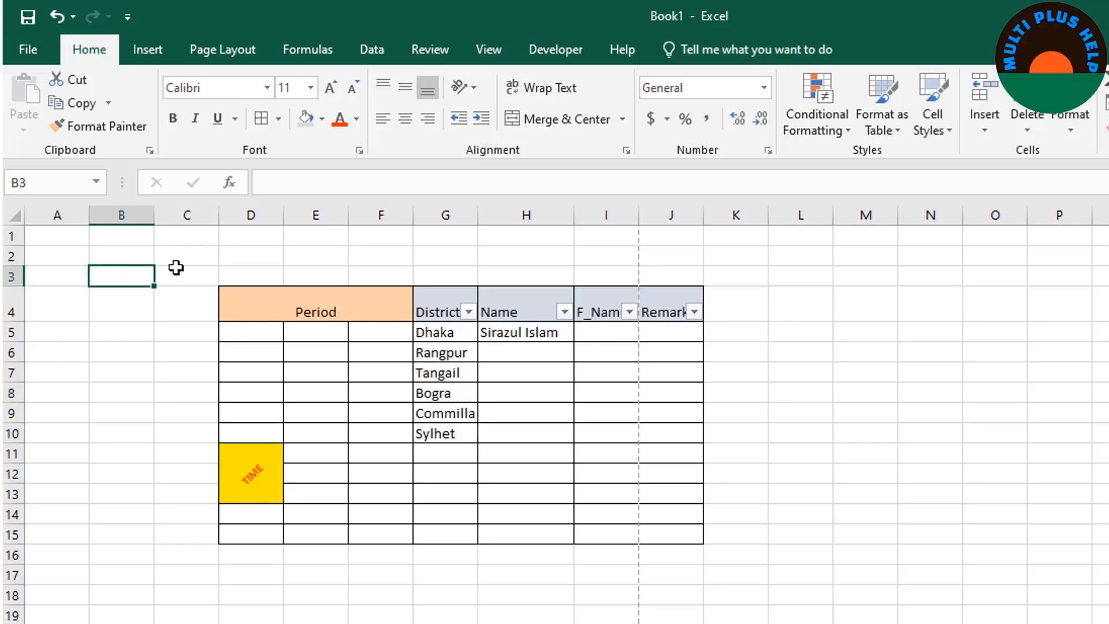
pyautogui.click(180, 270)
pyautogui.click(119, 301)
pyautogui.click(127, 364)
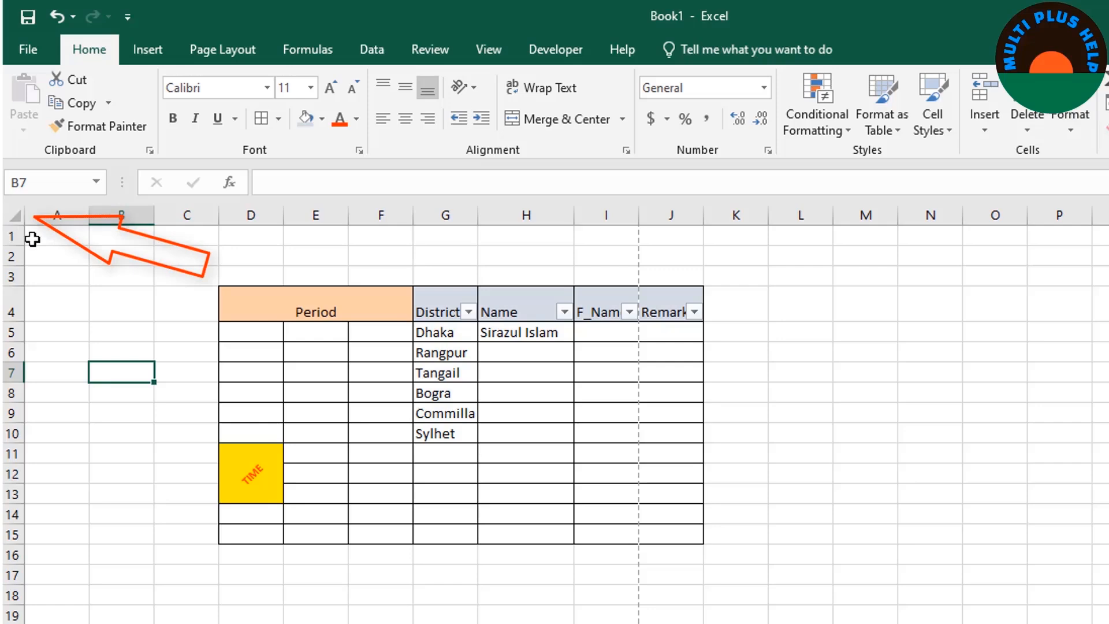
# Try a wider size for all columns and a taller height for all rows of the sheet, and undo both changes
pyautogui.click(12, 212)
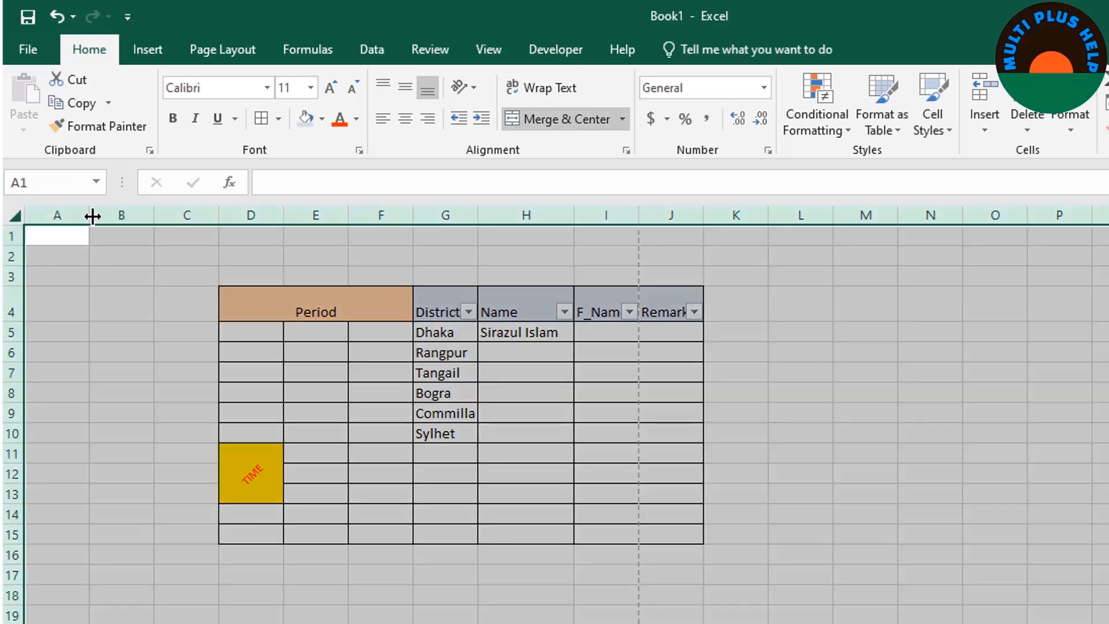
pyautogui.moveTo(90, 214); pyautogui.dragTo(144, 215)
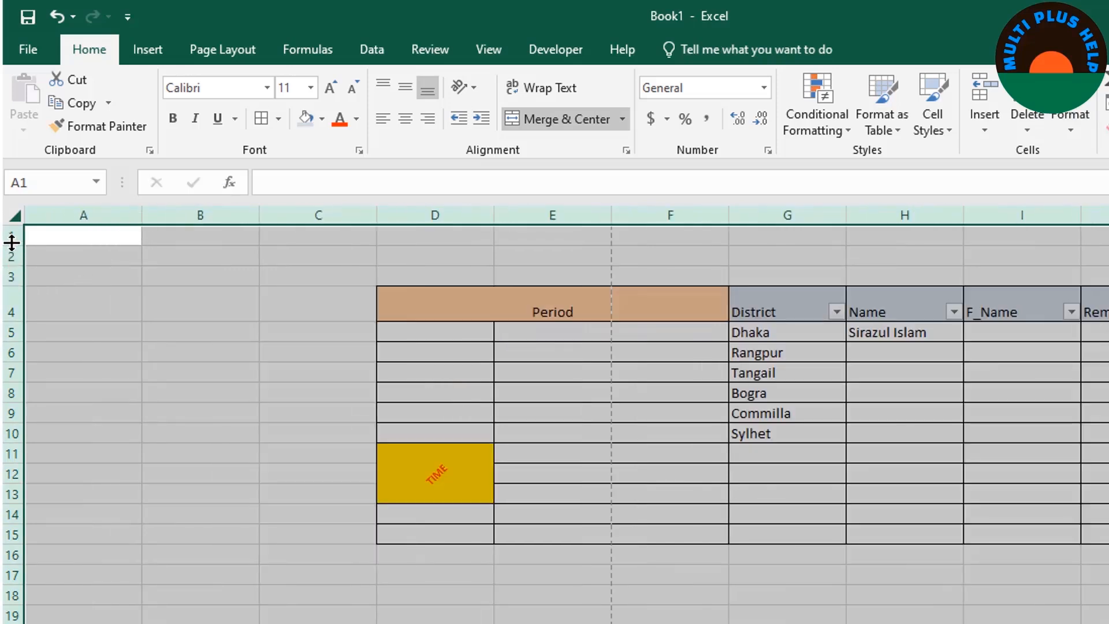
pyautogui.moveTo(11, 242); pyautogui.dragTo(12, 267)
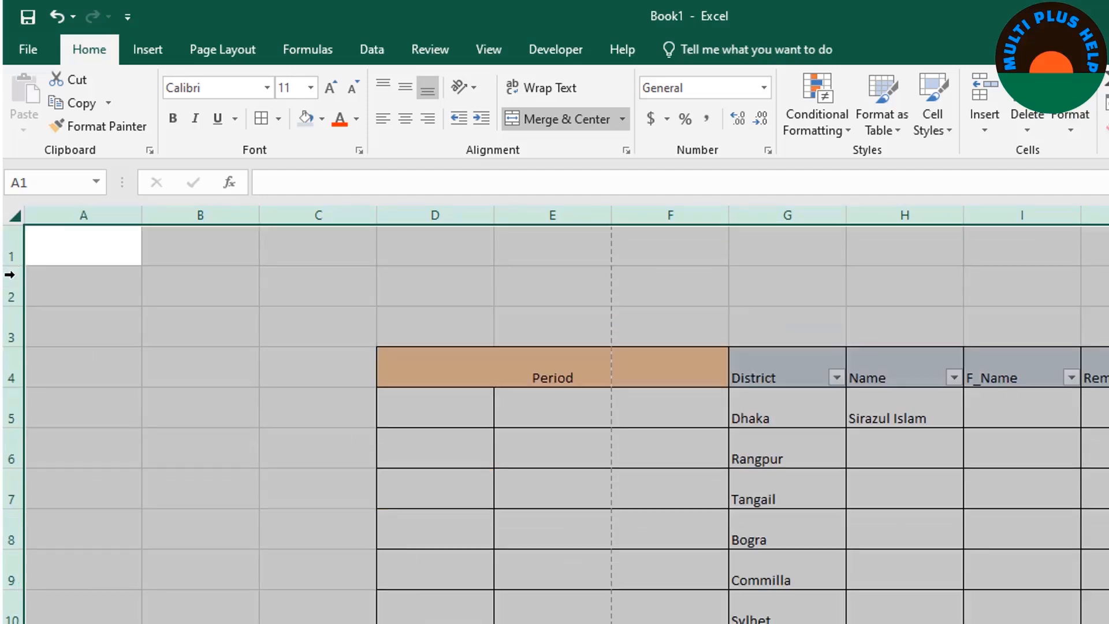
pyautogui.click(315, 367)
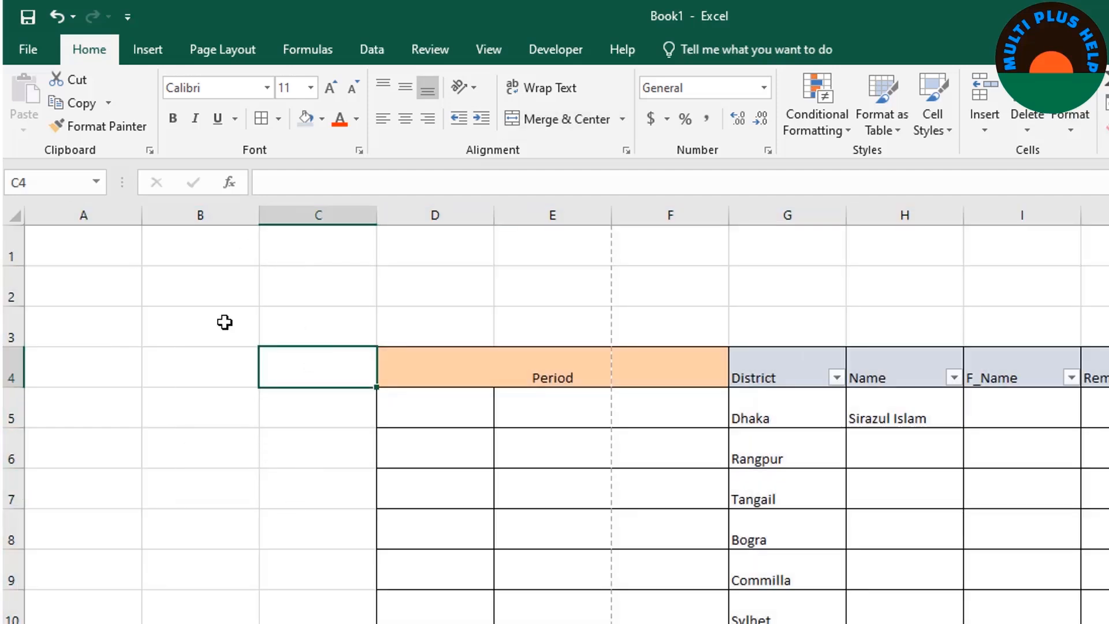
pyautogui.hotkey('ctrl', 'z')
pyautogui.hotkey('ctrl', 'z')
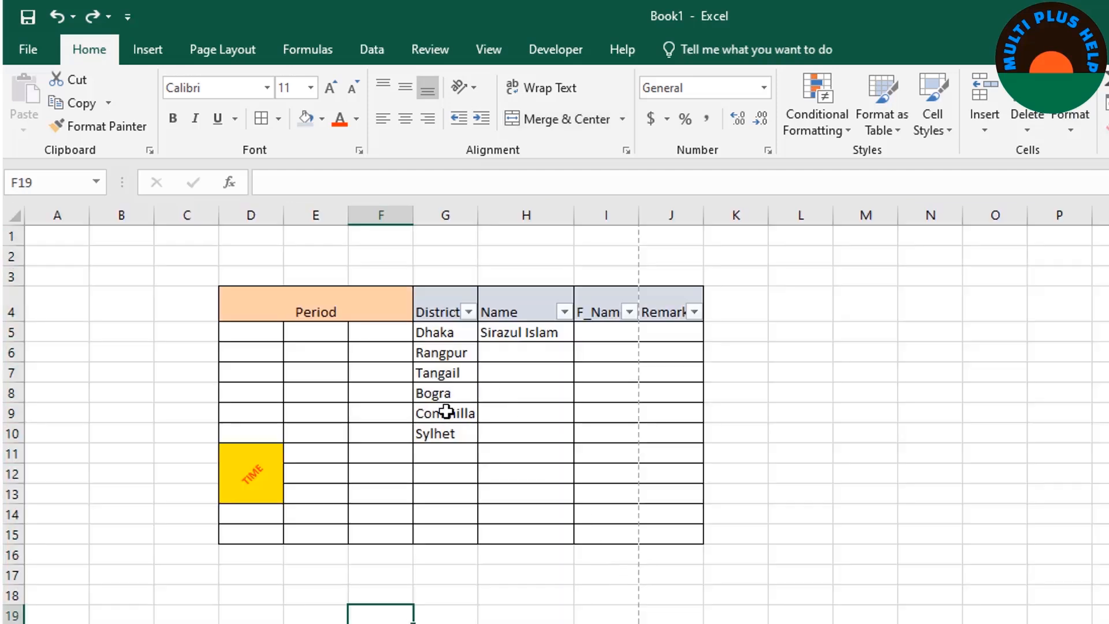
# Make the Period and District headings in row 4 bold
pyautogui.click(380, 309)
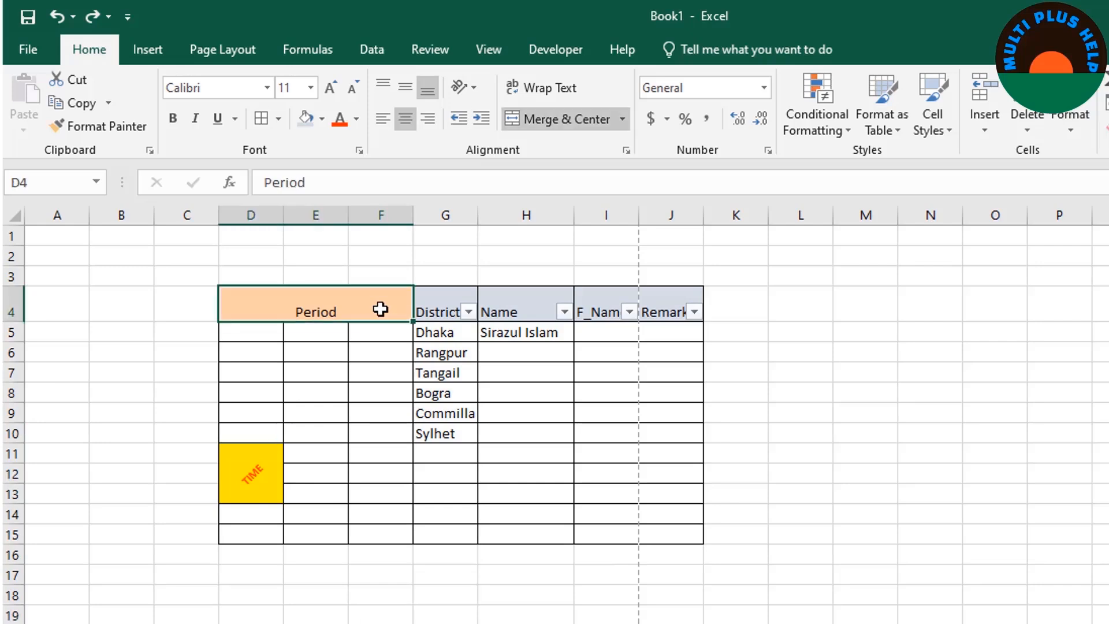
pyautogui.click(172, 119)
pyautogui.click(463, 297)
pyautogui.hotkey('ctrl', 'b')
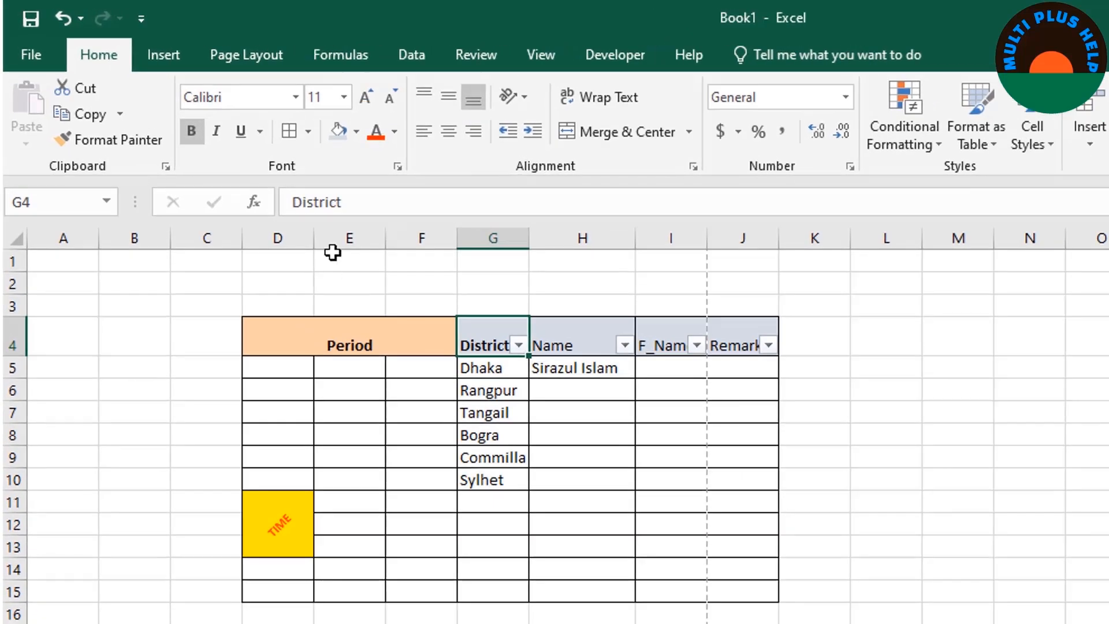
# Italicize the Period heading in the merged cell D4
pyautogui.click(383, 327)
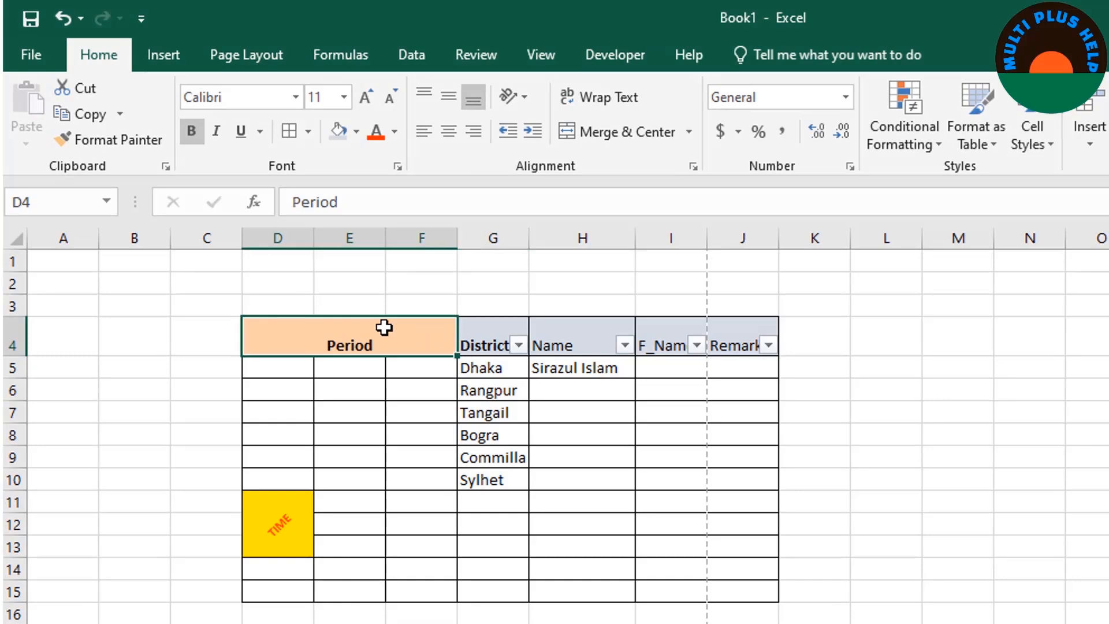
pyautogui.click(217, 133)
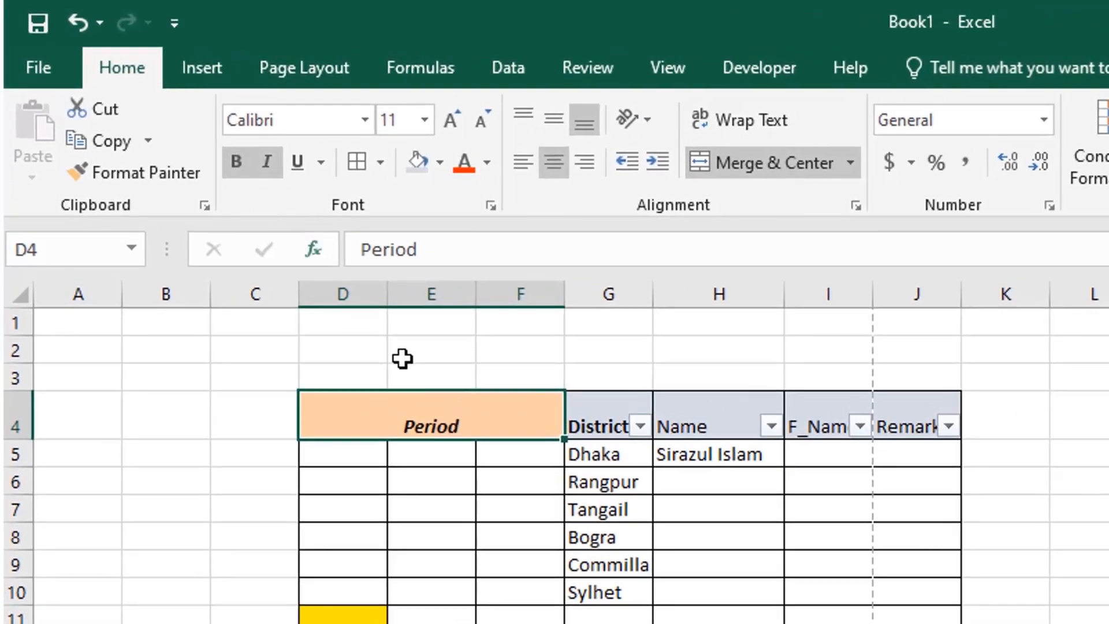
pyautogui.click(297, 167)
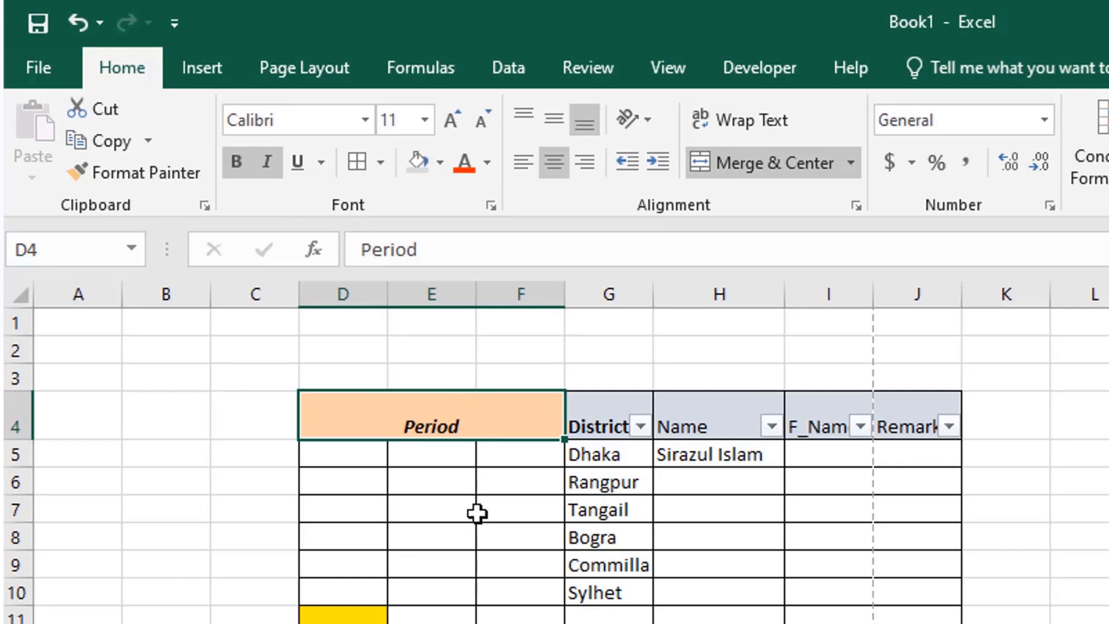
pyautogui.click(482, 513)
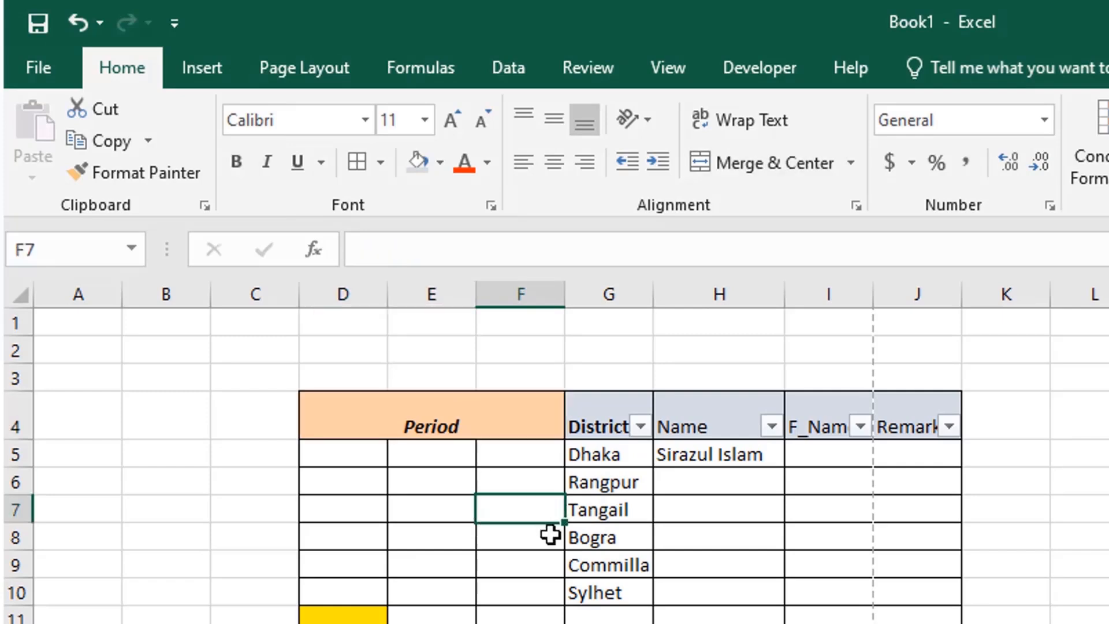
# Colour the Period heading's text light blue and change it to the standard red
pyautogui.click(496, 422)
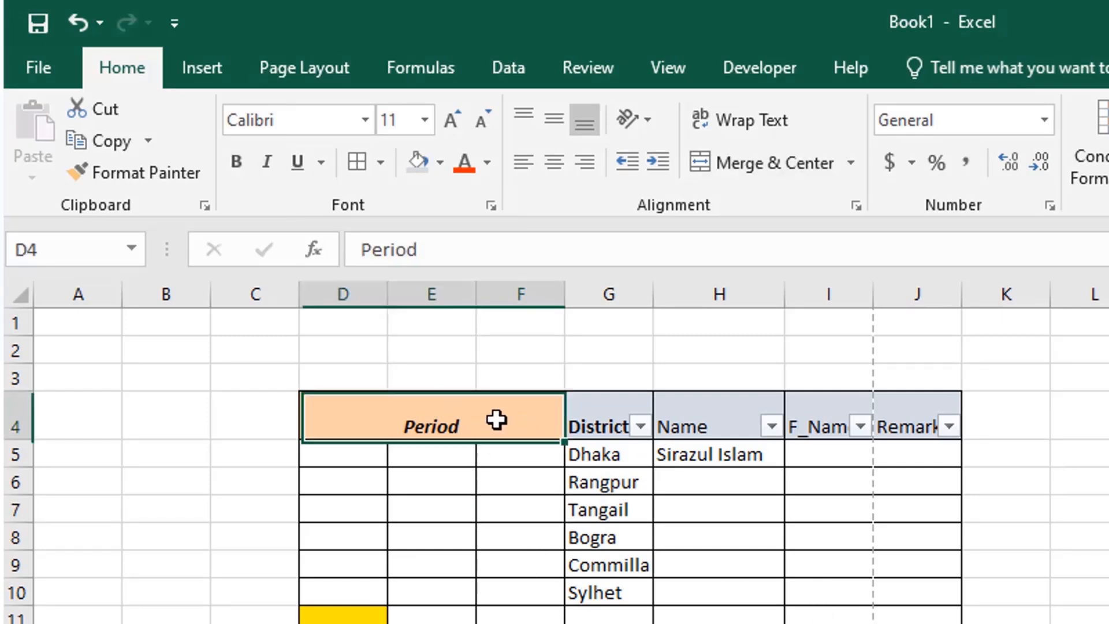
pyautogui.click(489, 166)
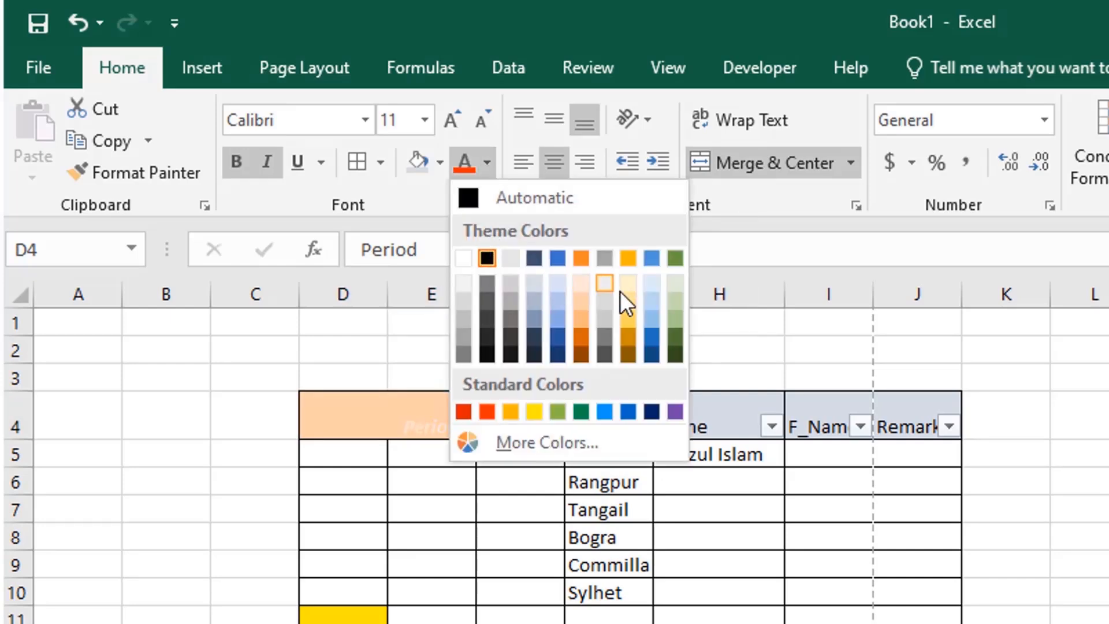
pyautogui.click(605, 413)
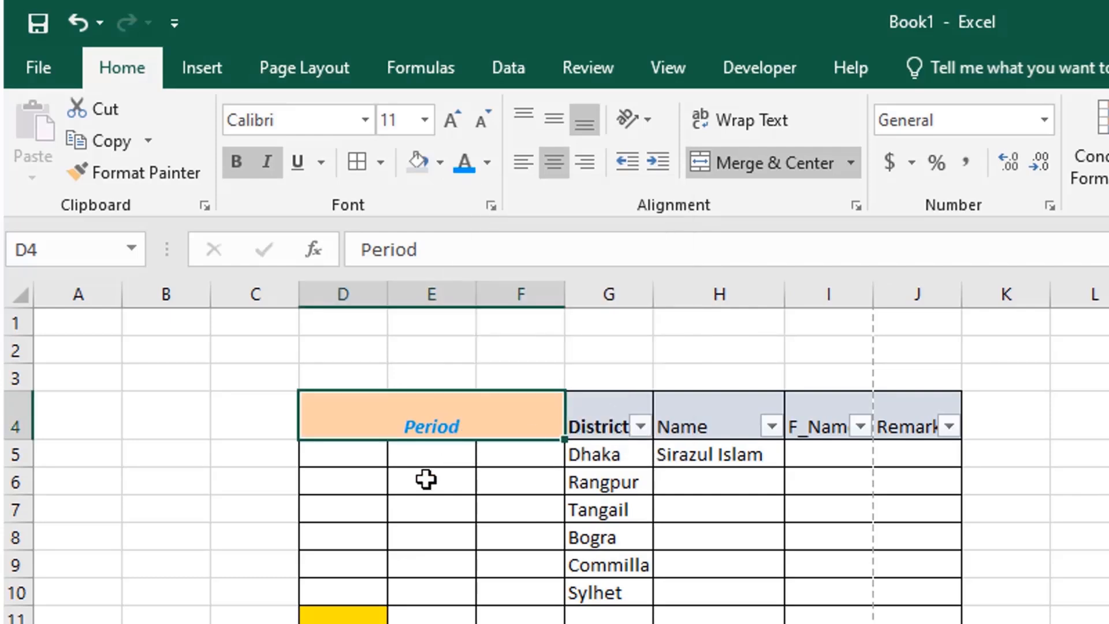
pyautogui.click(487, 162)
pyautogui.click(487, 411)
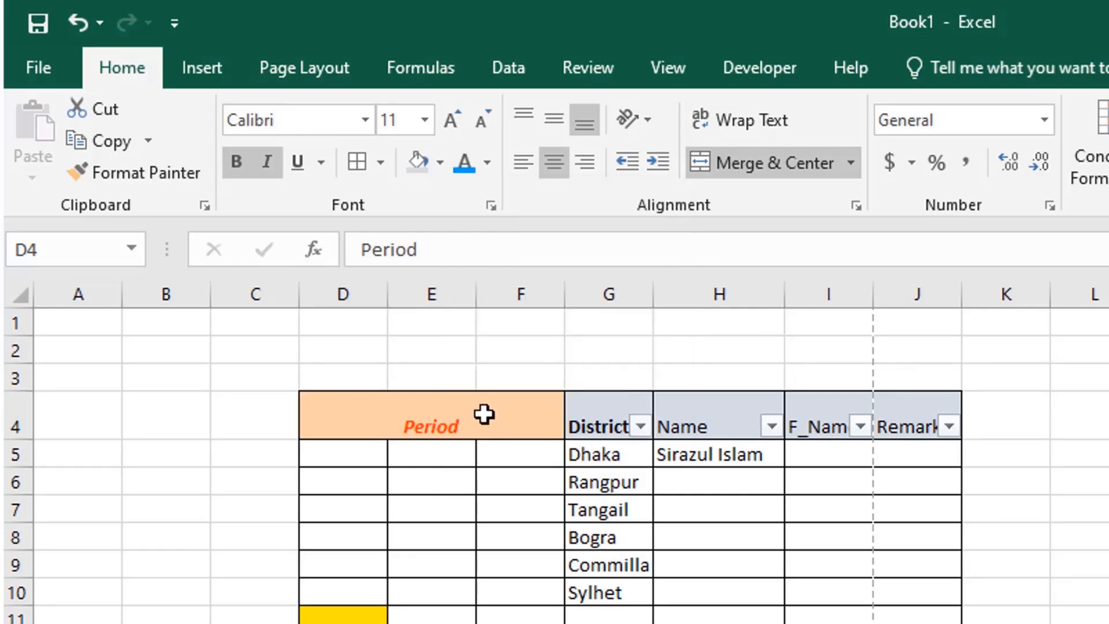
pyautogui.click(455, 475)
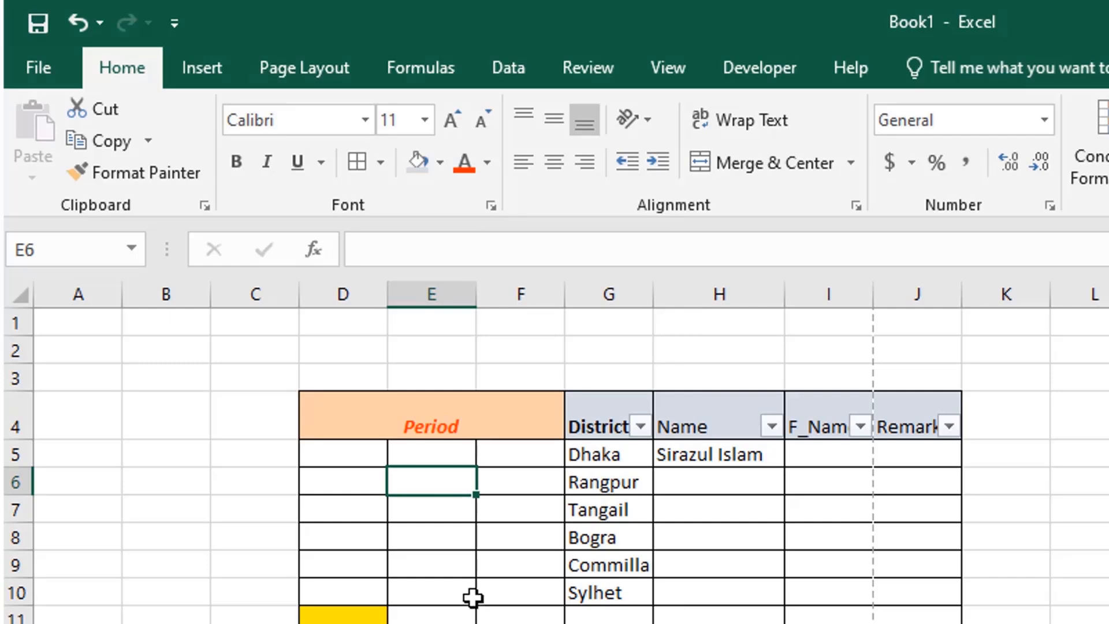
# Fill the table's Bogra row, cells D8:J8, with a light blue theme colour
pyautogui.click(502, 422)
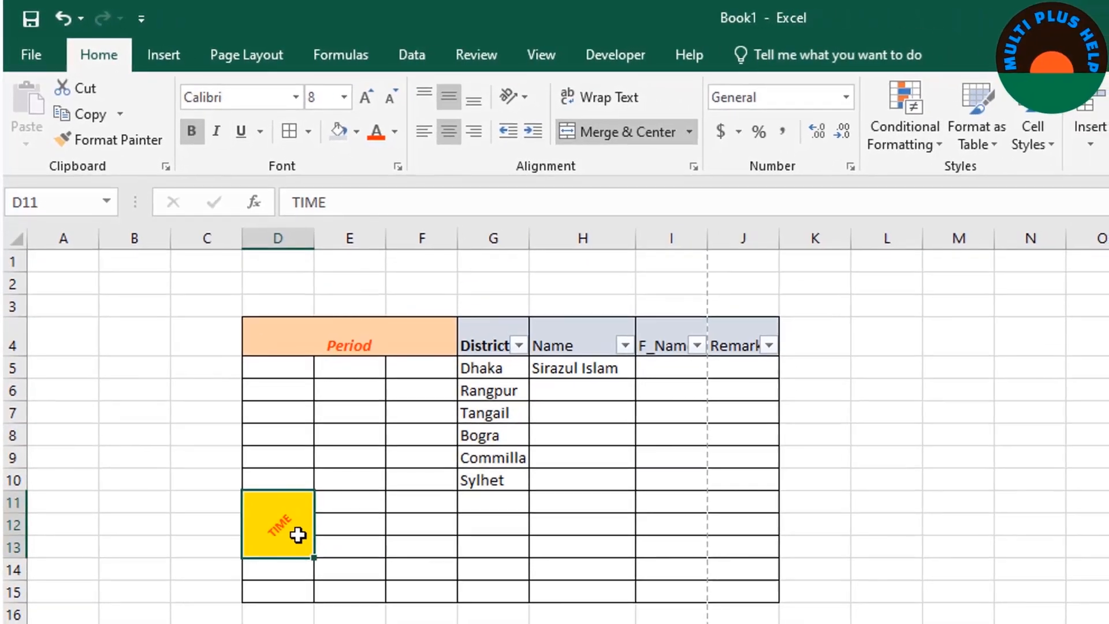
pyautogui.click(494, 346)
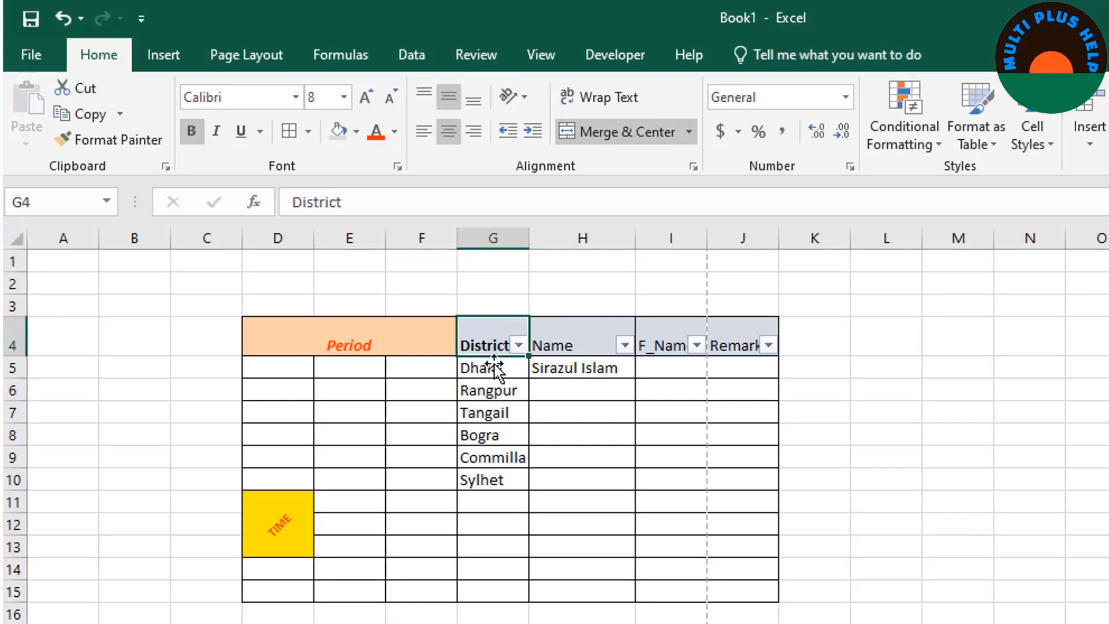
pyautogui.click(512, 439)
pyautogui.moveTo(278, 435); pyautogui.dragTo(745, 435)
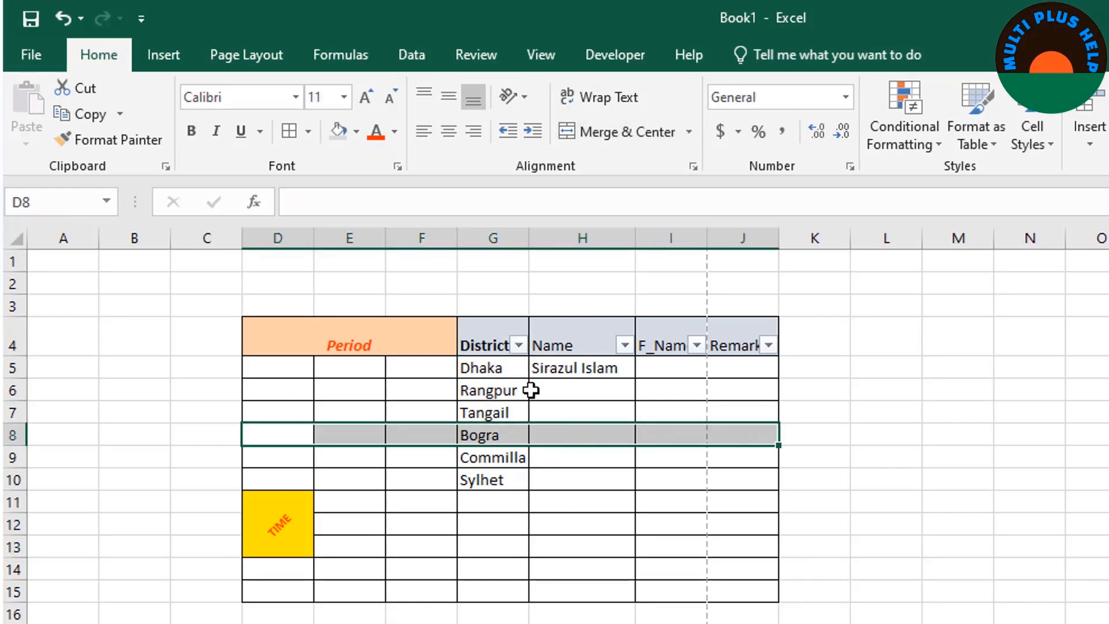
pyautogui.click(356, 131)
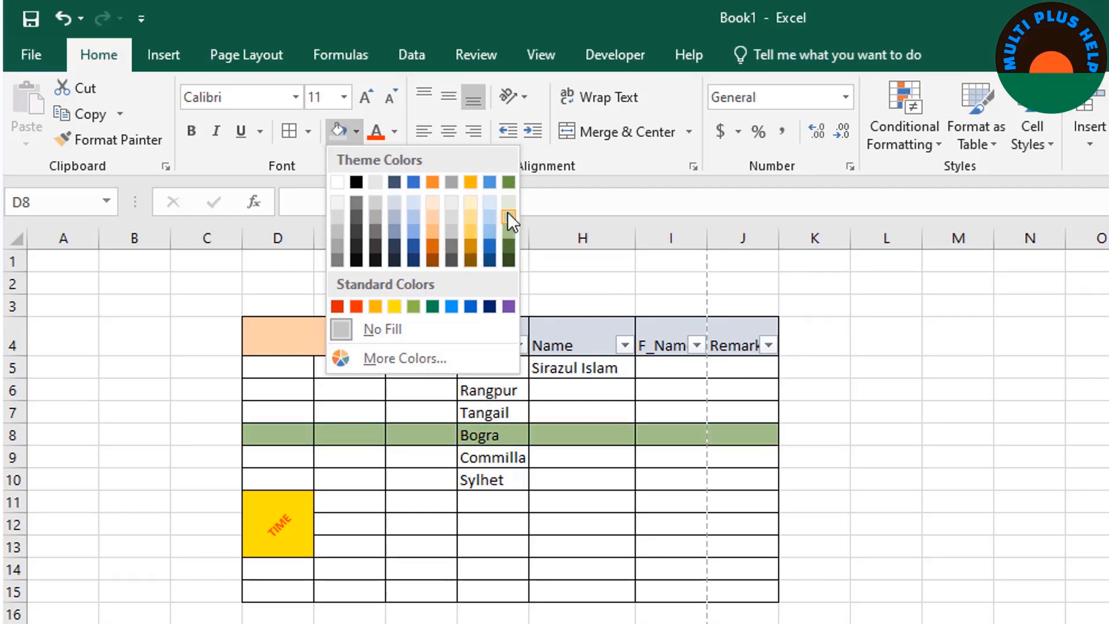
pyautogui.click(487, 215)
pyautogui.click(591, 500)
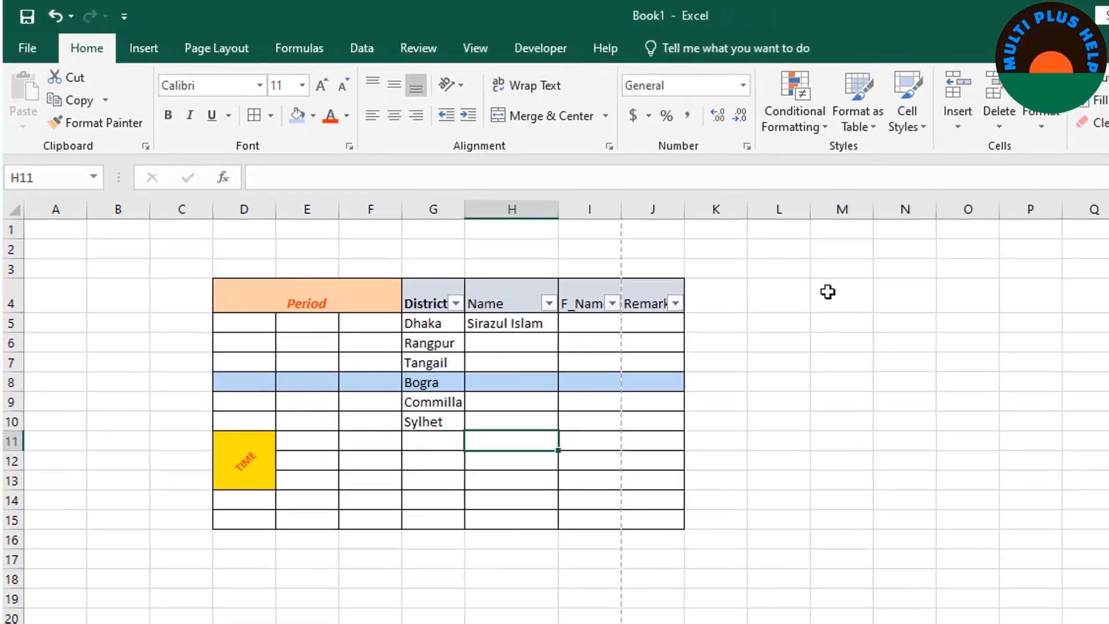
# Apply all borders to the empty range M4:Q17 and widen column M to about one and a half times its width
pyautogui.moveTo(828, 292); pyautogui.dragTo(1057, 541)
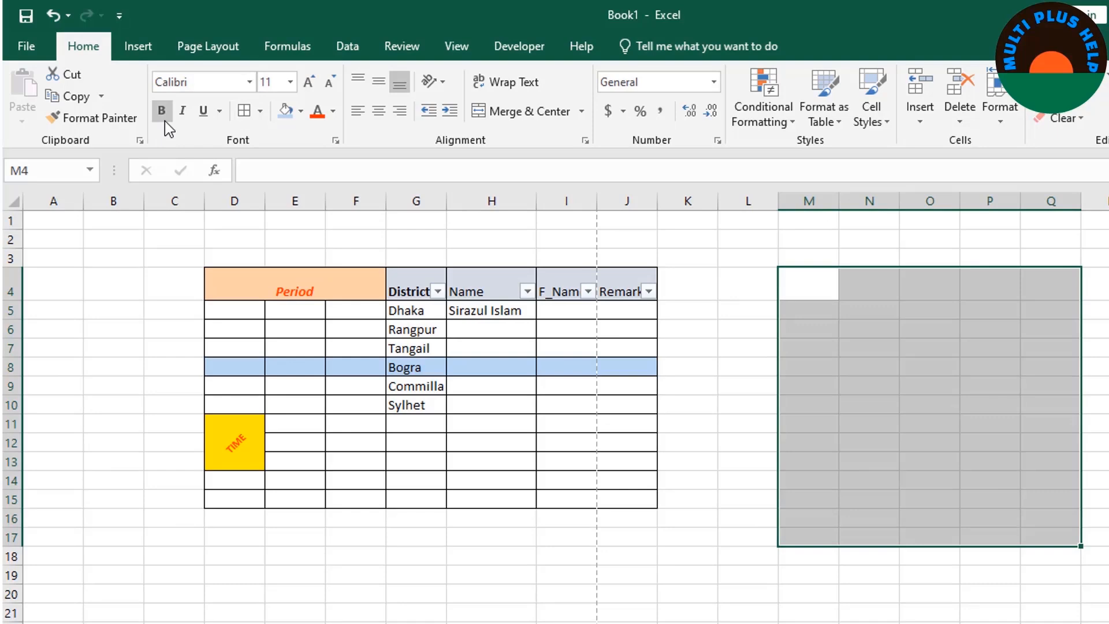
pyautogui.click(182, 114)
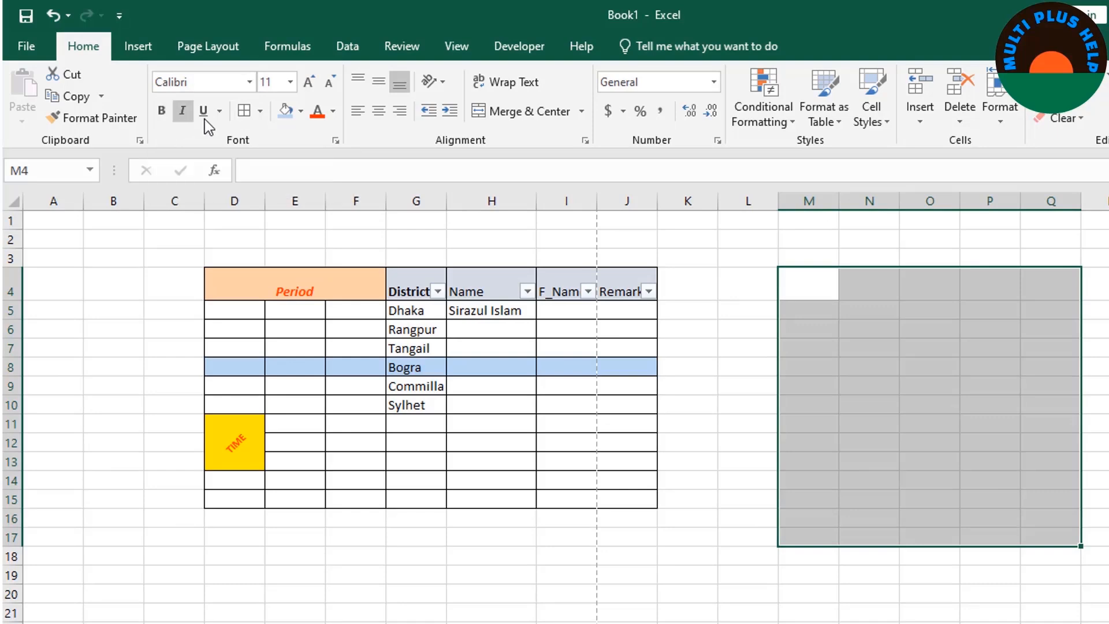
pyautogui.click(261, 112)
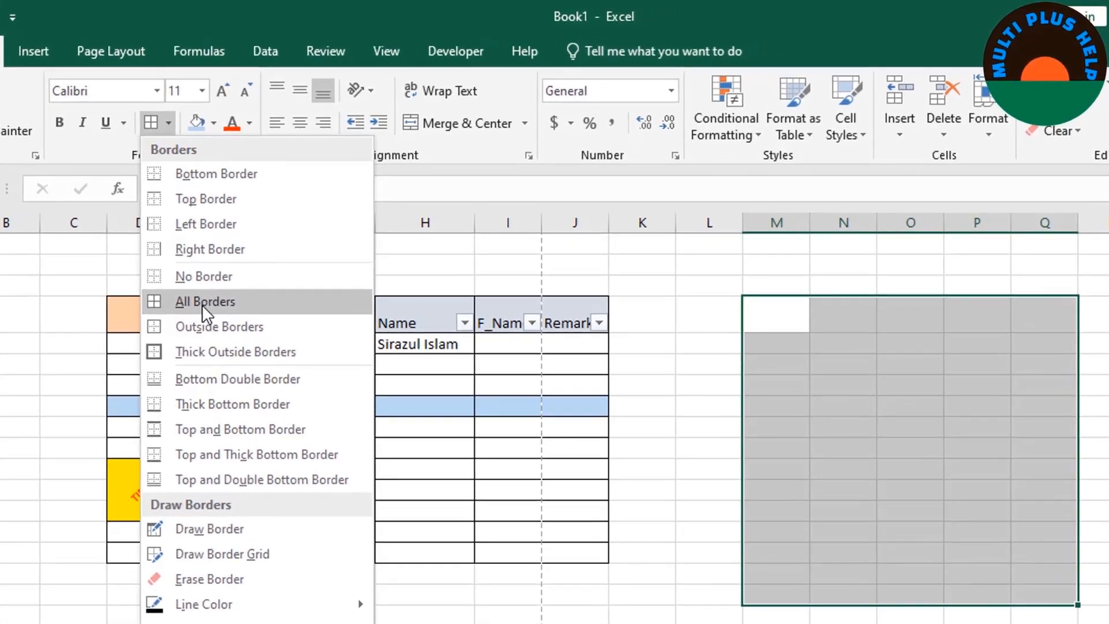
pyautogui.click(264, 282)
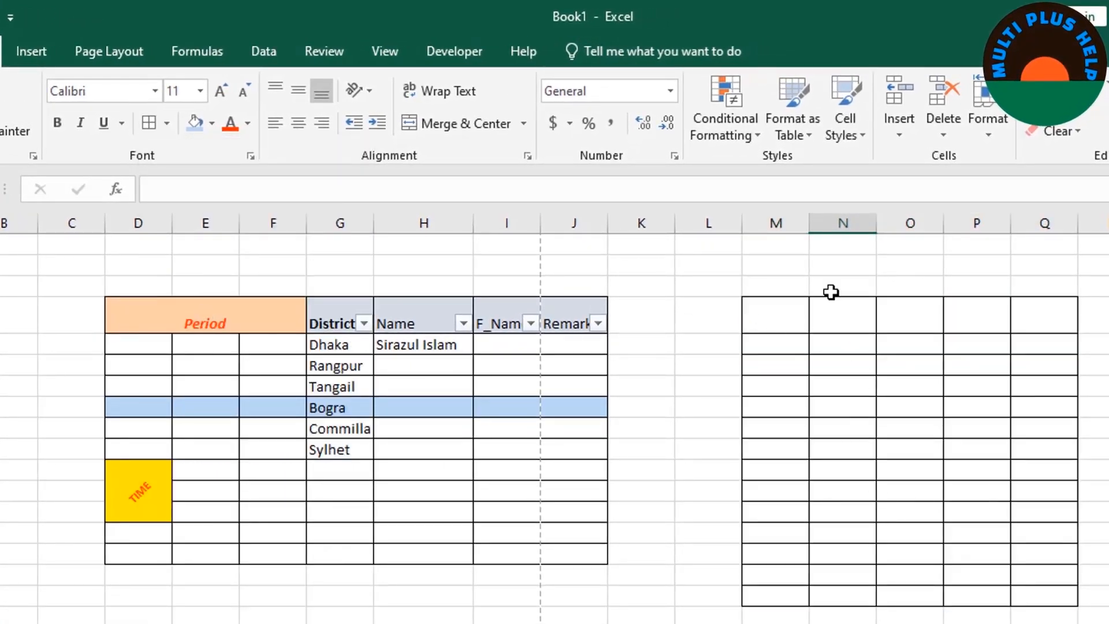
pyautogui.moveTo(811, 223); pyautogui.dragTo(850, 221)
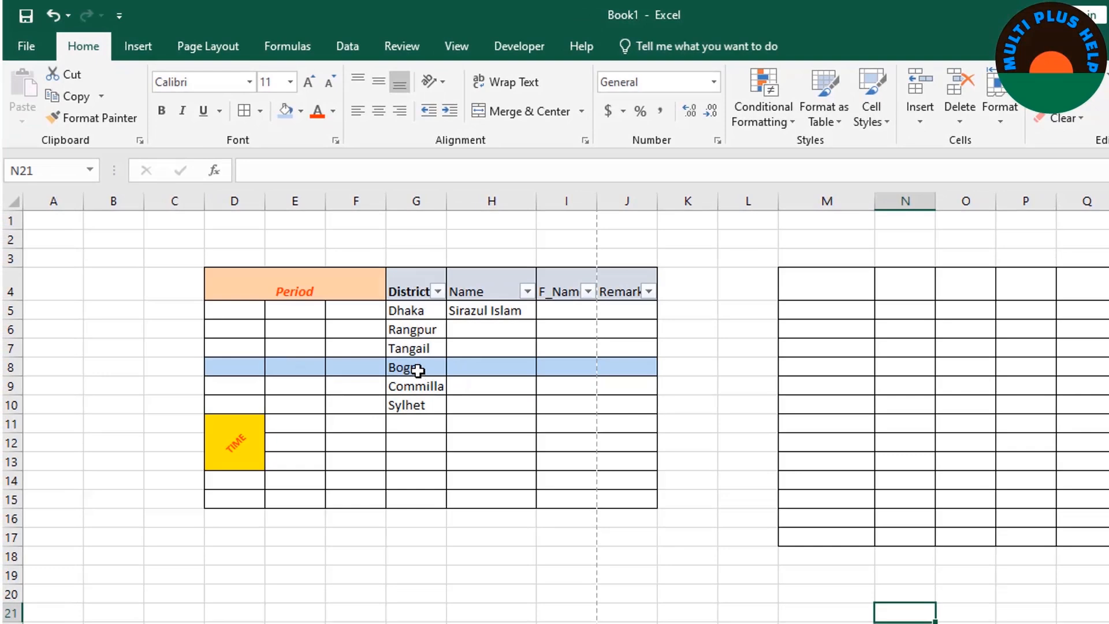
# Insert a new blank row between the Tangail and Bogra rows
pyautogui.click(421, 347)
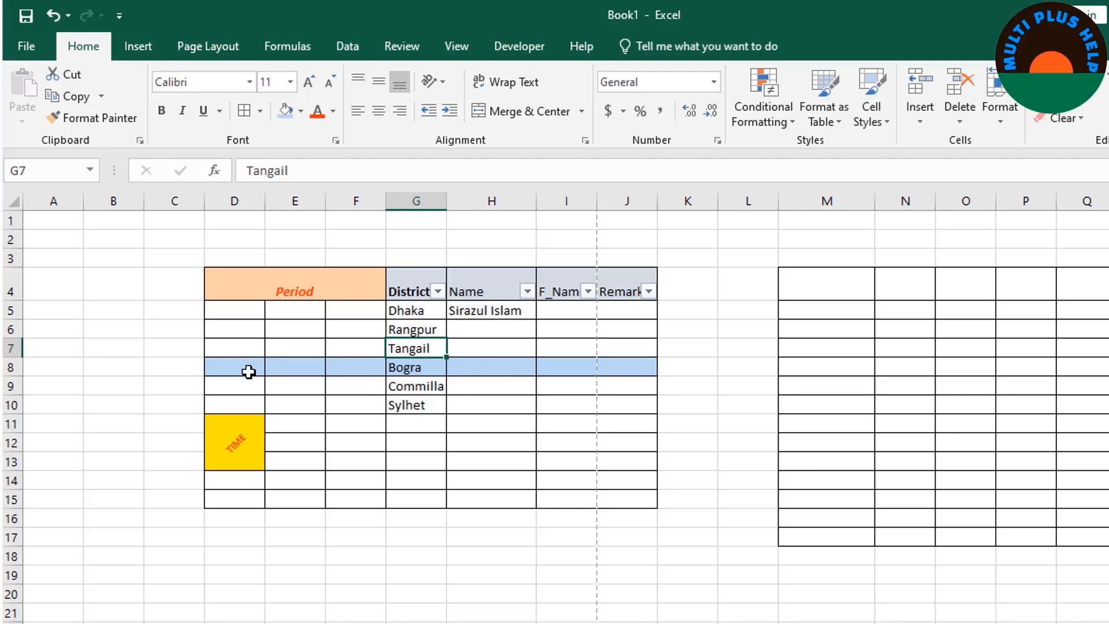
pyautogui.click(11, 368)
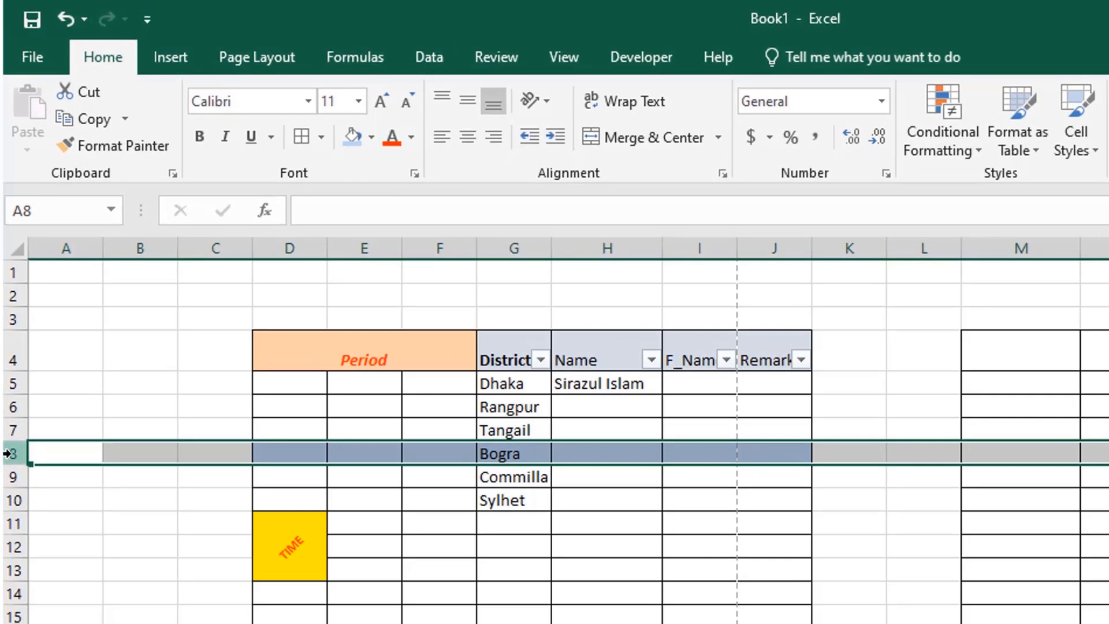
pyautogui.rightClick(9, 453)
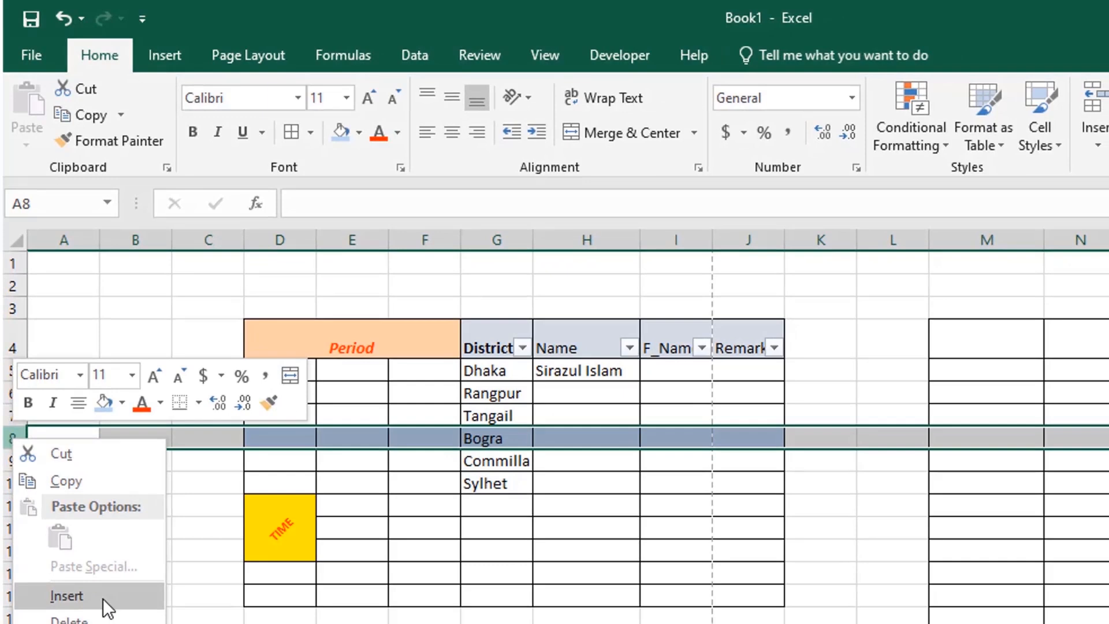
pyautogui.click(102, 598)
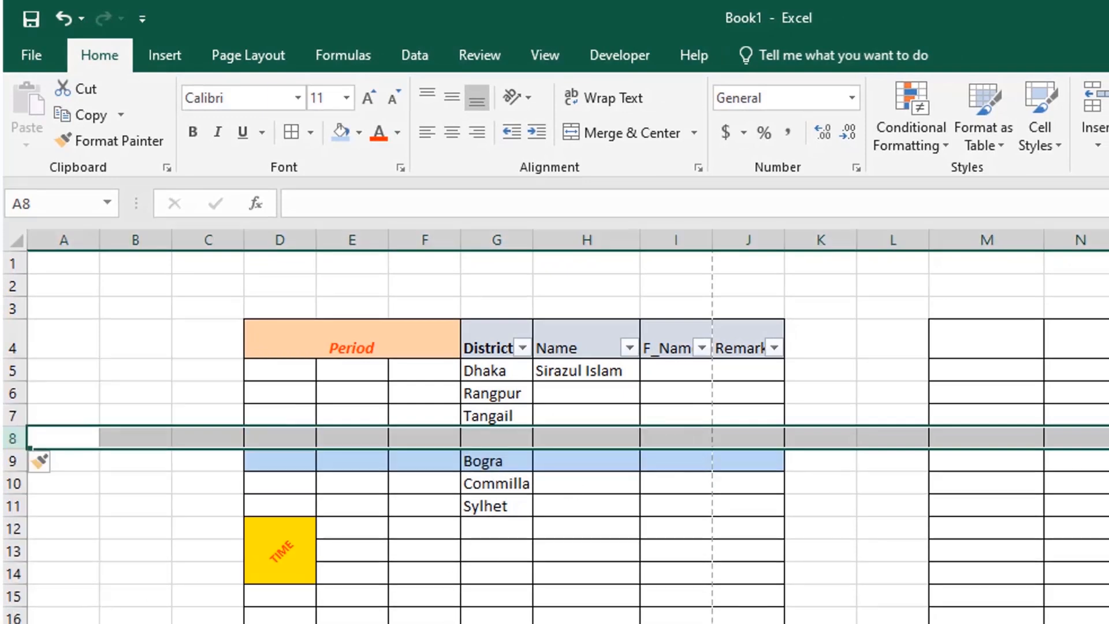
pyautogui.click(428, 623)
# Enter "Lalmonir Hat" in cell G8 as a district and widen column G to fit it
pyautogui.click(504, 444)
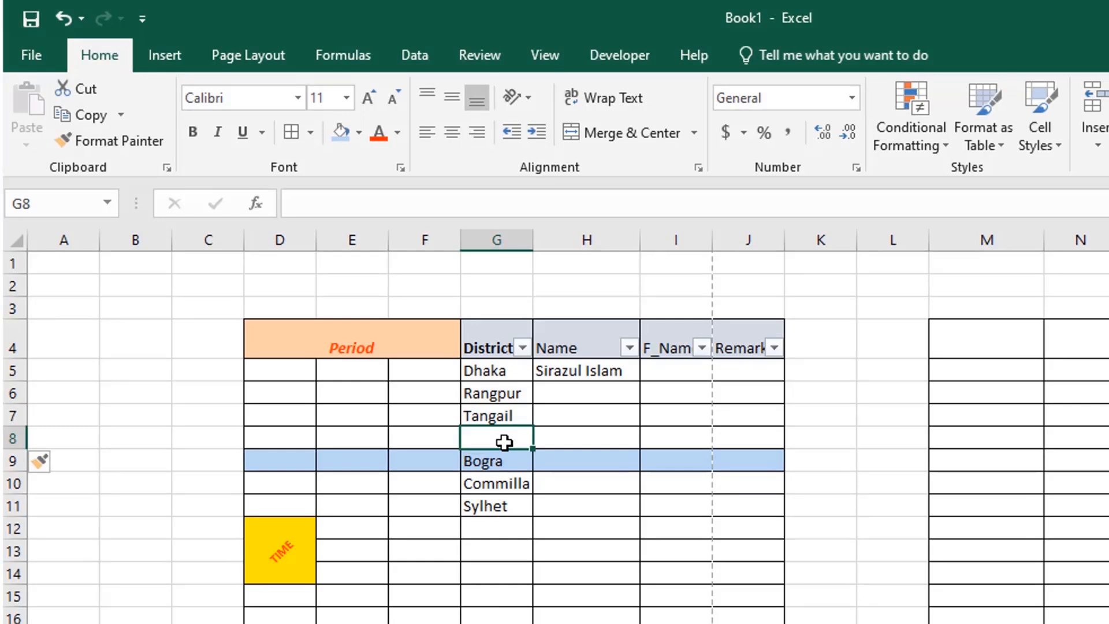
pyautogui.write('Lalmonir Hat')
pyautogui.click(587, 550)
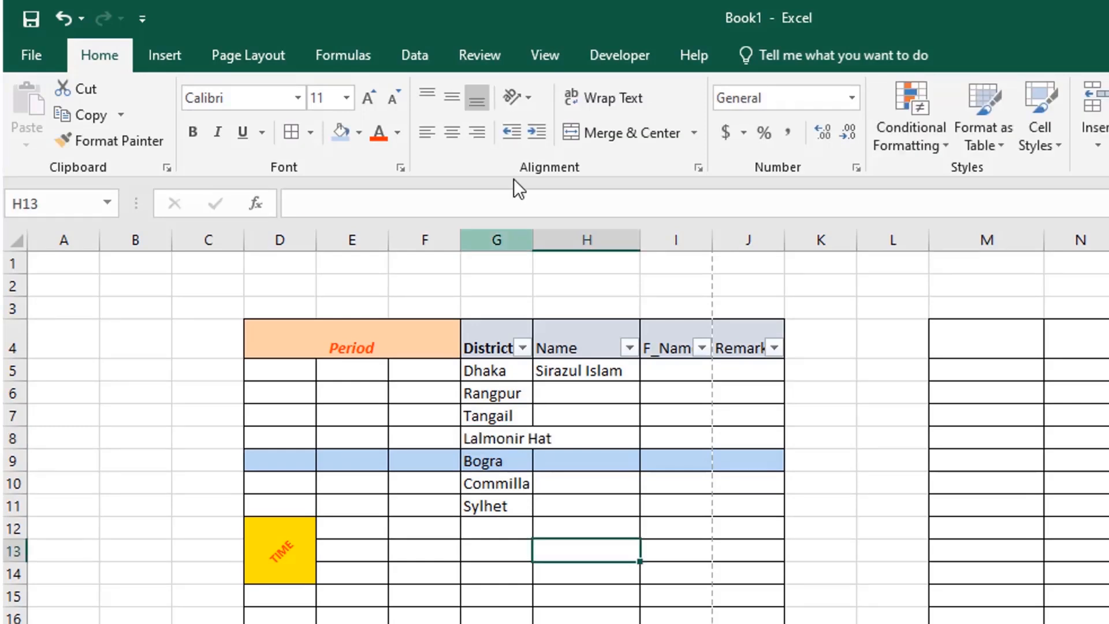
pyautogui.moveTo(531, 238); pyautogui.dragTo(552, 241)
pyautogui.click(510, 570)
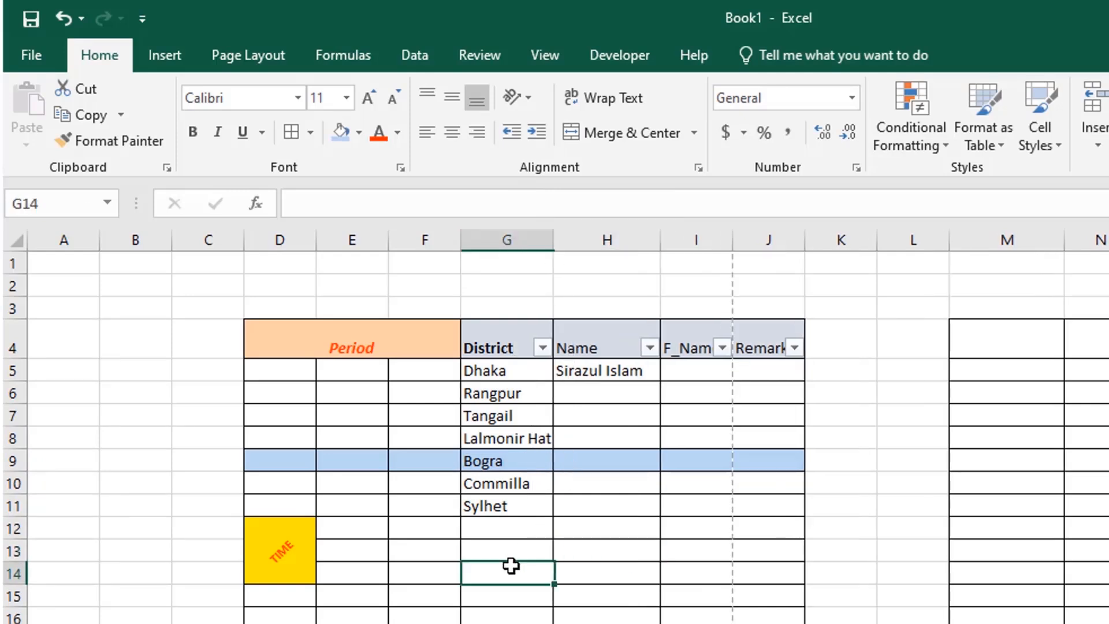
# Delete the entire Lalmonir Hat row, row 8, from the worksheet
pyautogui.click(23, 441)
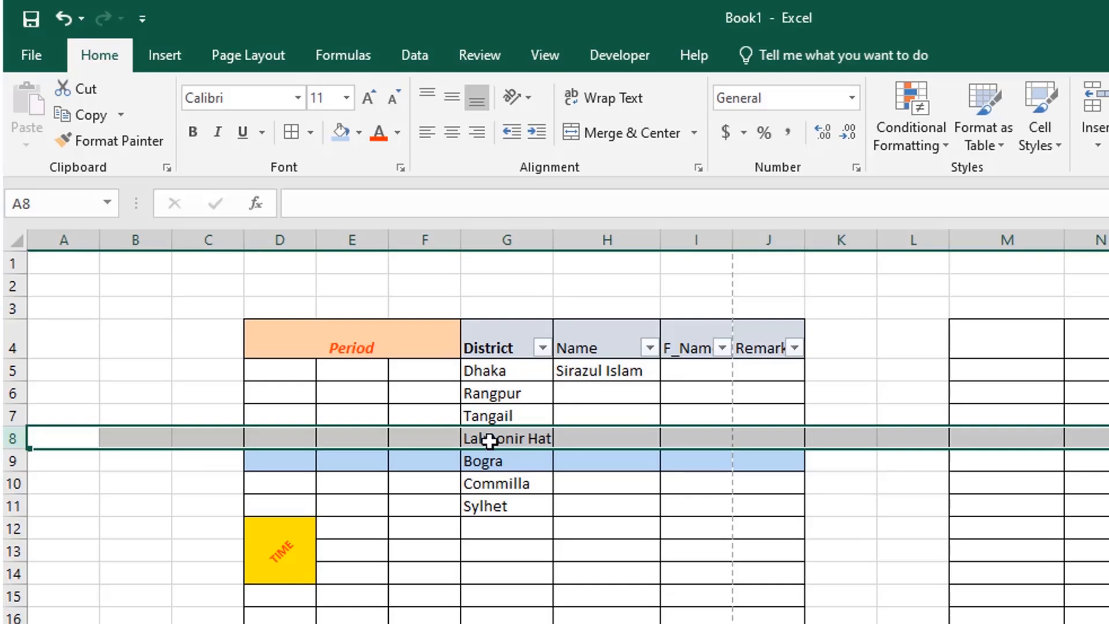
pyautogui.rightClick(7, 439)
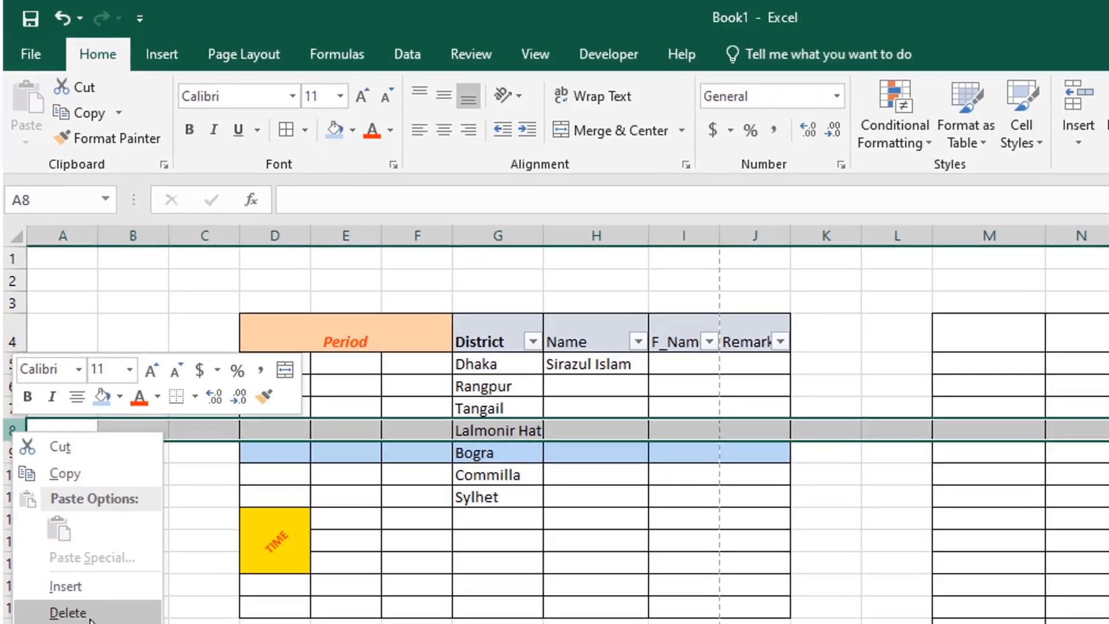
pyautogui.click(86, 615)
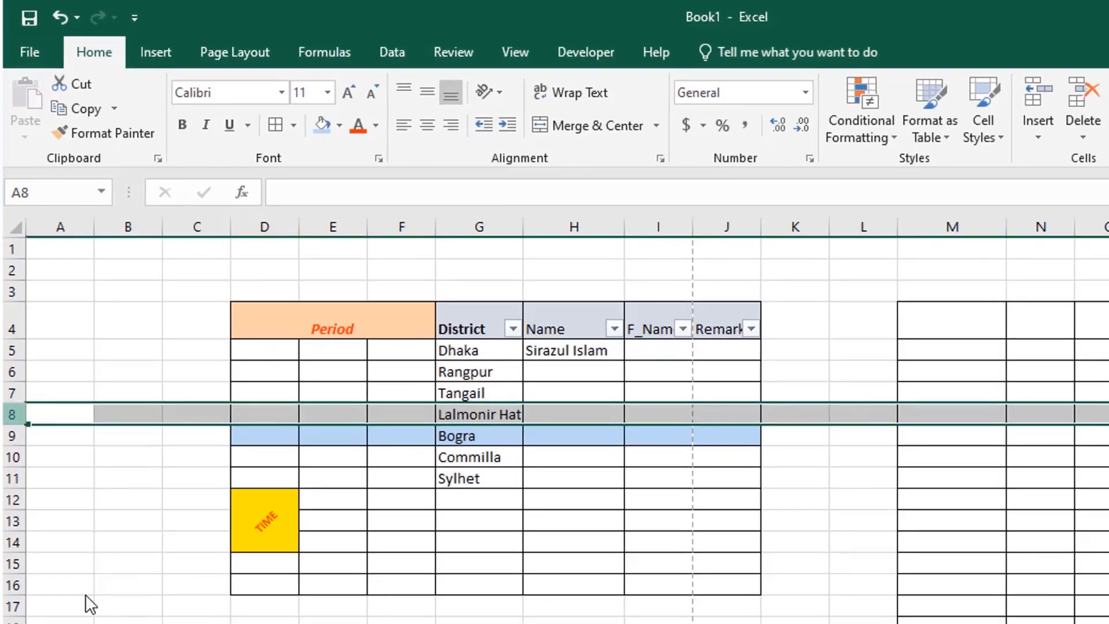
pyautogui.click(546, 558)
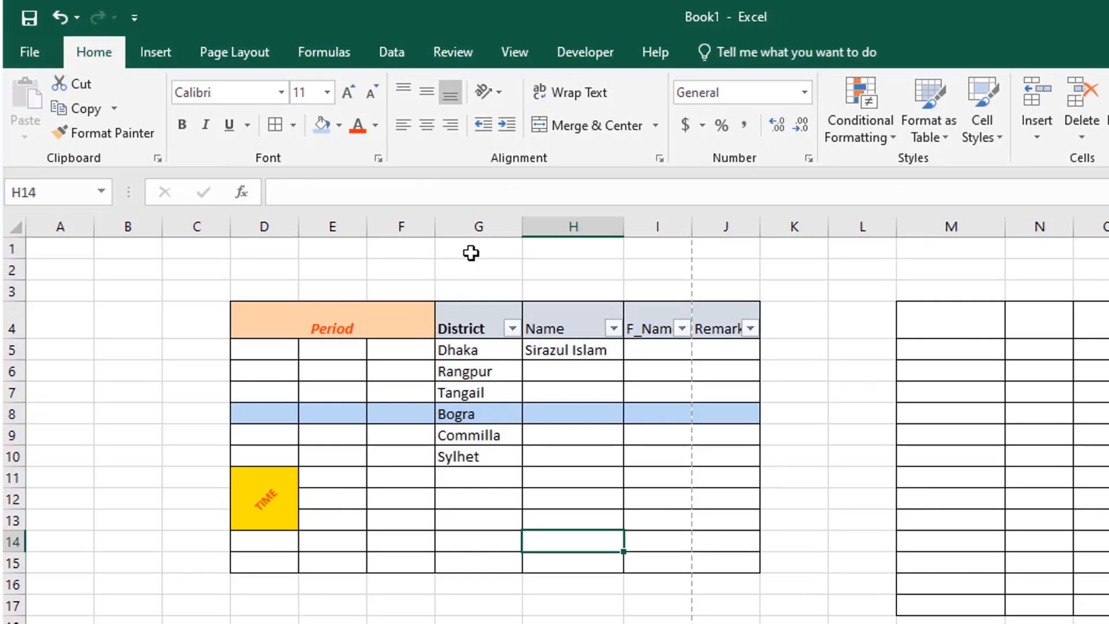
# Insert a new blank column between the table's District and Name columns
pyautogui.click(466, 323)
pyautogui.click(572, 317)
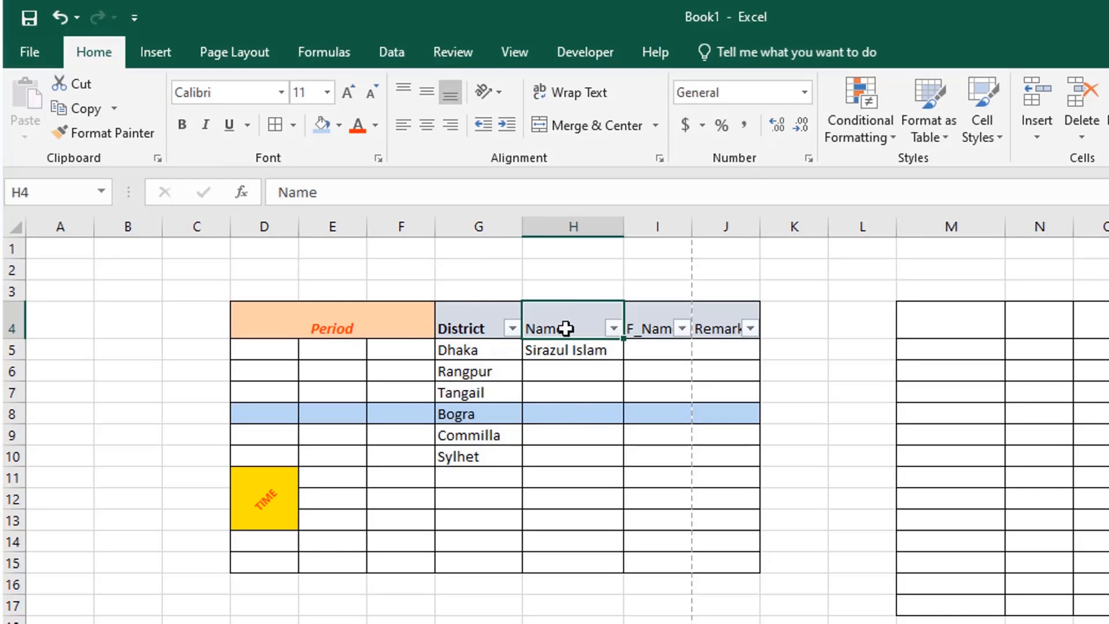
pyautogui.click(596, 223)
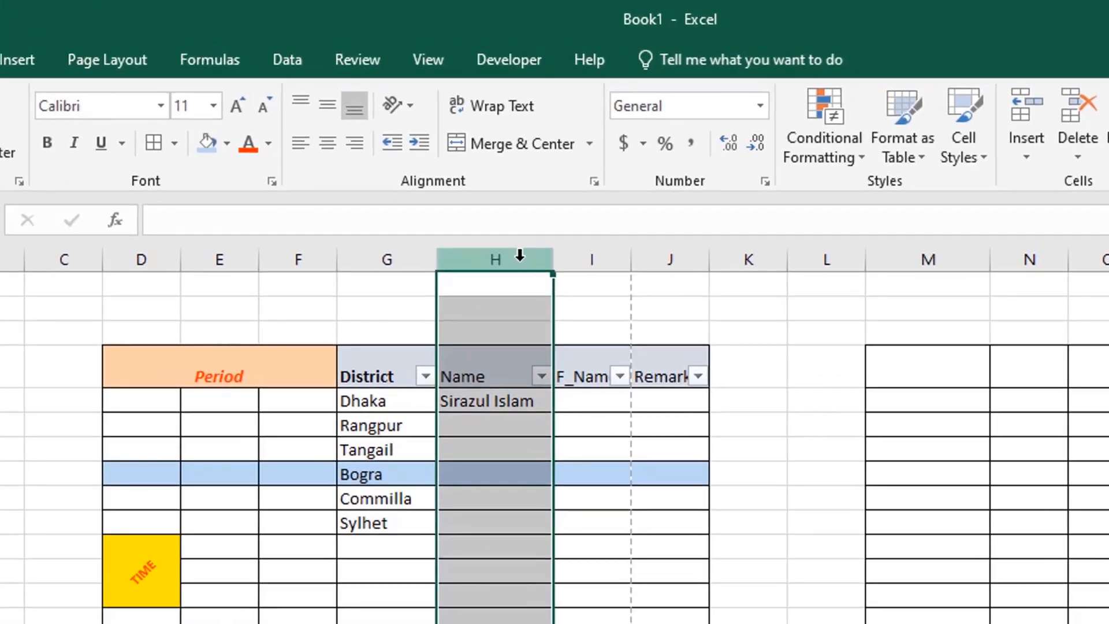
pyautogui.rightClick(520, 257)
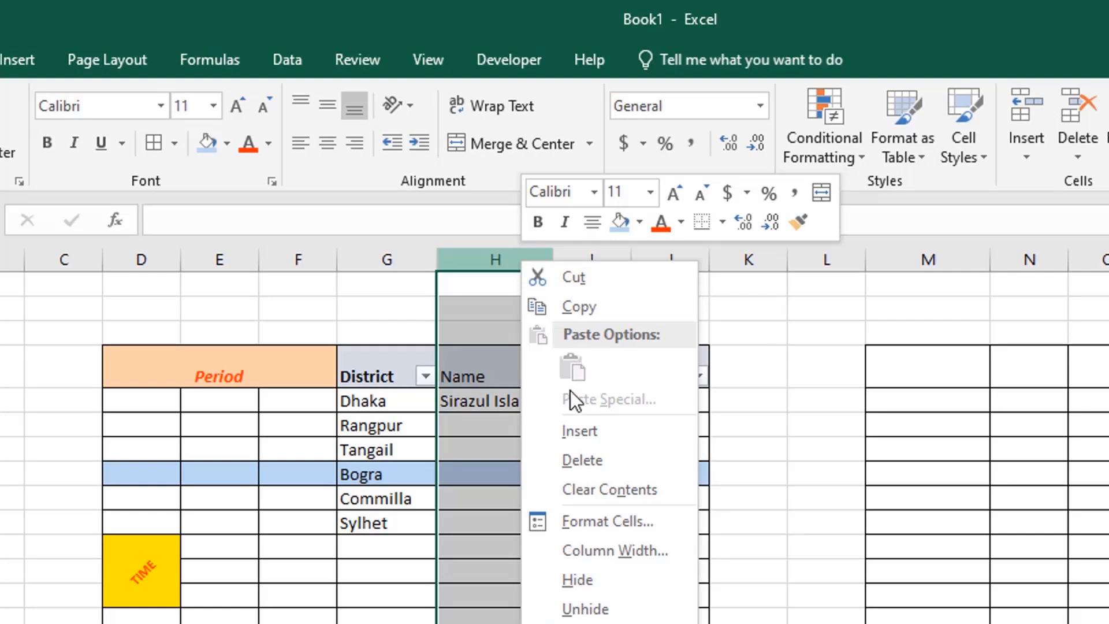
pyautogui.click(595, 433)
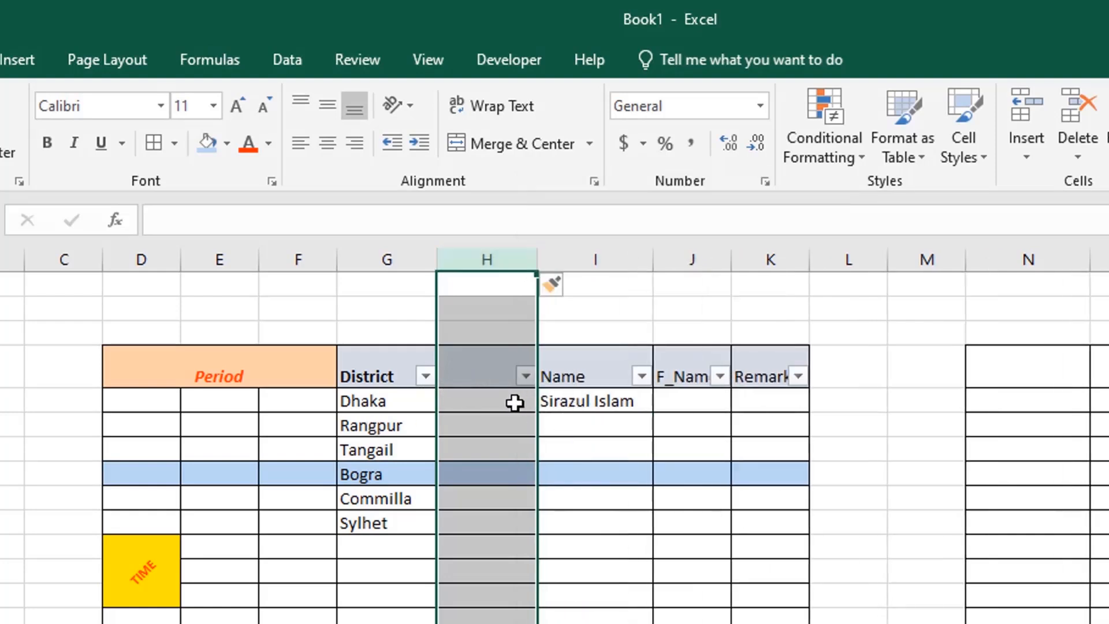
pyautogui.click(617, 497)
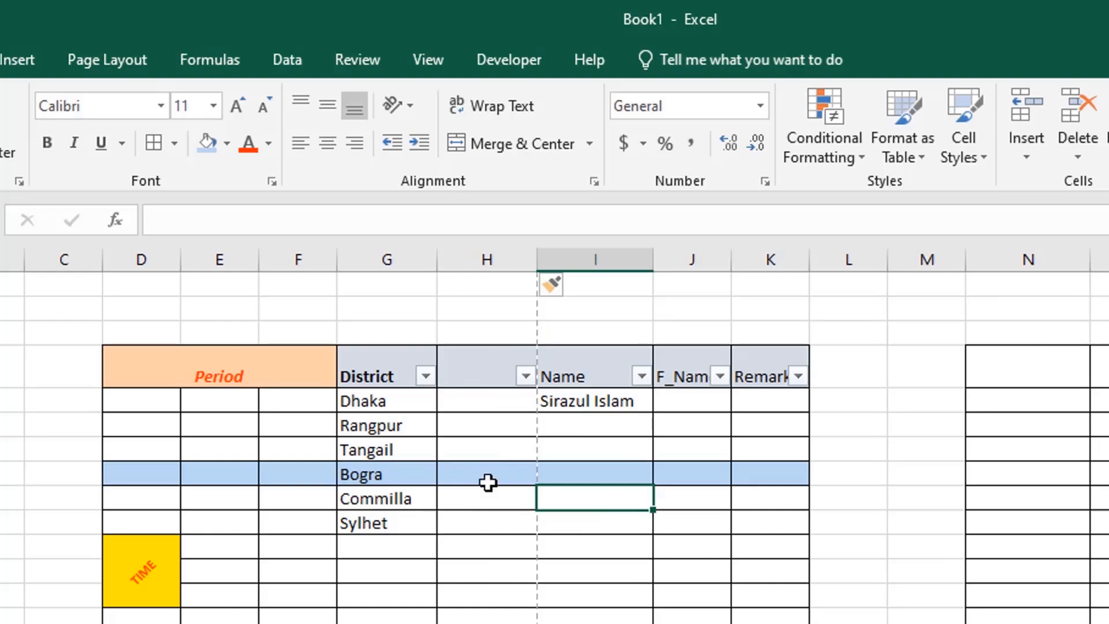
# Delete the blank column H between the District and Name columns
pyautogui.click(523, 259)
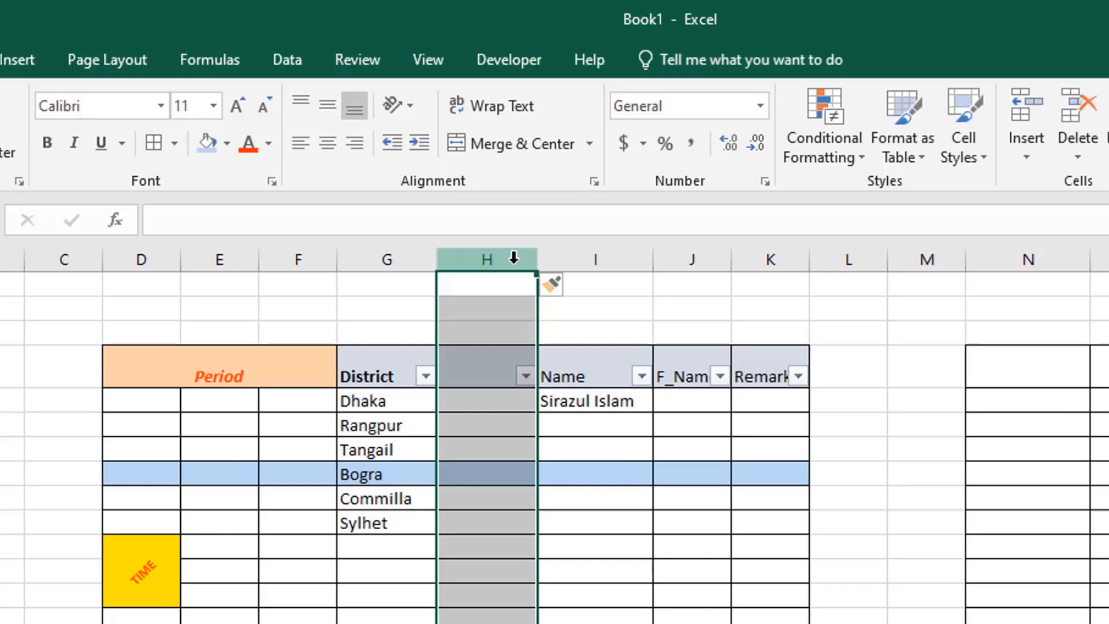
pyautogui.rightClick(514, 260)
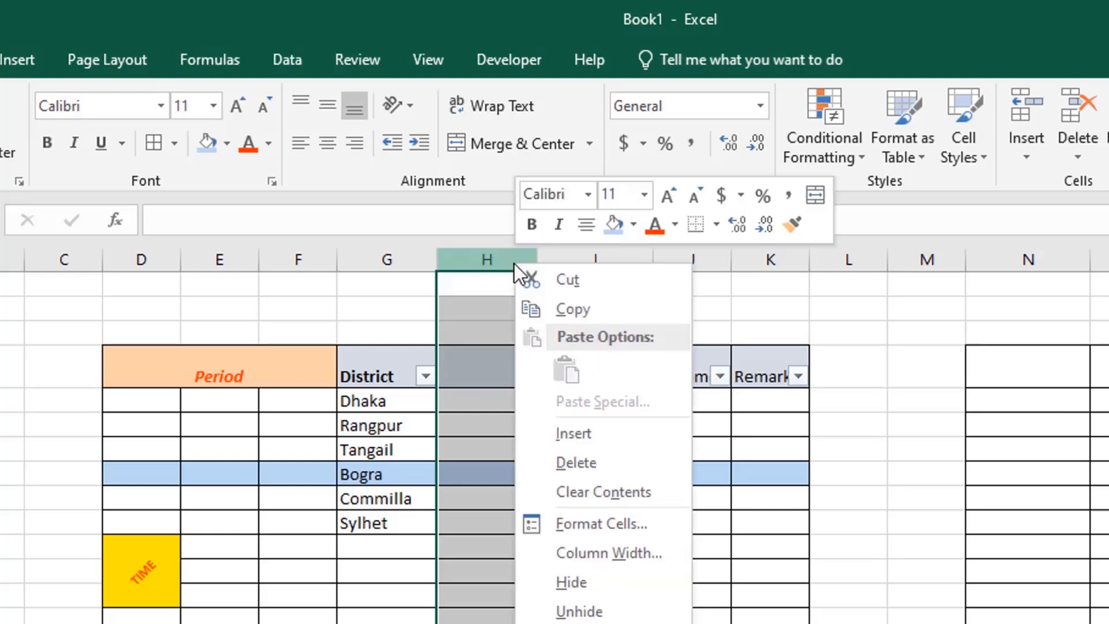
pyautogui.click(606, 465)
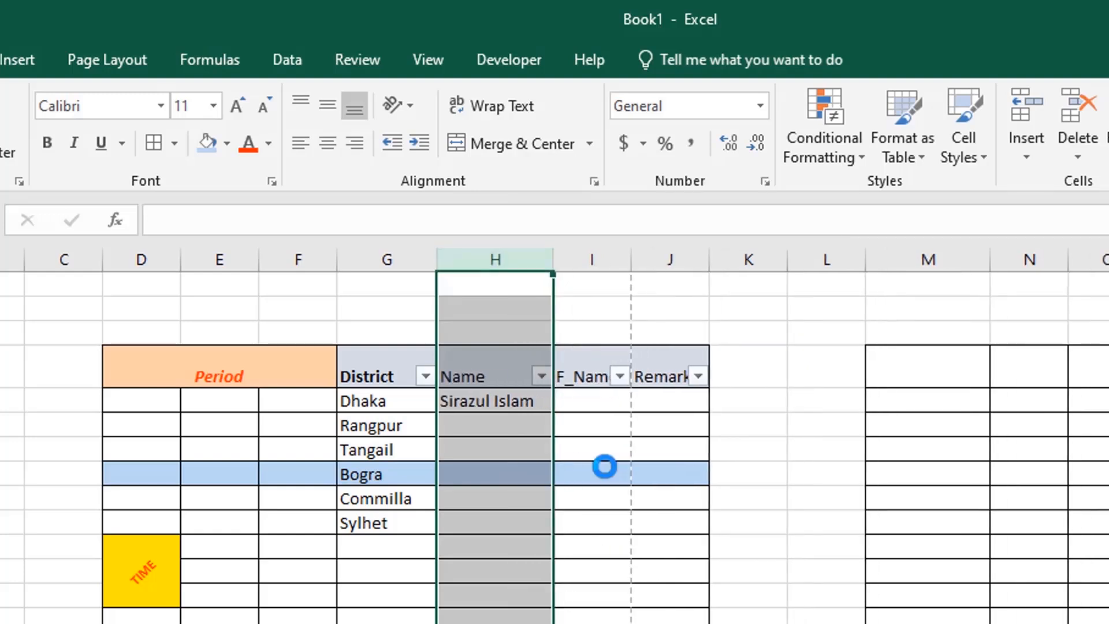
pyautogui.click(397, 597)
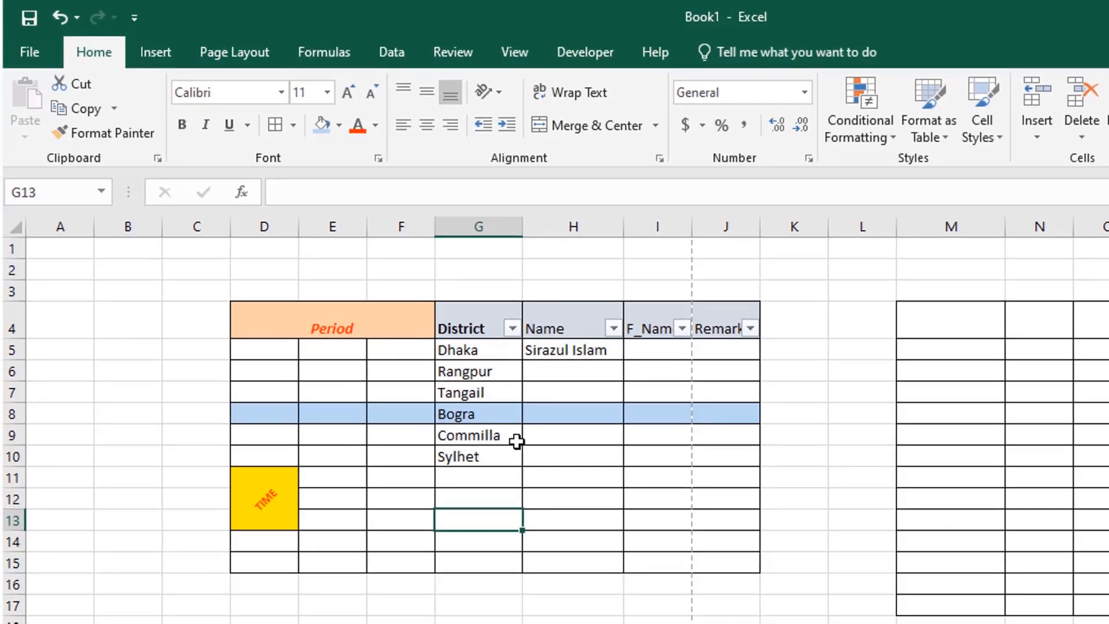
# Remove italics from the merged Period heading and check the columns D, E and F that it spans
pyautogui.click(277, 308)
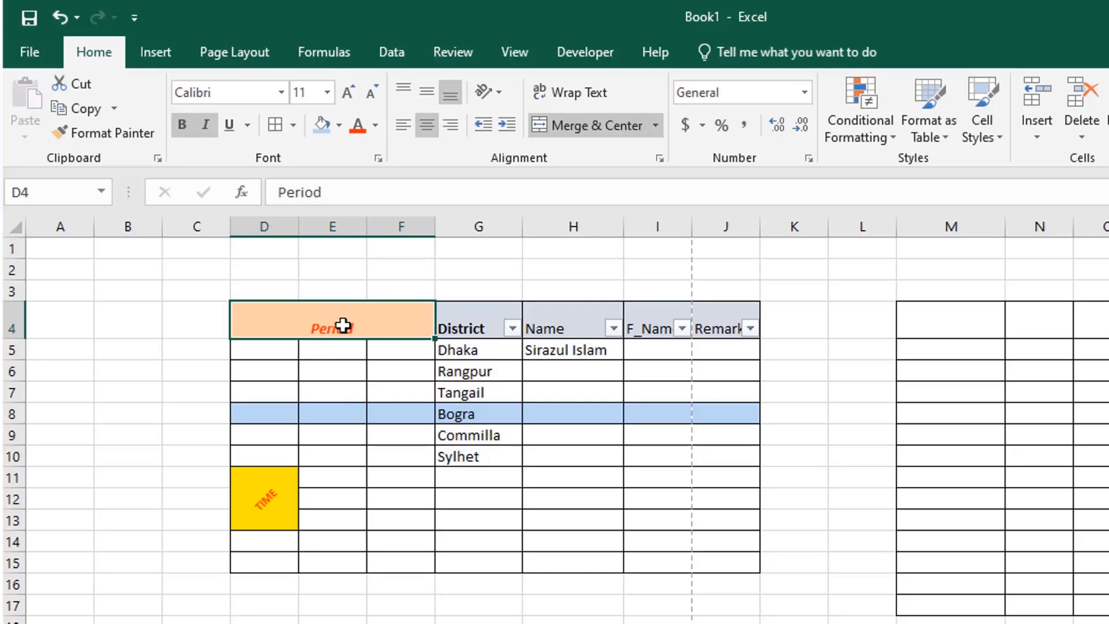
pyautogui.click(207, 124)
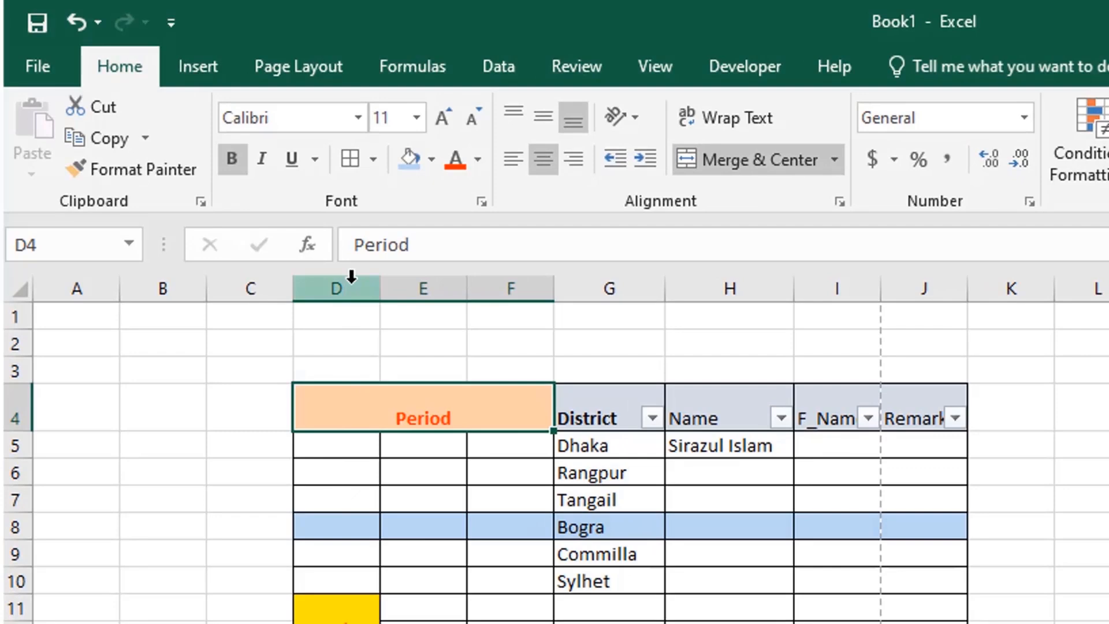
pyautogui.click(349, 288)
pyautogui.click(419, 287)
pyautogui.click(520, 292)
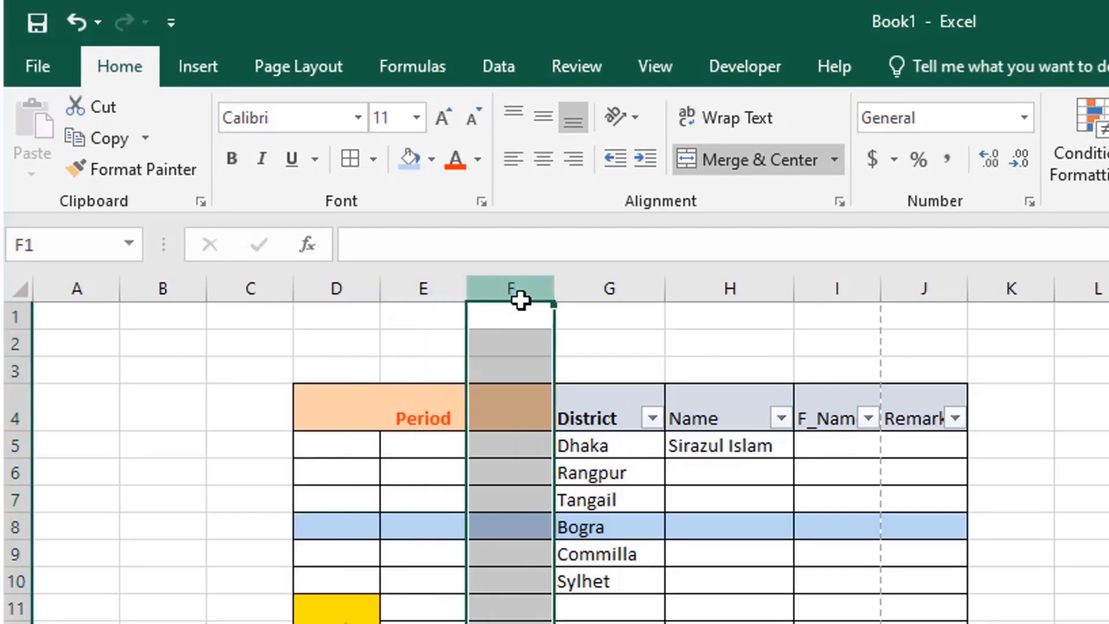
pyautogui.click(373, 420)
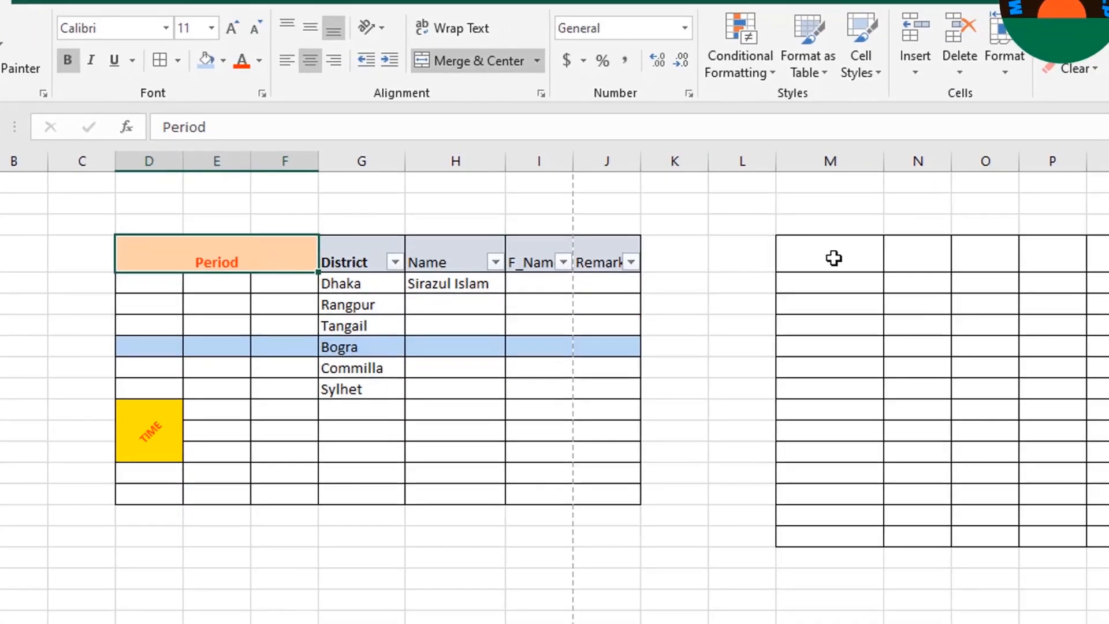
# Merge and center cells M4:O4 in the empty bordered table and enter "District" as the heading
pyautogui.moveTo(834, 258); pyautogui.dragTo(991, 254)
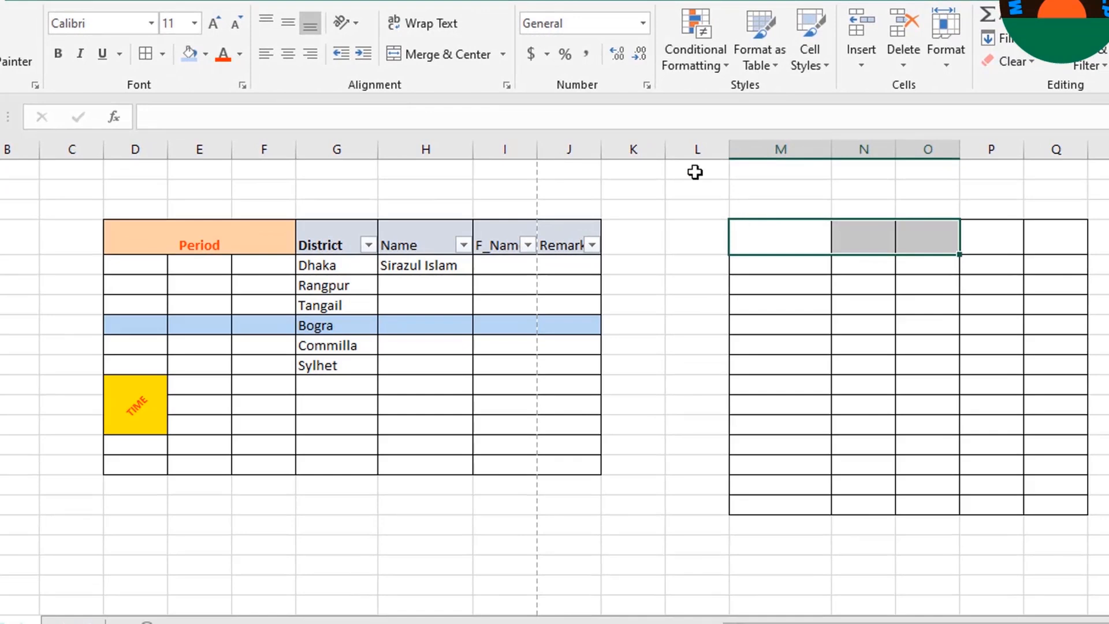
pyautogui.click(429, 64)
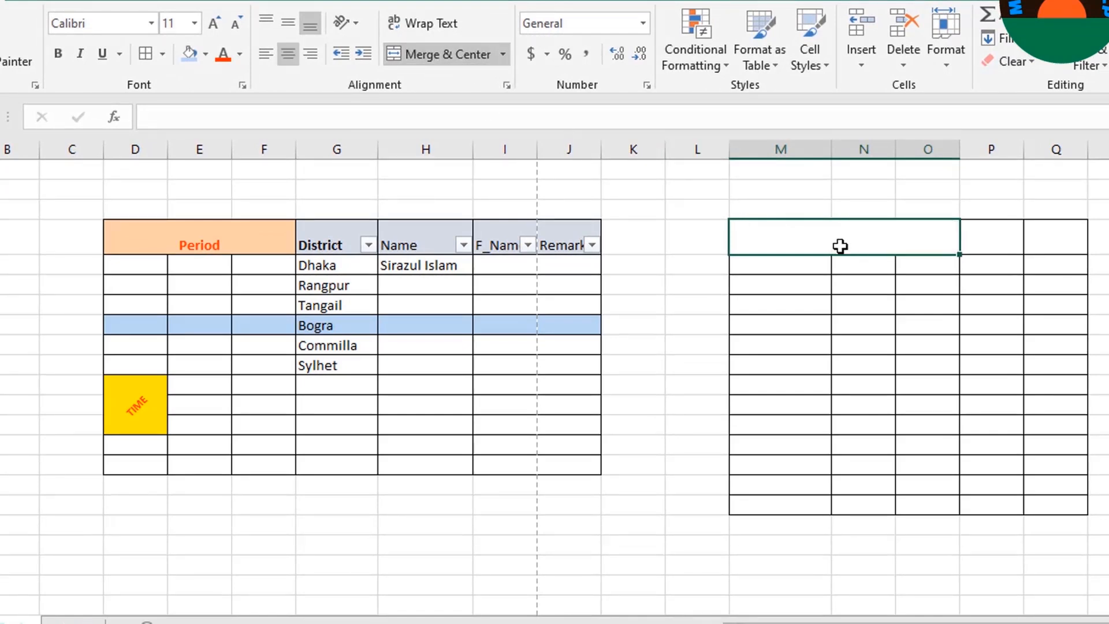
pyautogui.click(858, 345)
pyautogui.click(820, 244)
pyautogui.write('District')
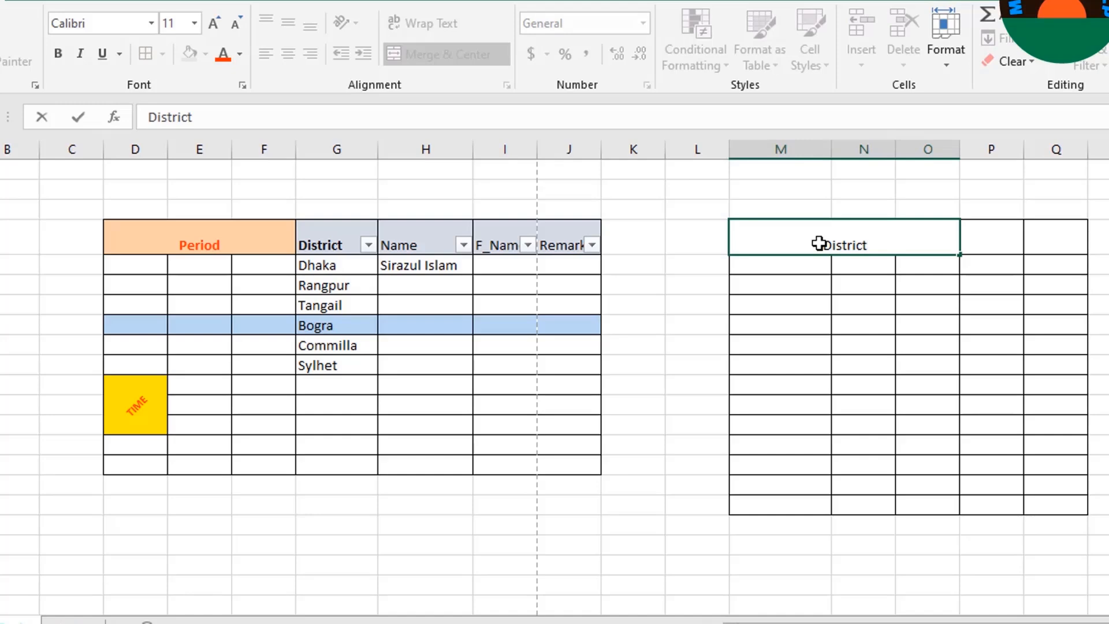
pyautogui.click(817, 324)
pyautogui.click(824, 235)
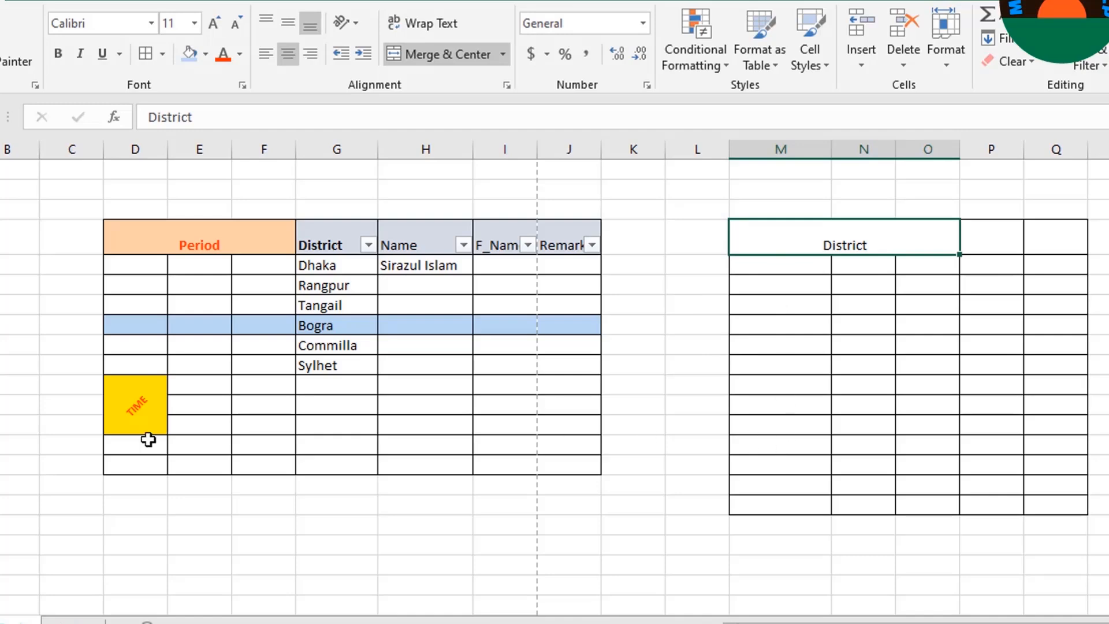
# Using the merged TIME cell as the example, merge and center the vertical range M7:M12 in the second table
pyautogui.click(130, 397)
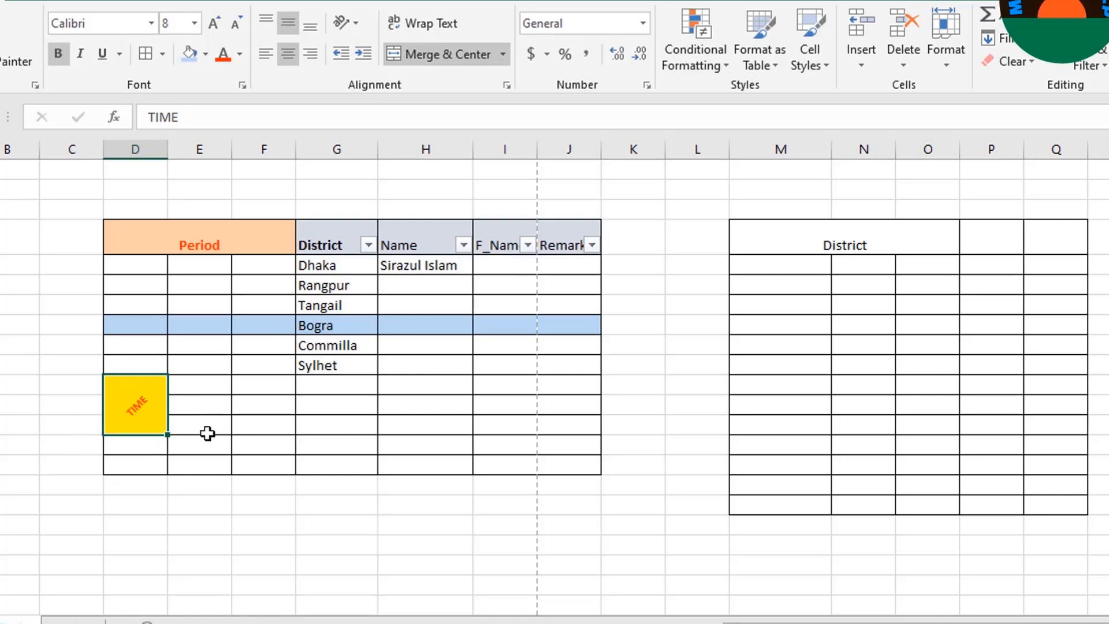
pyautogui.moveTo(784, 306); pyautogui.dragTo(781, 410)
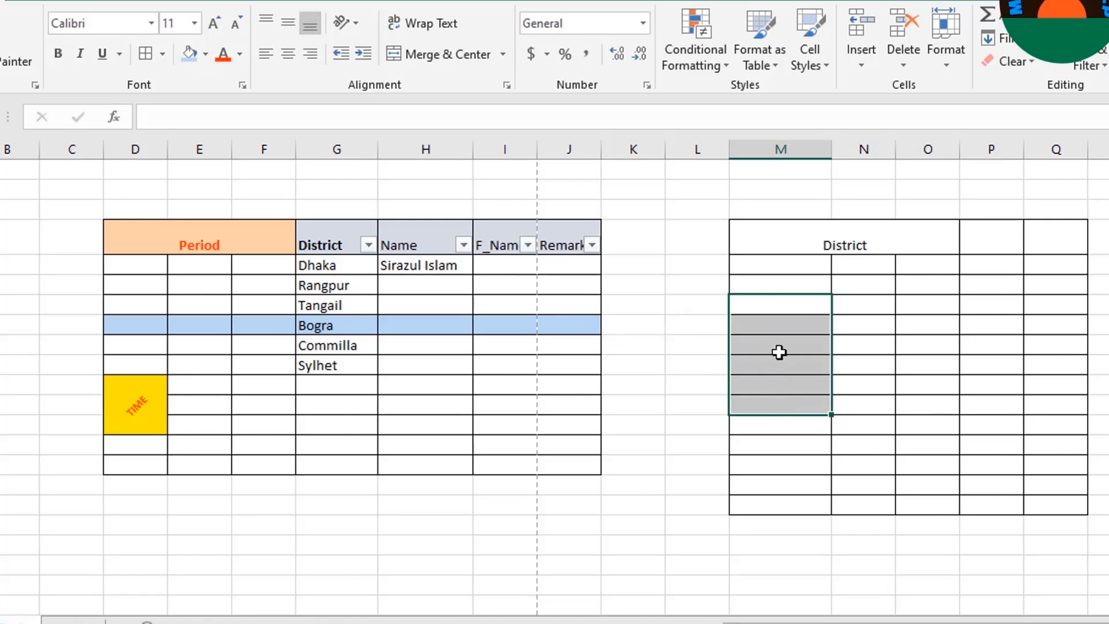
pyautogui.click(438, 55)
pyautogui.click(930, 428)
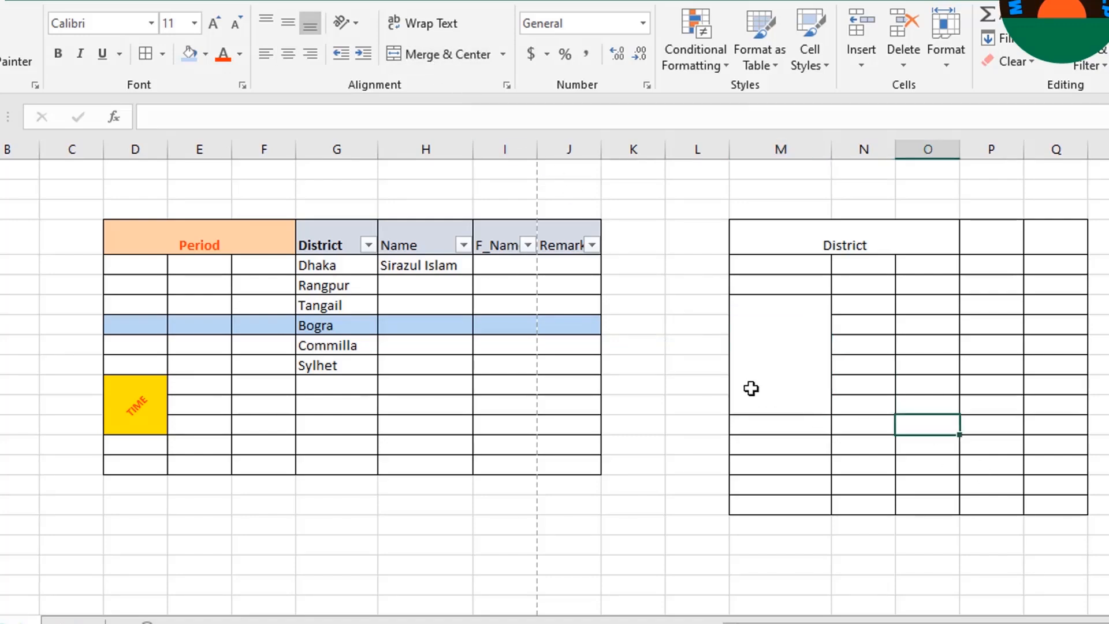
pyautogui.click(770, 362)
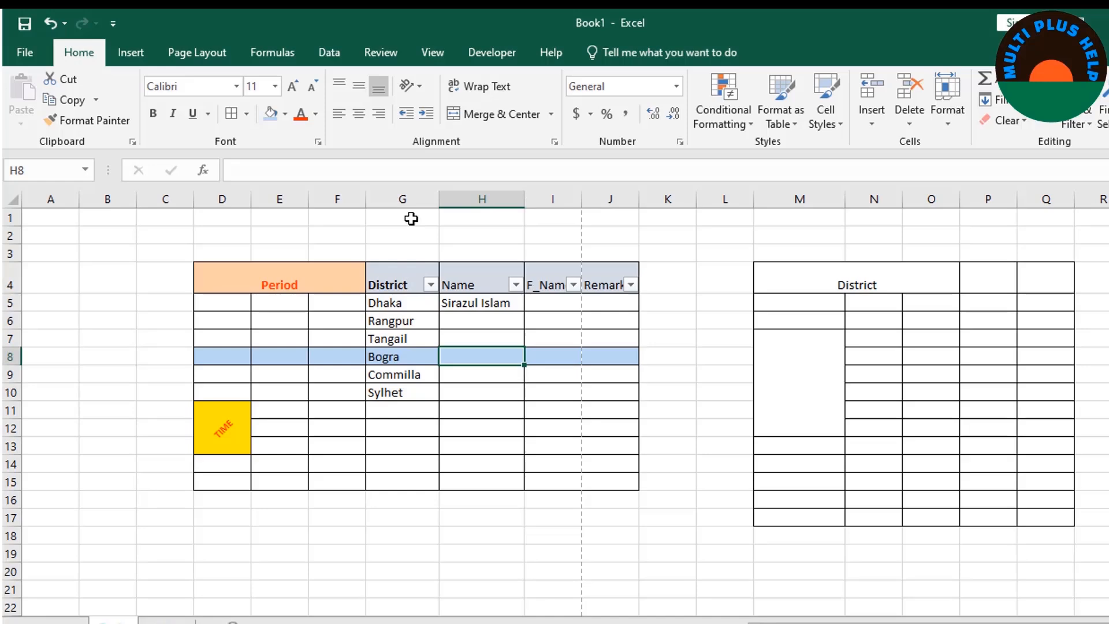
# Try right and center alignment on the whole District column G, and finish with left alignment
pyautogui.click(417, 200)
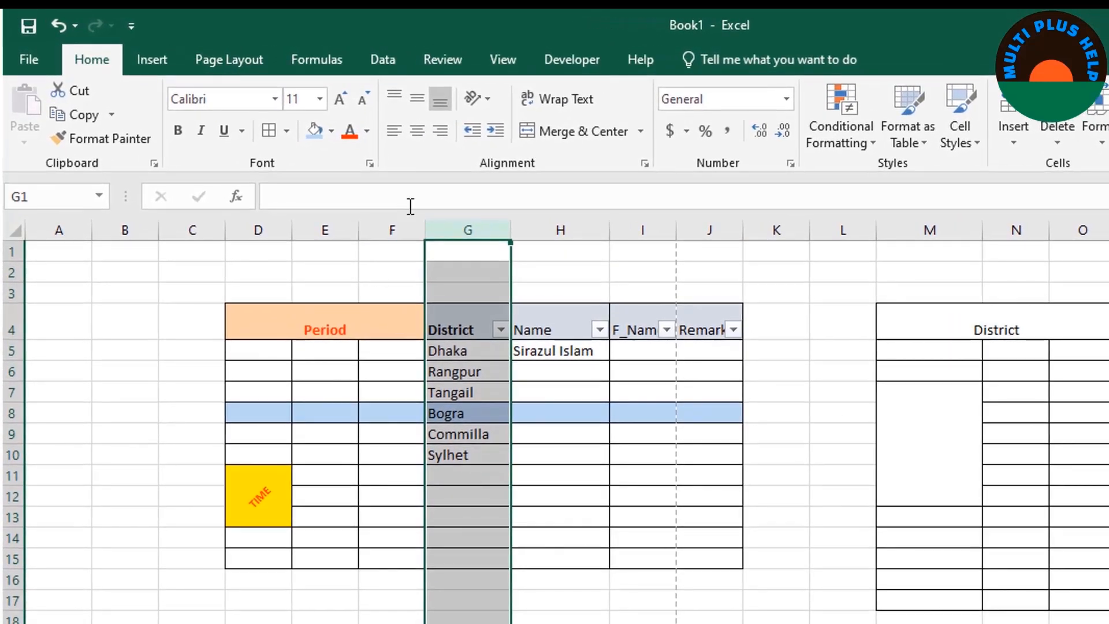
pyautogui.click(442, 138)
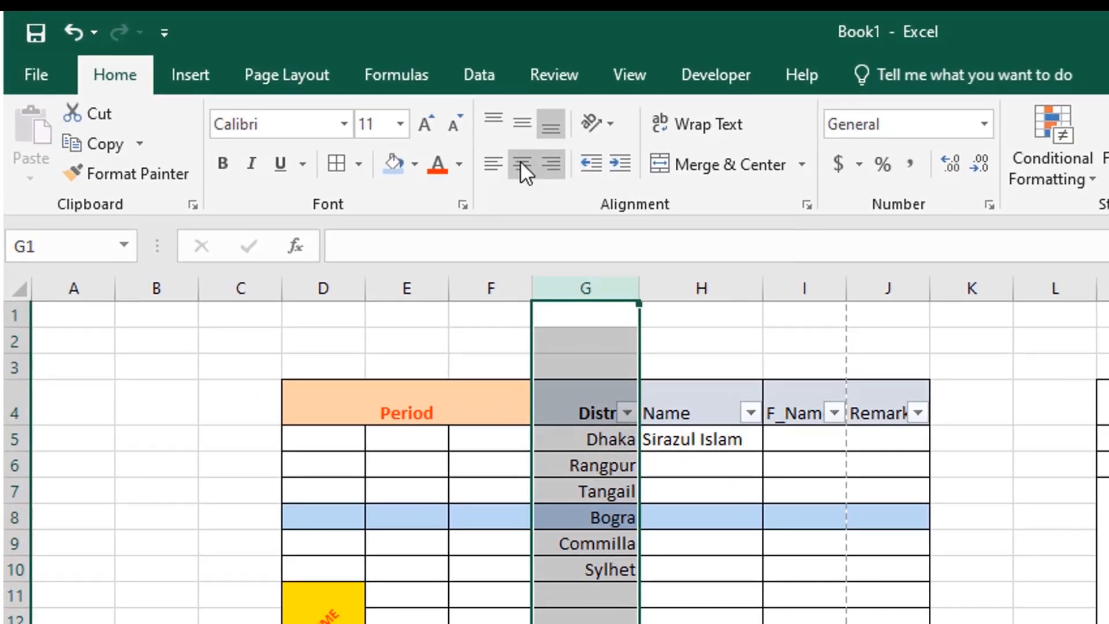
pyautogui.click(520, 161)
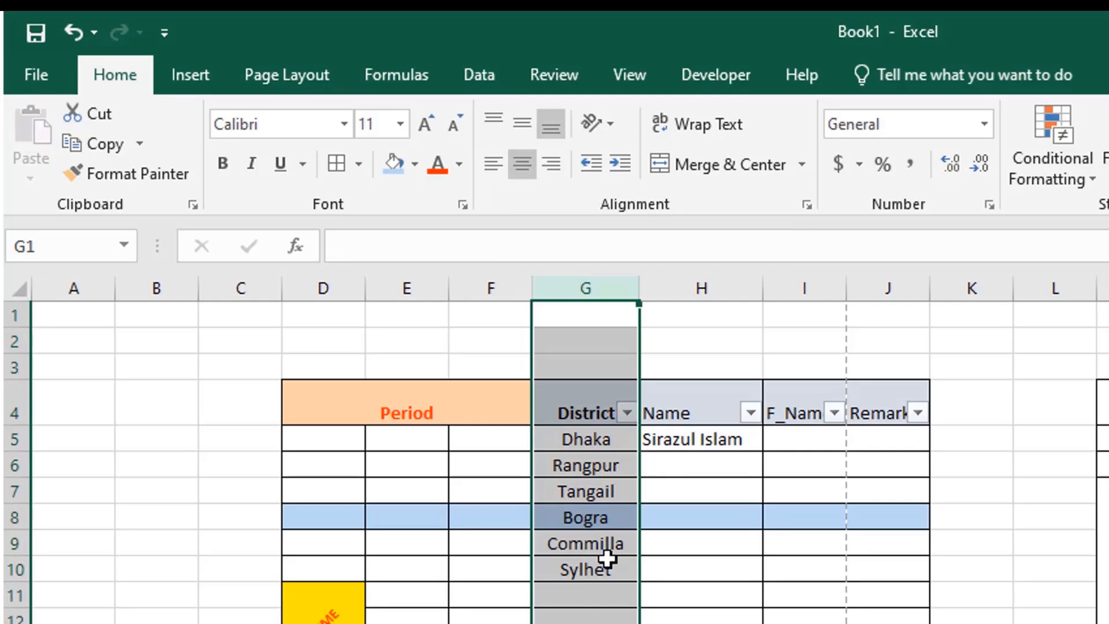
pyautogui.click(491, 164)
pyautogui.click(728, 594)
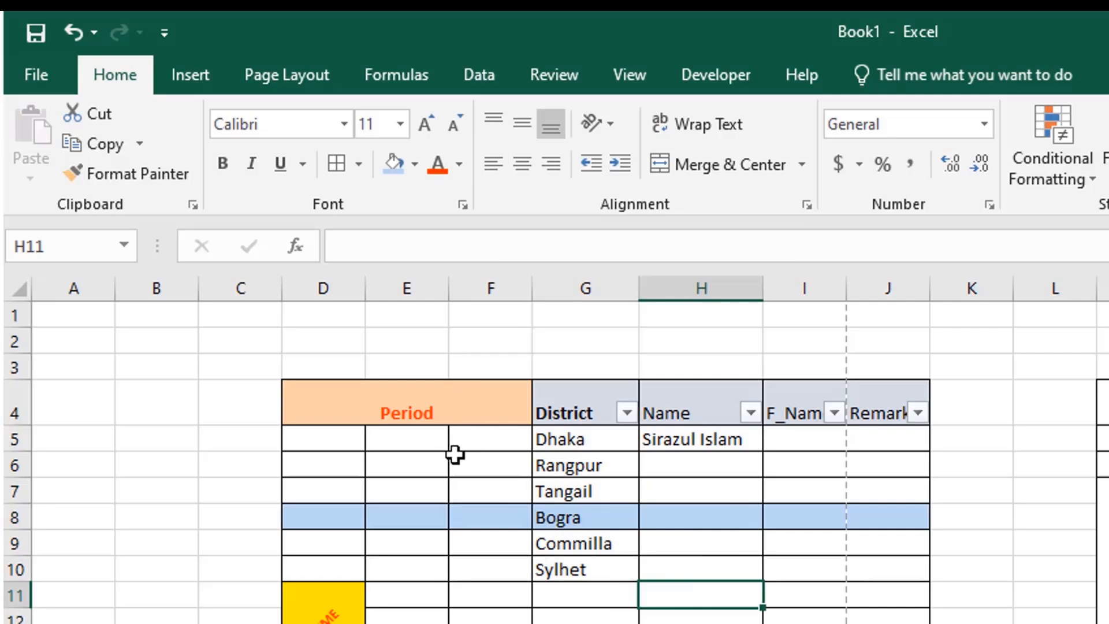
# Try middle and top vertical alignment on the header row D4:J4, and finish with middle alignment
pyautogui.moveTo(429, 403); pyautogui.dragTo(891, 414)
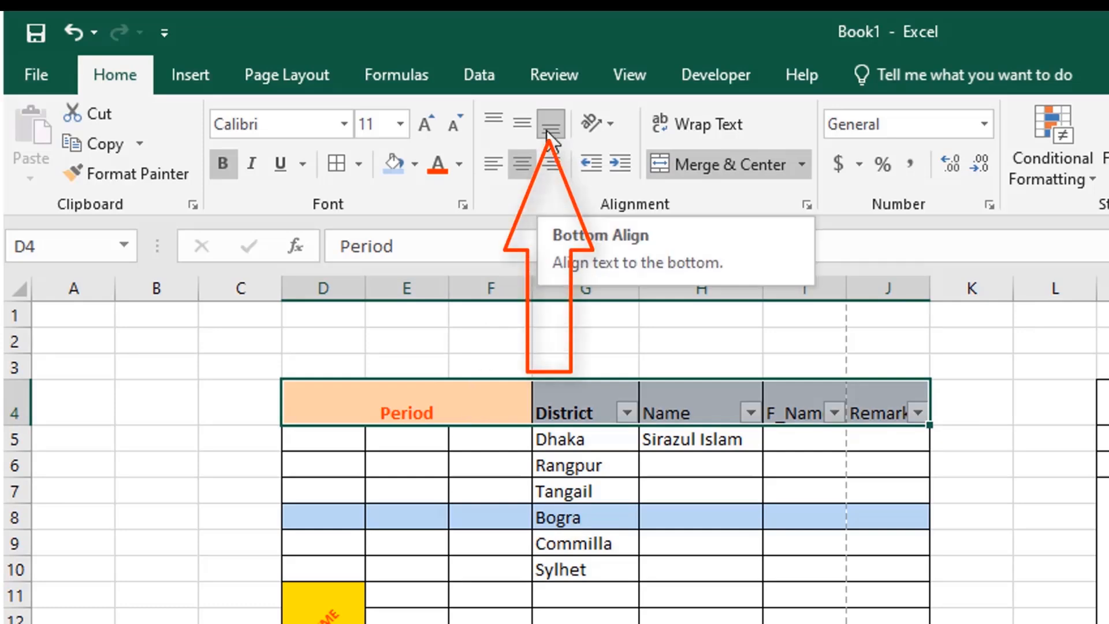
pyautogui.click(525, 122)
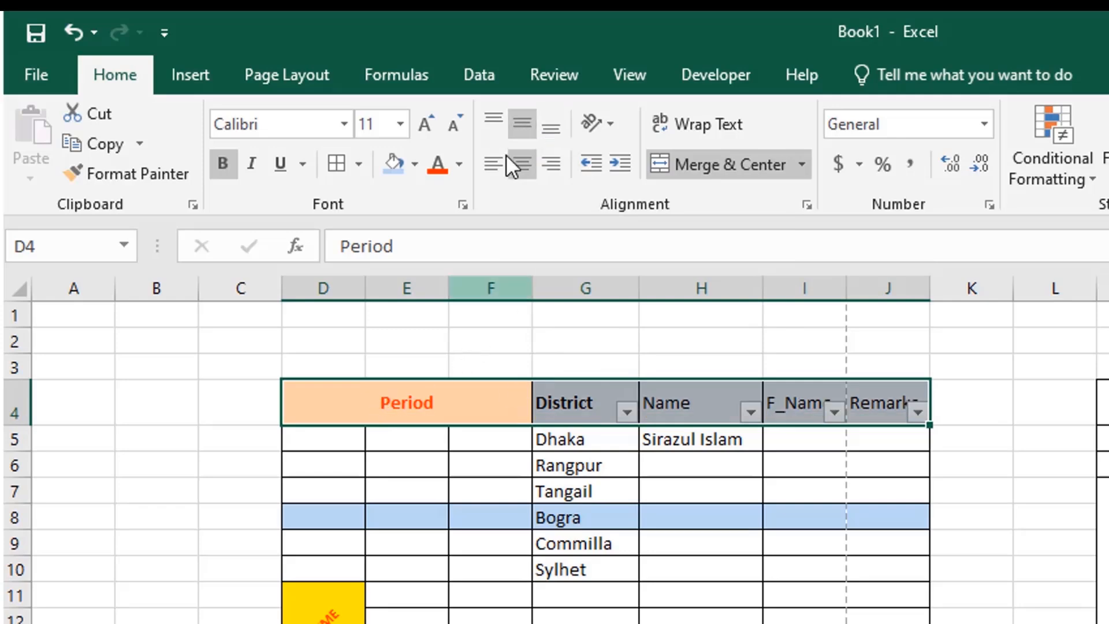
pyautogui.click(495, 126)
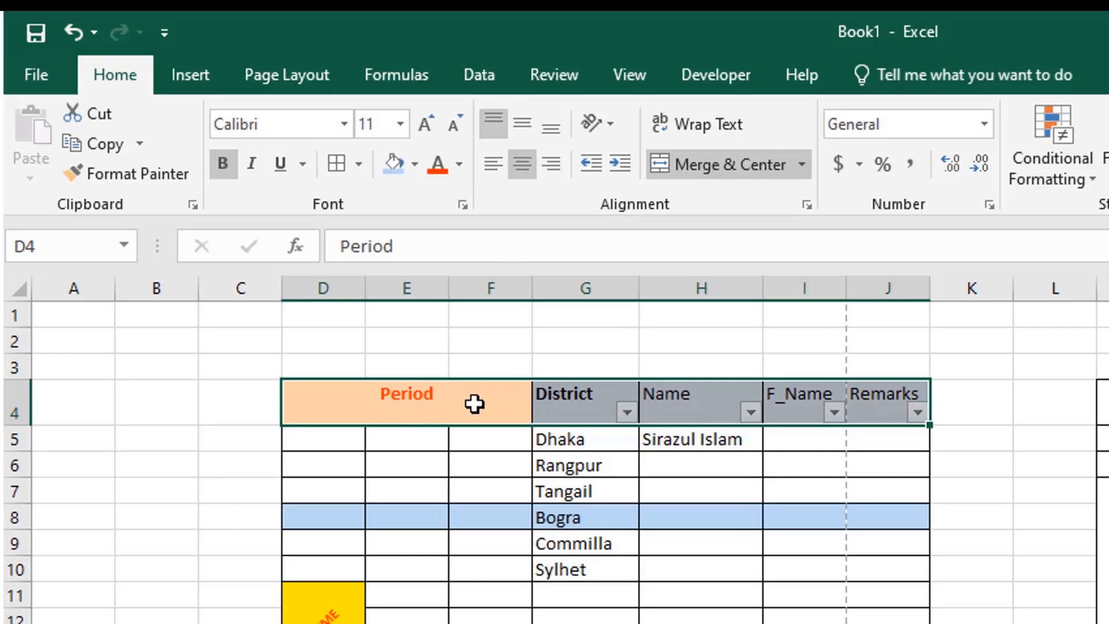
pyautogui.click(522, 123)
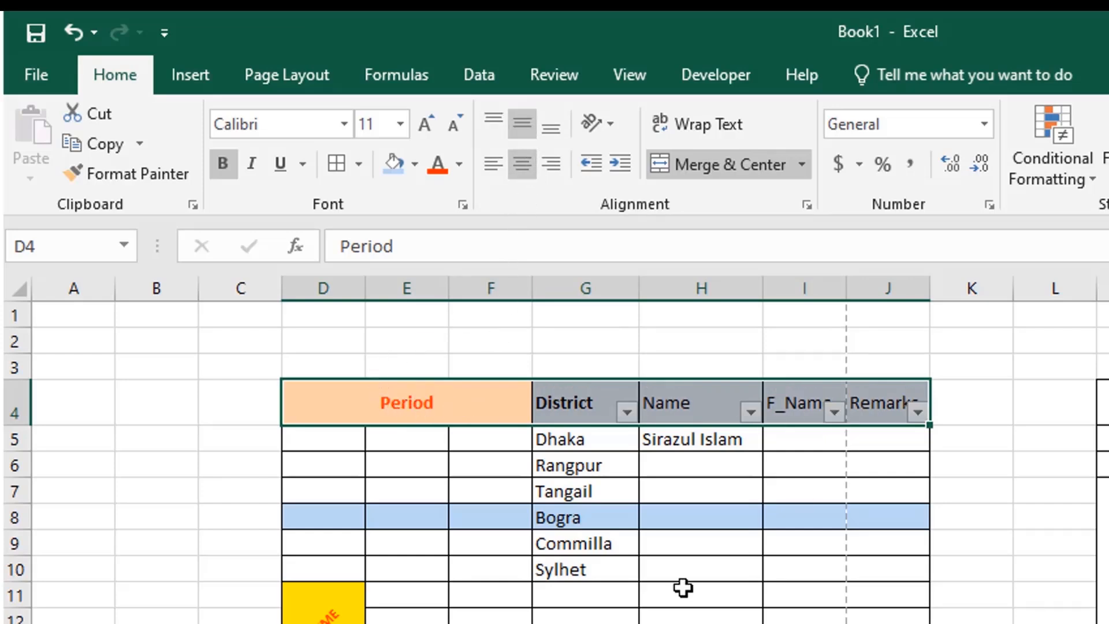
pyautogui.click(512, 577)
pyautogui.click(972, 623)
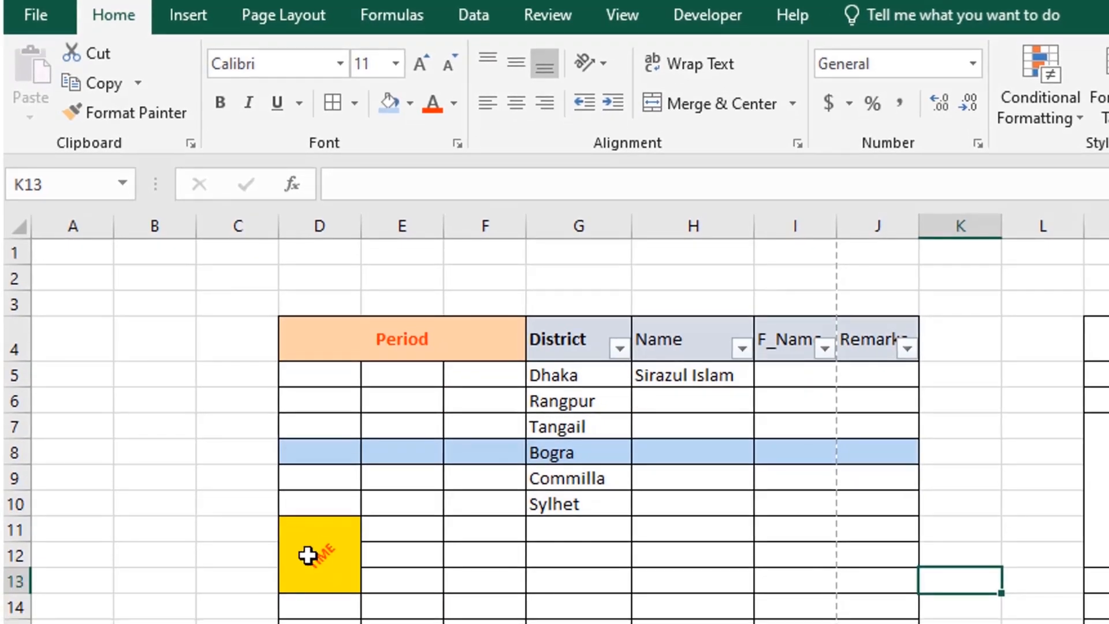
# Try Vertical Text orientation on the merged TIME cell D11, and return it to Angle Counterclockwise
pyautogui.click(311, 617)
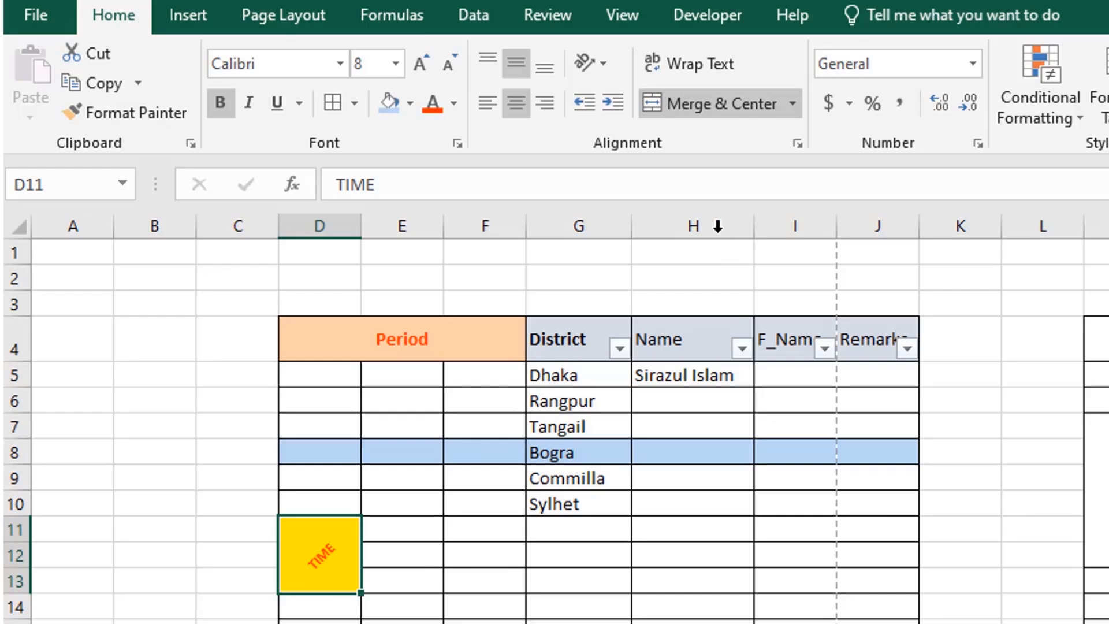
pyautogui.click(602, 62)
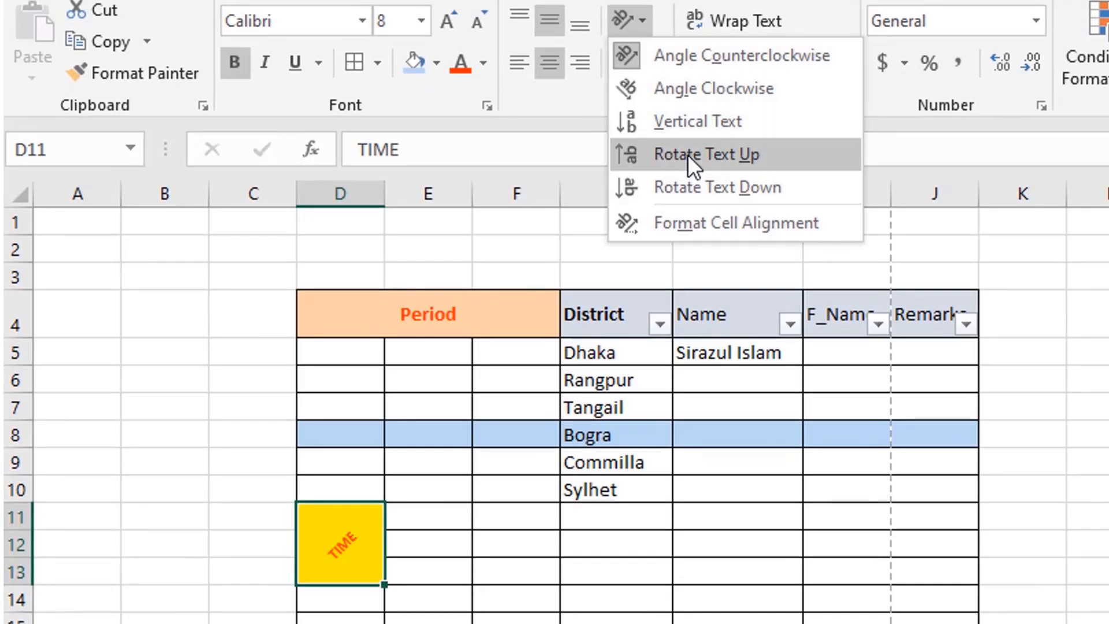
pyautogui.click(696, 118)
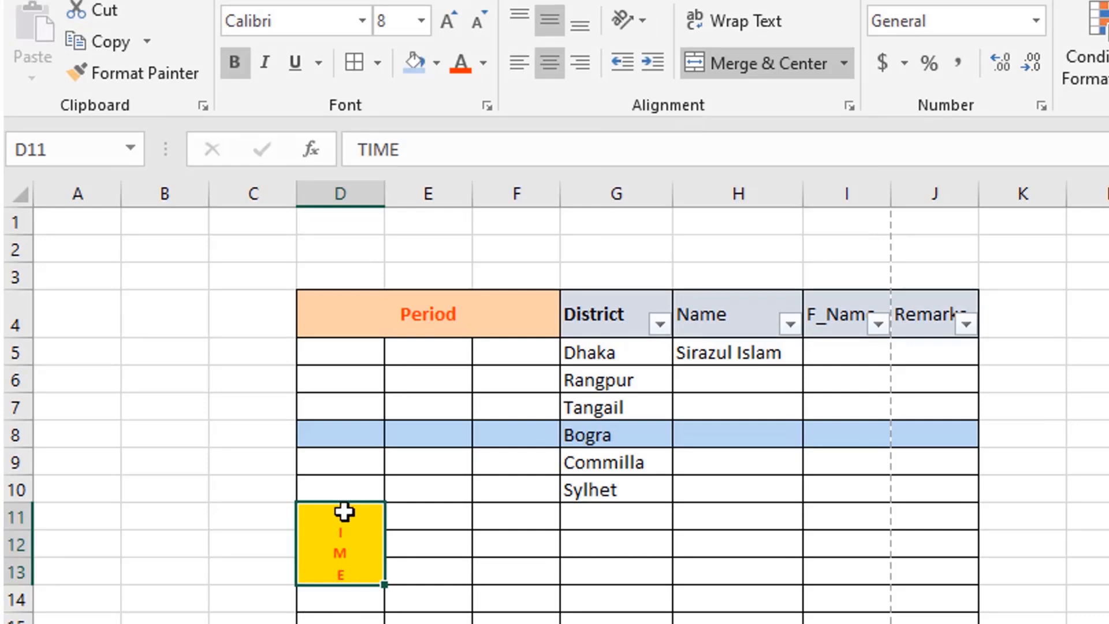
pyautogui.click(646, 22)
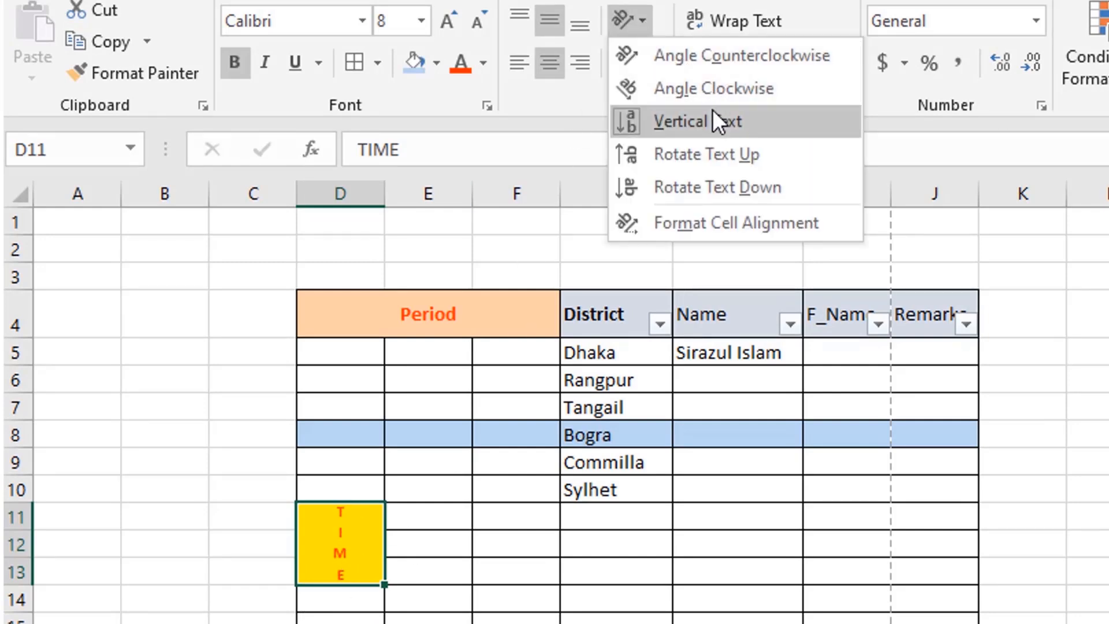
pyautogui.click(685, 55)
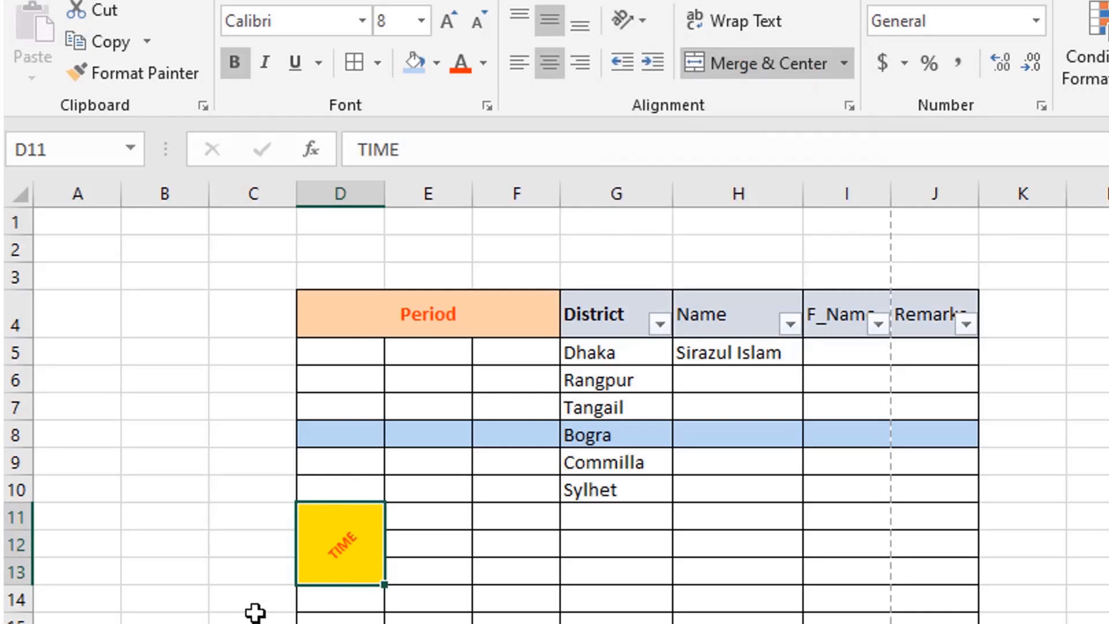
# Try Angle Clockwise and Rotate Text Down on the merged TIME cell, and finish with Rotate Text Up
pyautogui.click(645, 19)
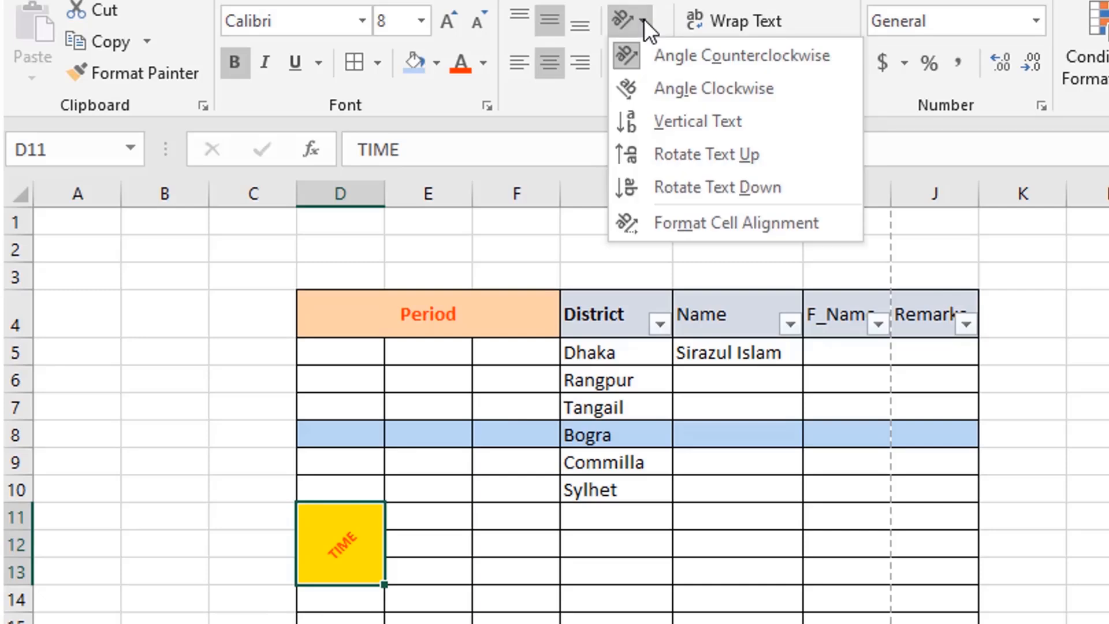
pyautogui.click(688, 90)
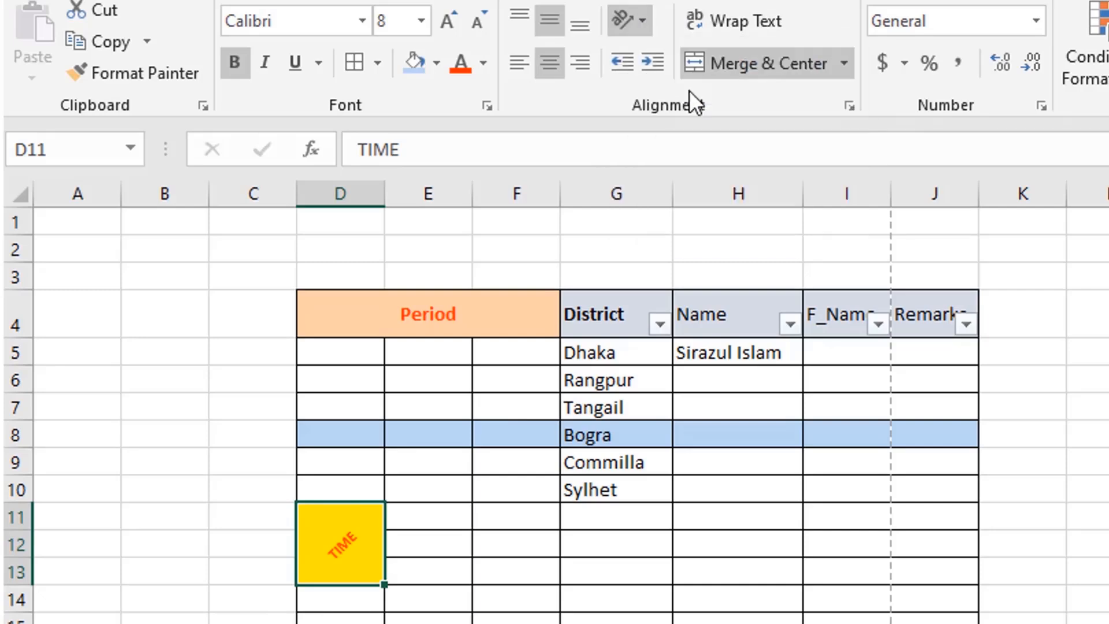
pyautogui.click(644, 20)
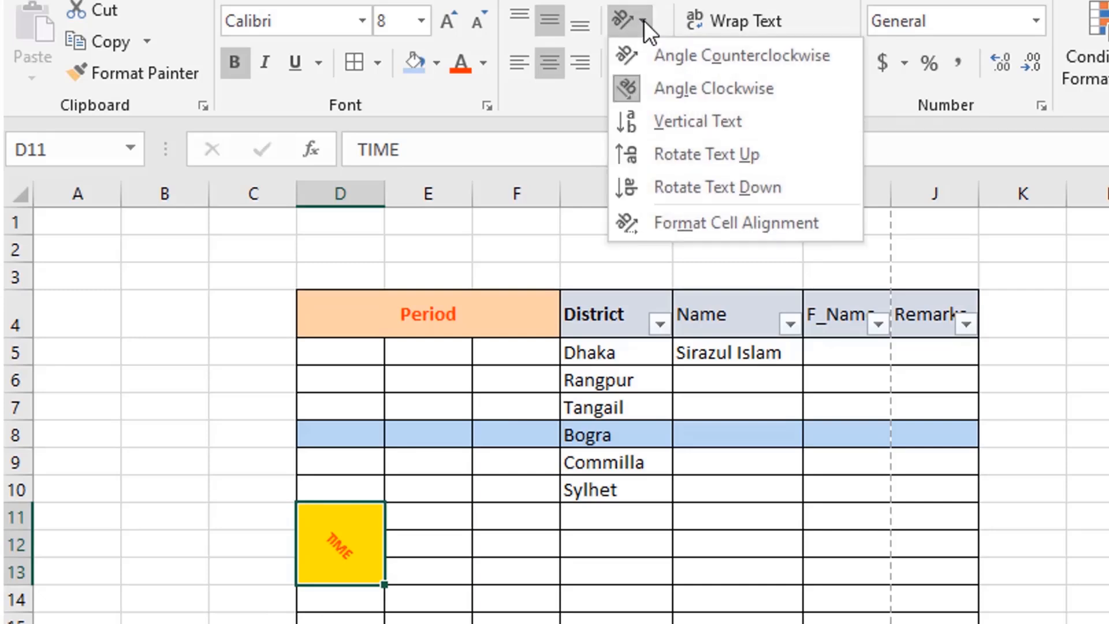
pyautogui.click(684, 187)
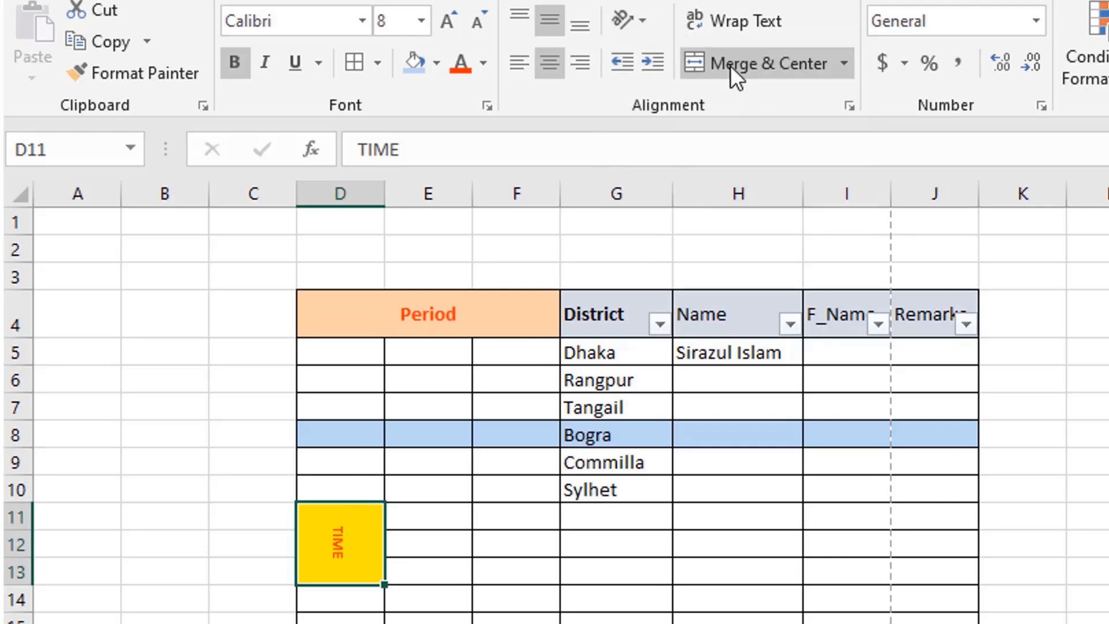
pyautogui.click(1049, 497)
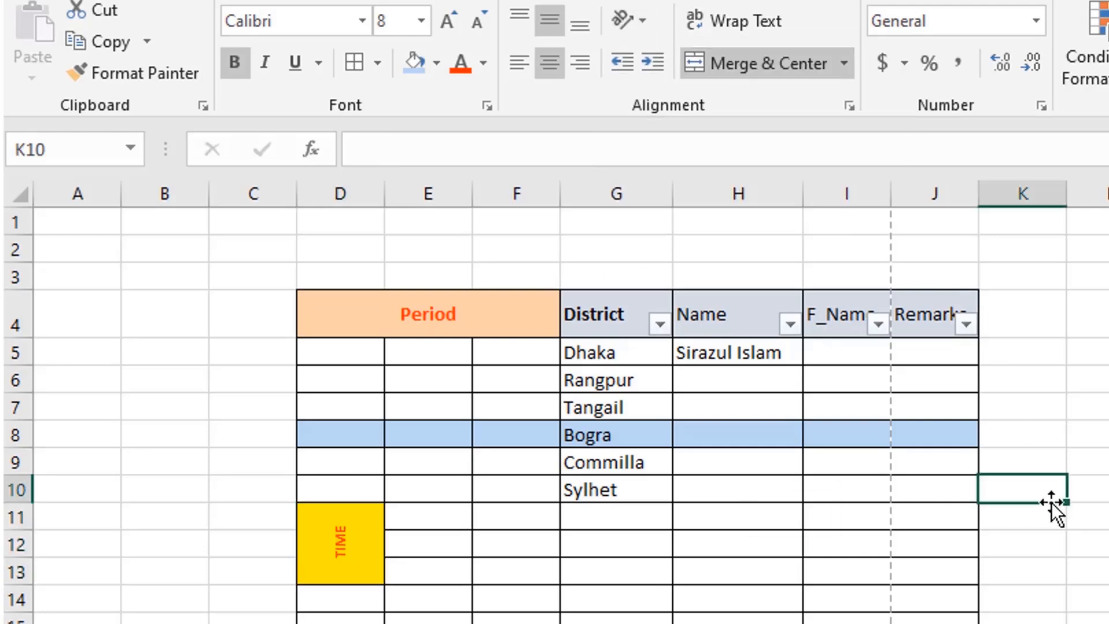
# Filter the District column of the first table to show only Dhaka
pyautogui.click(616, 320)
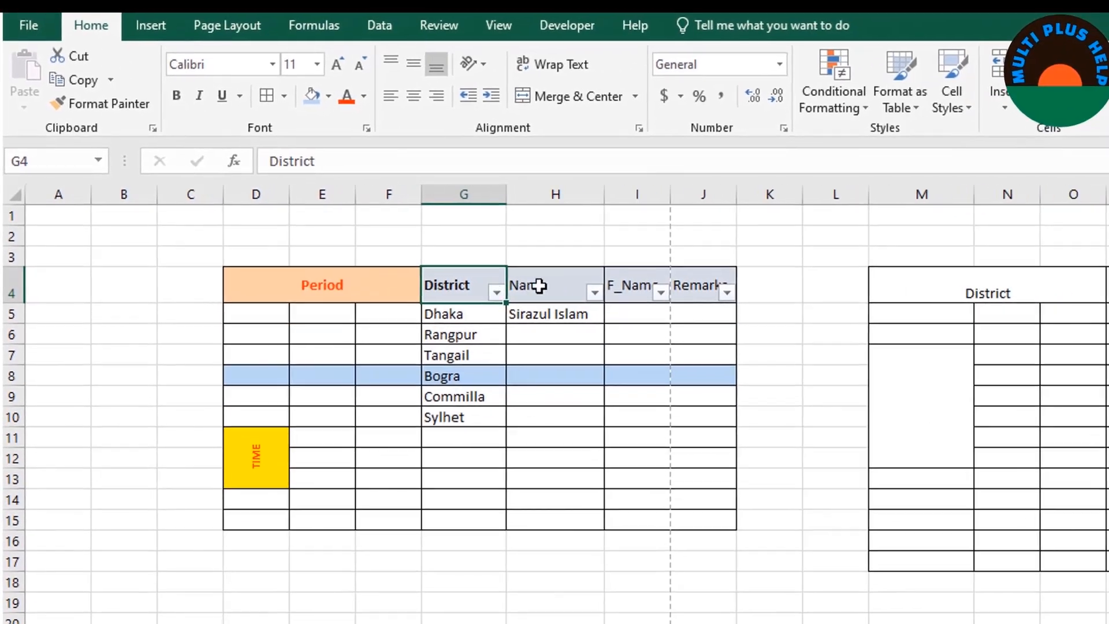
pyautogui.moveTo(462, 285); pyautogui.dragTo(706, 287)
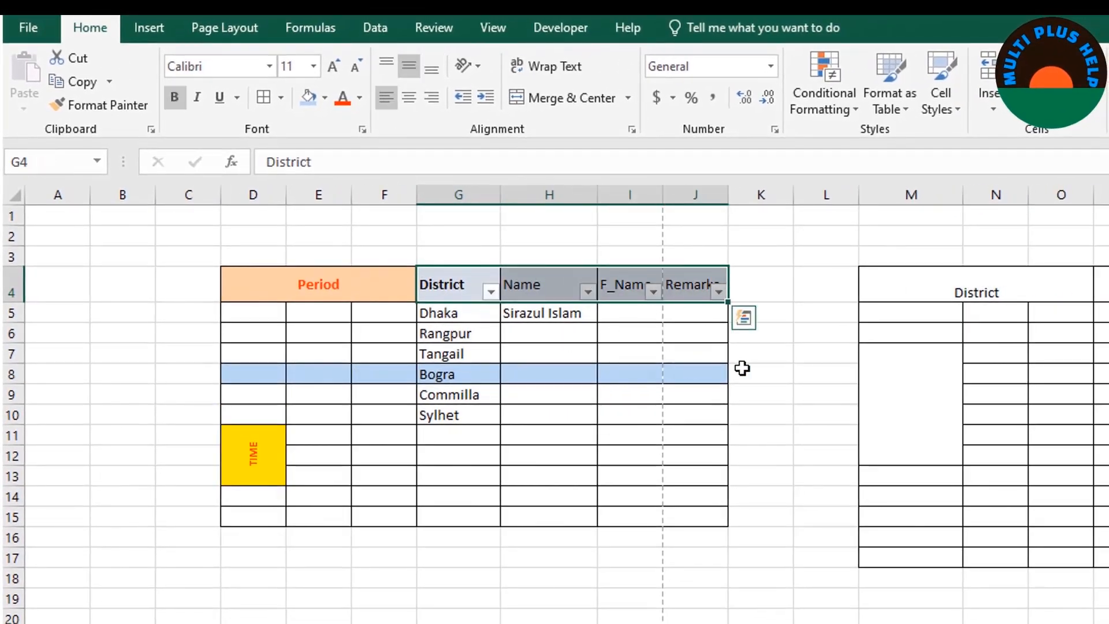
pyautogui.click(807, 357)
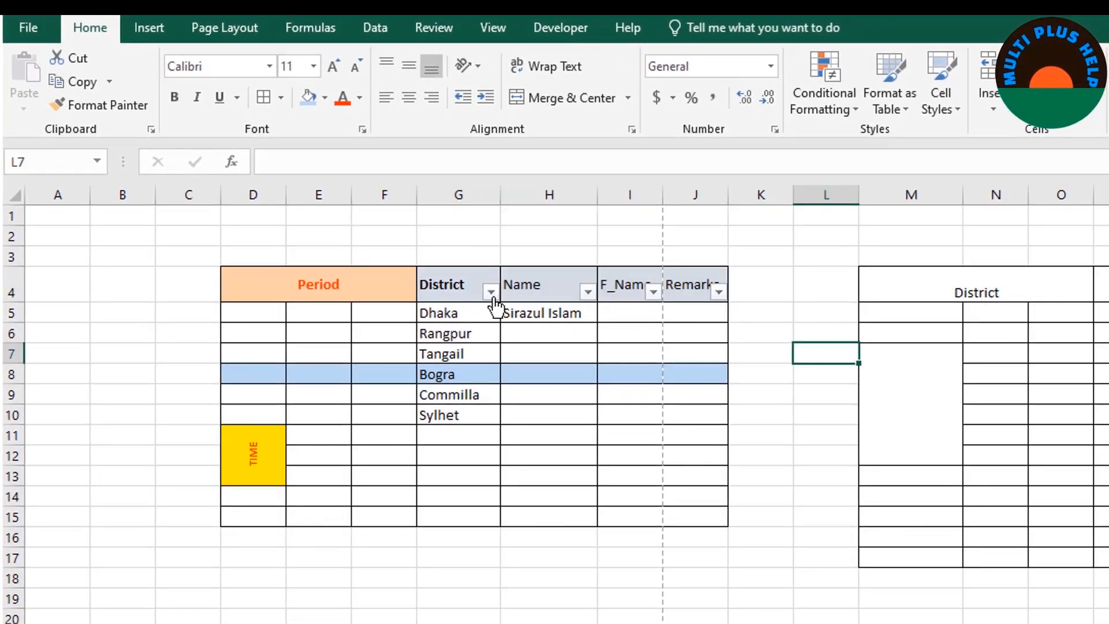
pyautogui.click(492, 294)
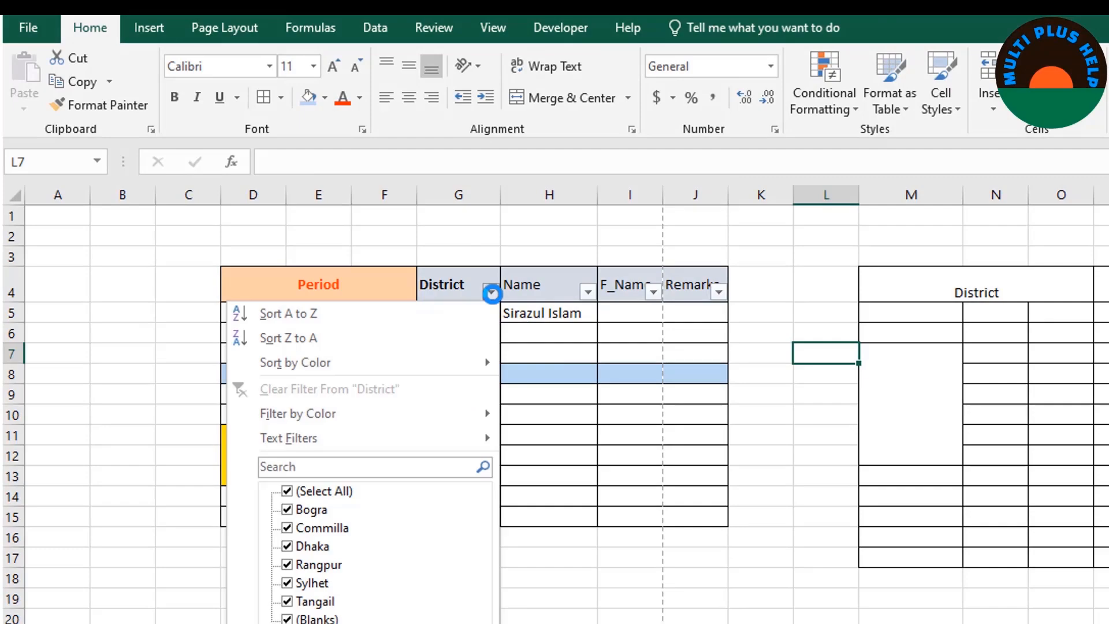
pyautogui.click(288, 493)
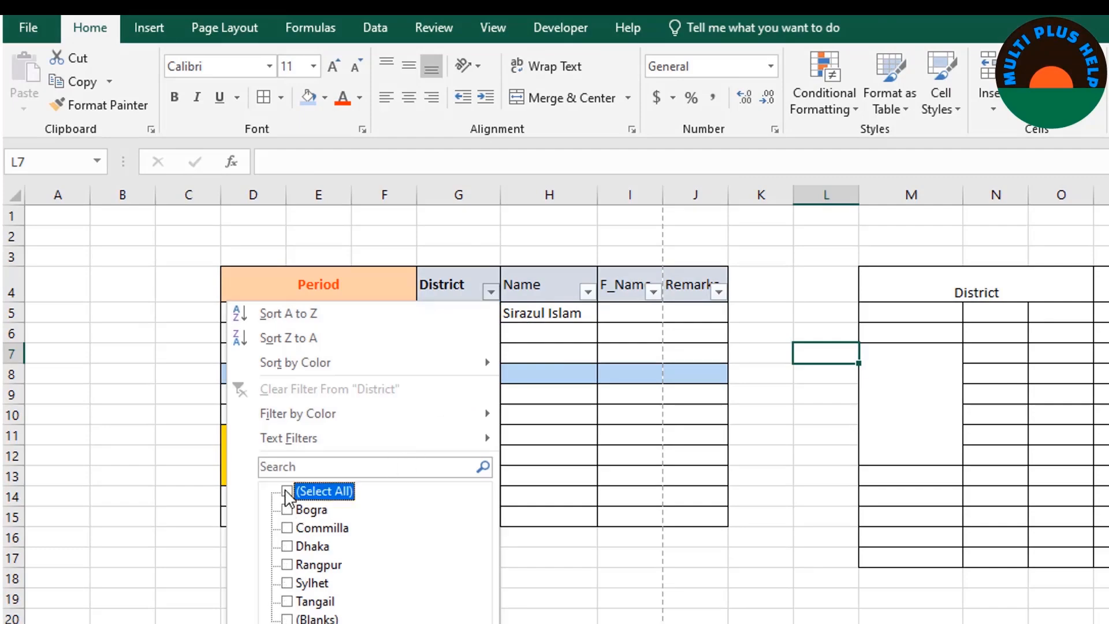
pyautogui.click(288, 546)
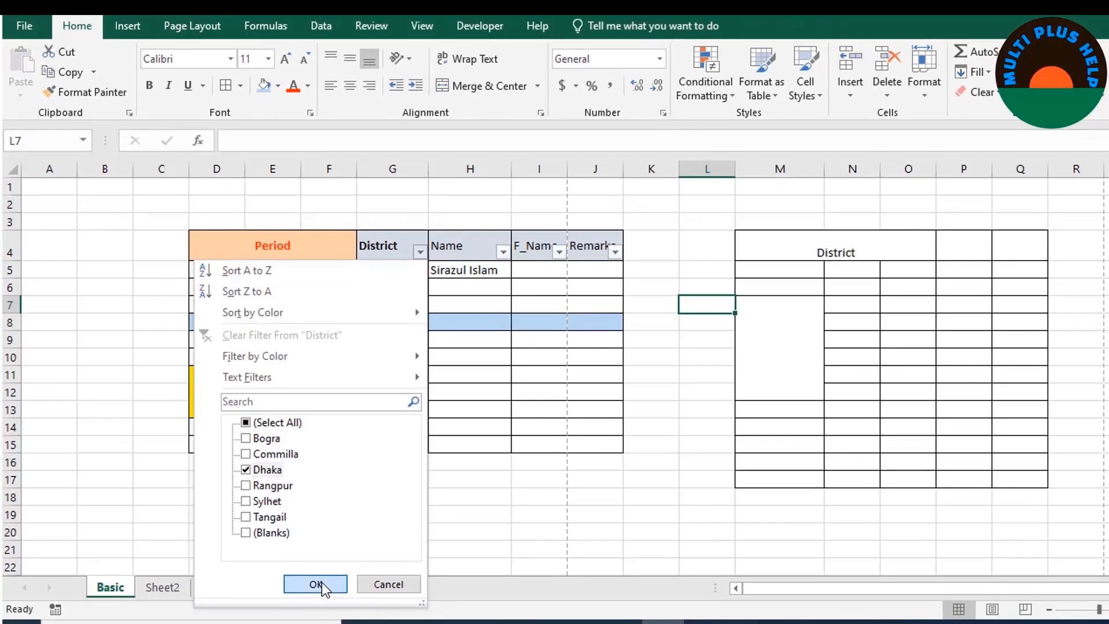
pyautogui.click(315, 584)
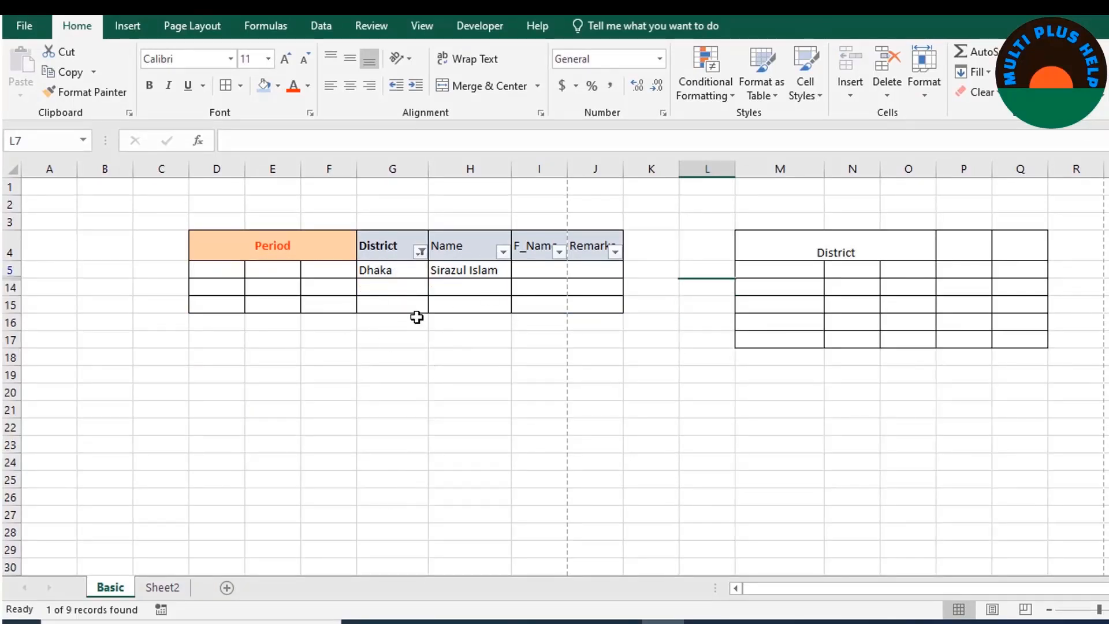
# Reselect all values in the District column's filter so every row is included again
pyautogui.click(420, 252)
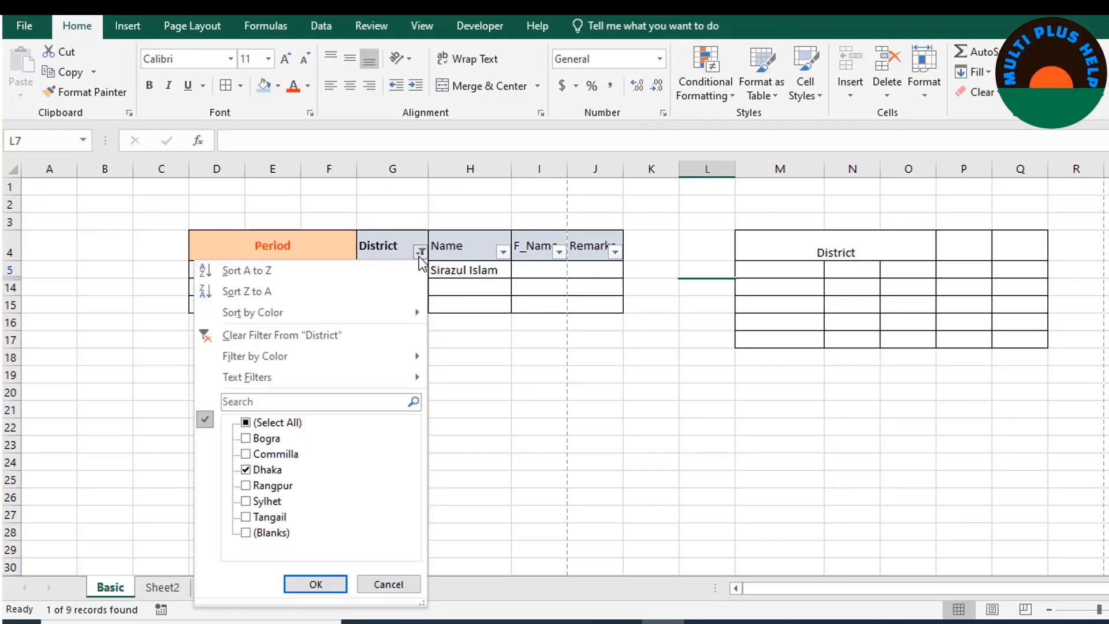
pyautogui.click(248, 427)
pyautogui.click(307, 584)
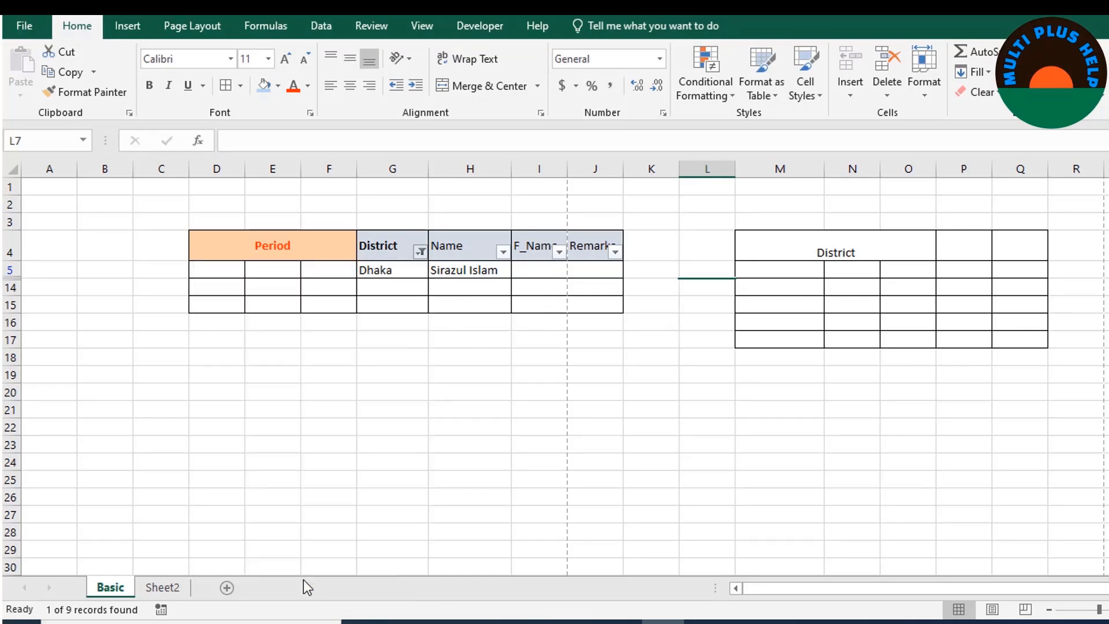
pyautogui.click(648, 399)
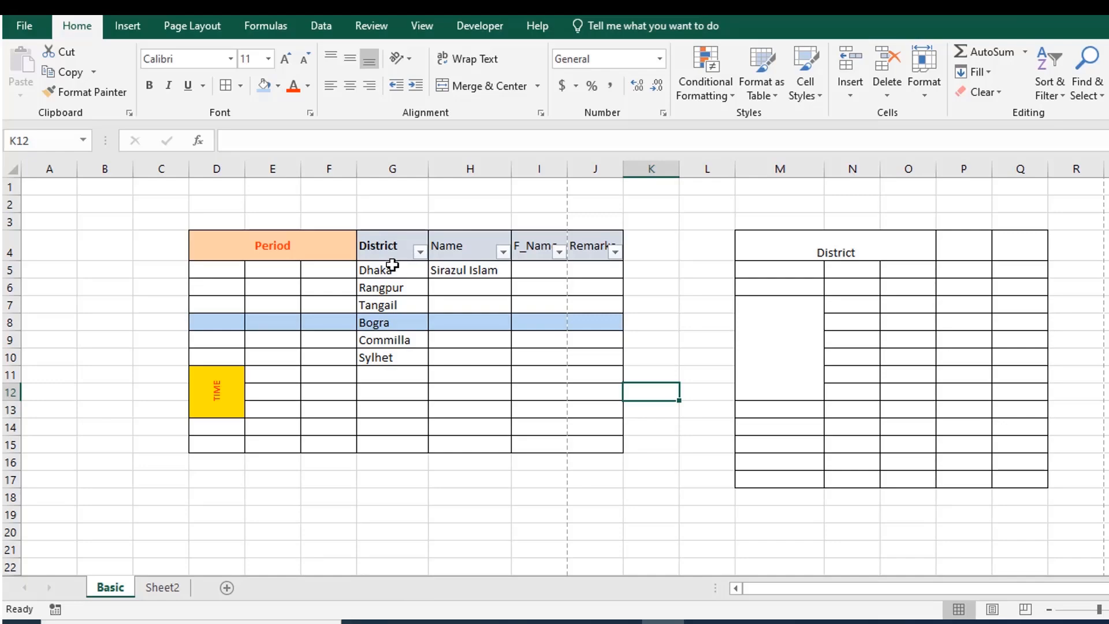
# Remove the filter from the header cells G4:J4, District through Remarks
pyautogui.moveTo(379, 260); pyautogui.dragTo(605, 255)
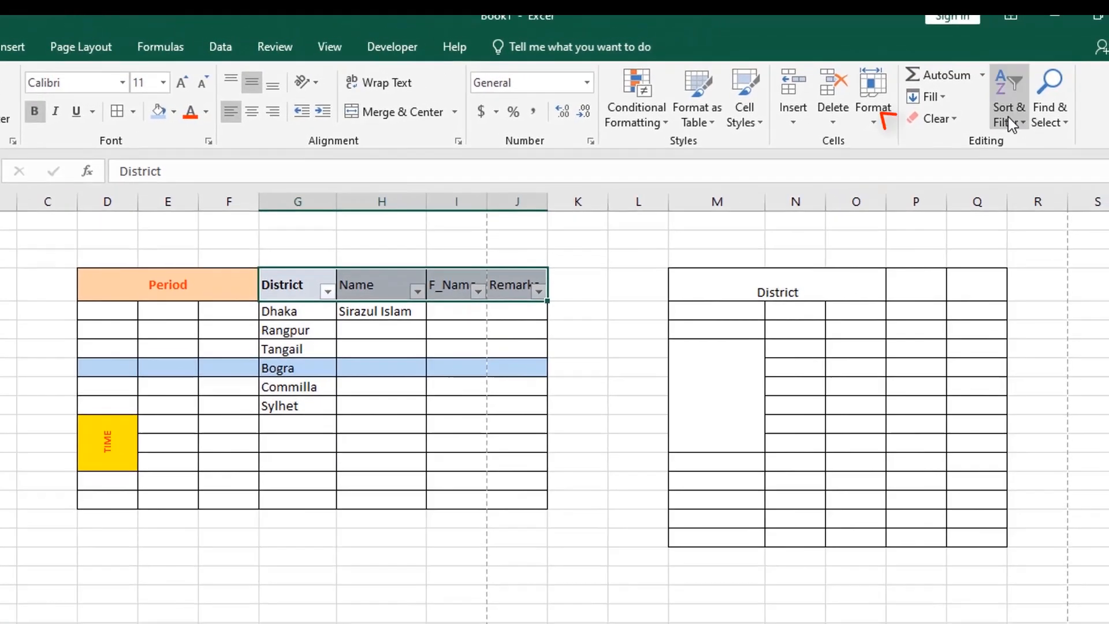
pyautogui.click(1049, 91)
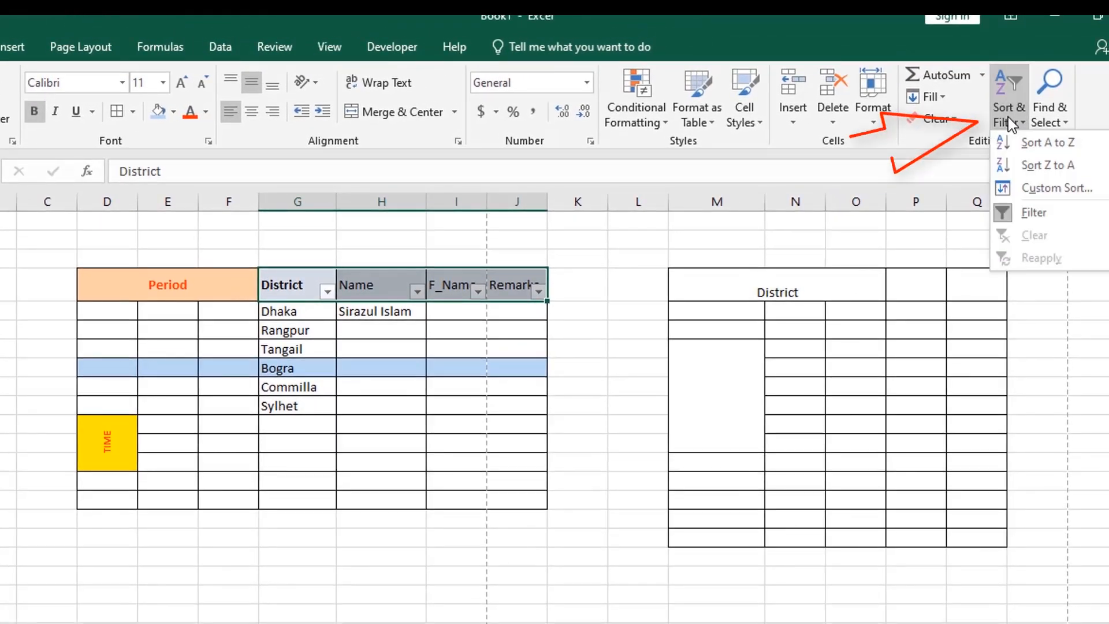
pyautogui.click(1039, 213)
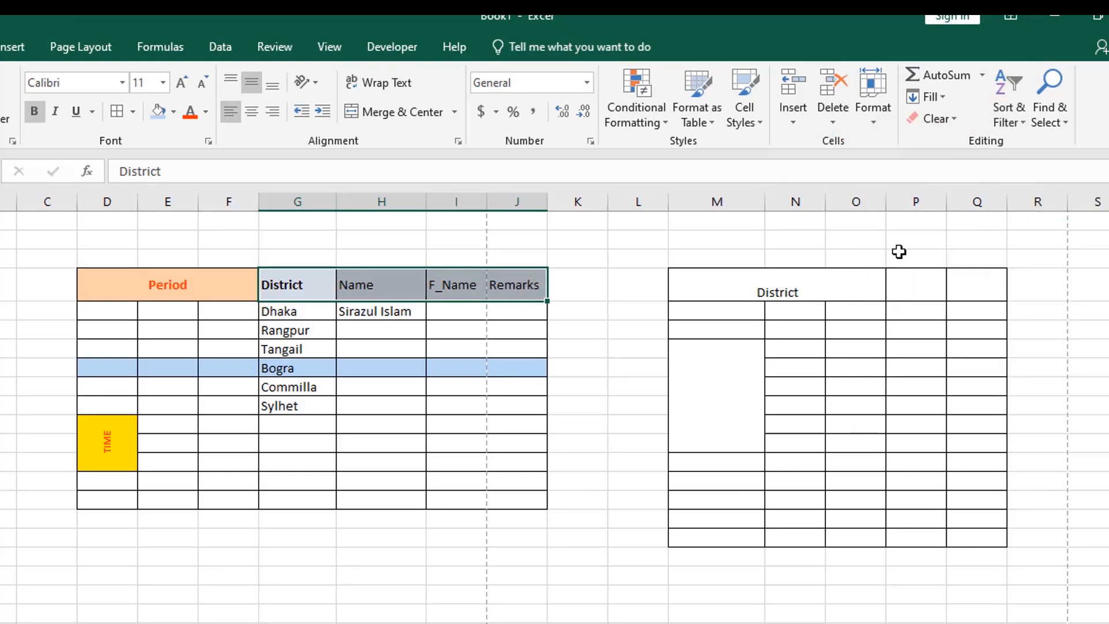
pyautogui.click(602, 327)
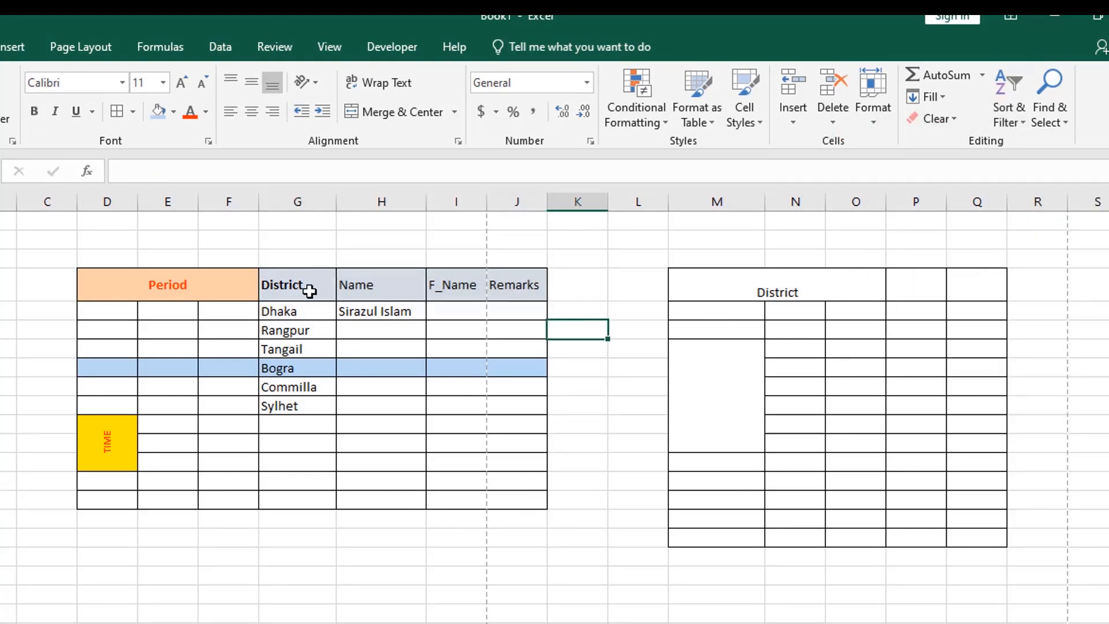
# Apply a filter to the header cells G4:J4, District through Remarks
pyautogui.moveTo(303, 288); pyautogui.dragTo(517, 293)
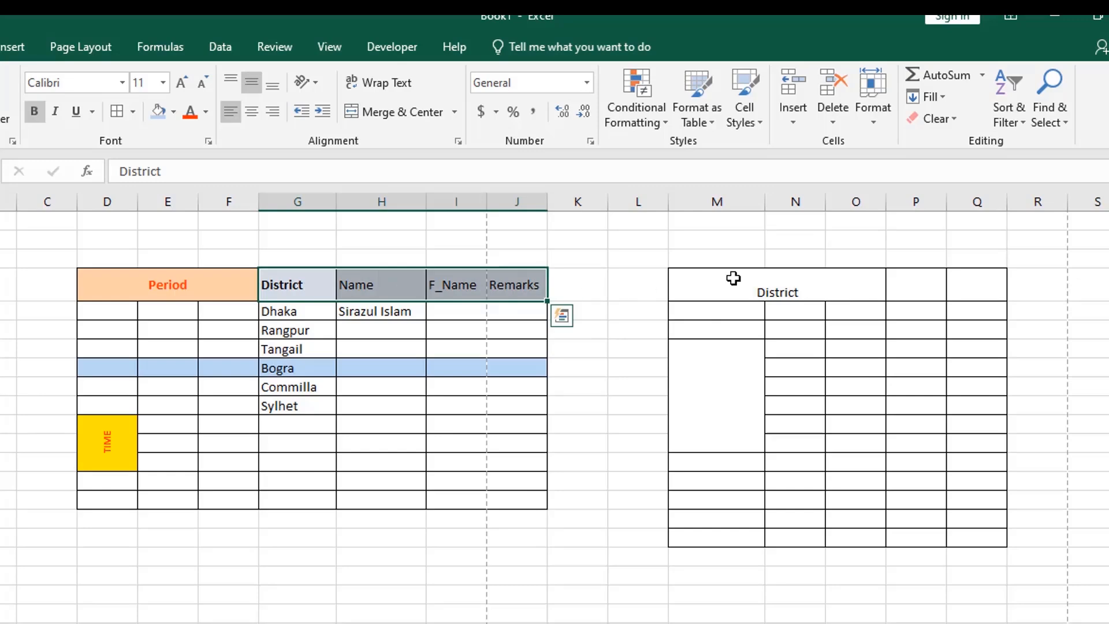
pyautogui.click(1010, 113)
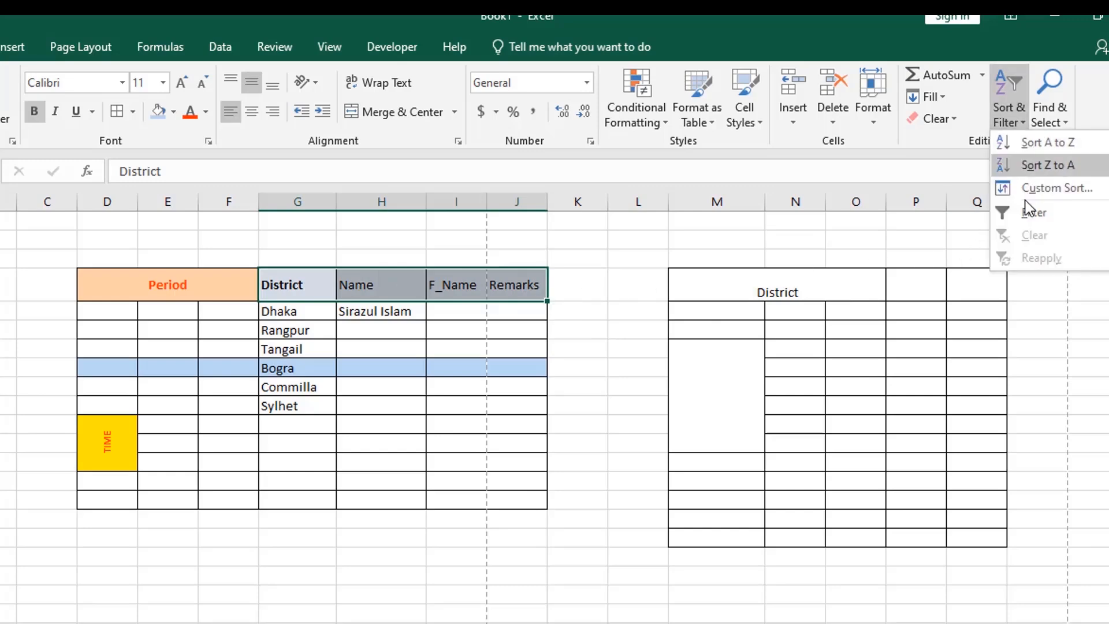
pyautogui.click(1028, 216)
pyautogui.click(570, 353)
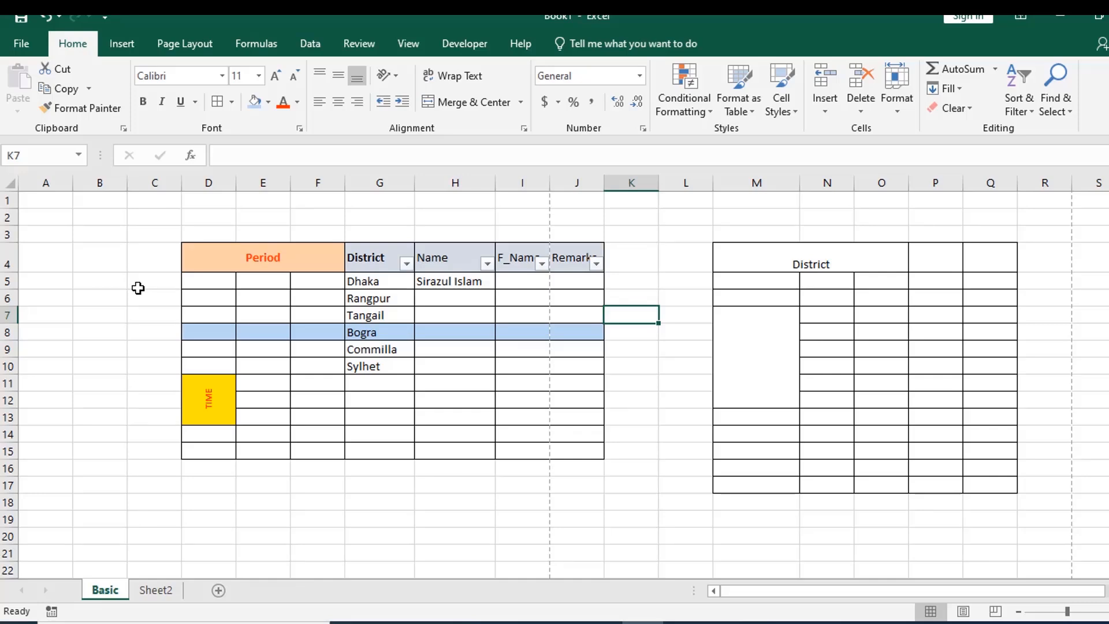
# View the print preview of the Basic sheet and return to the worksheet
pyautogui.click(26, 41)
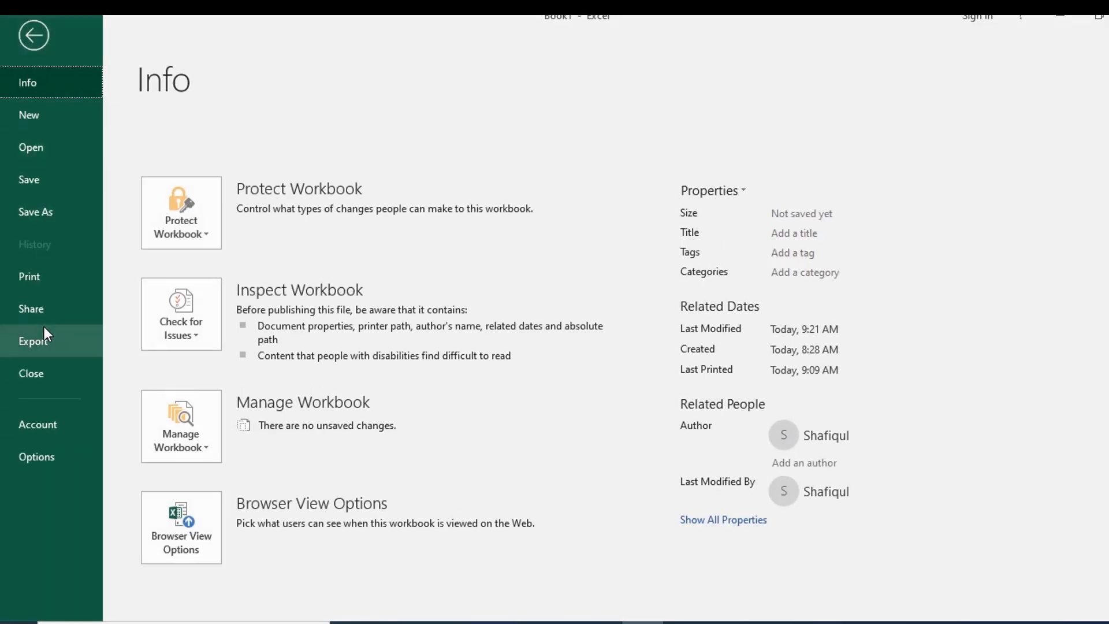
pyautogui.click(29, 278)
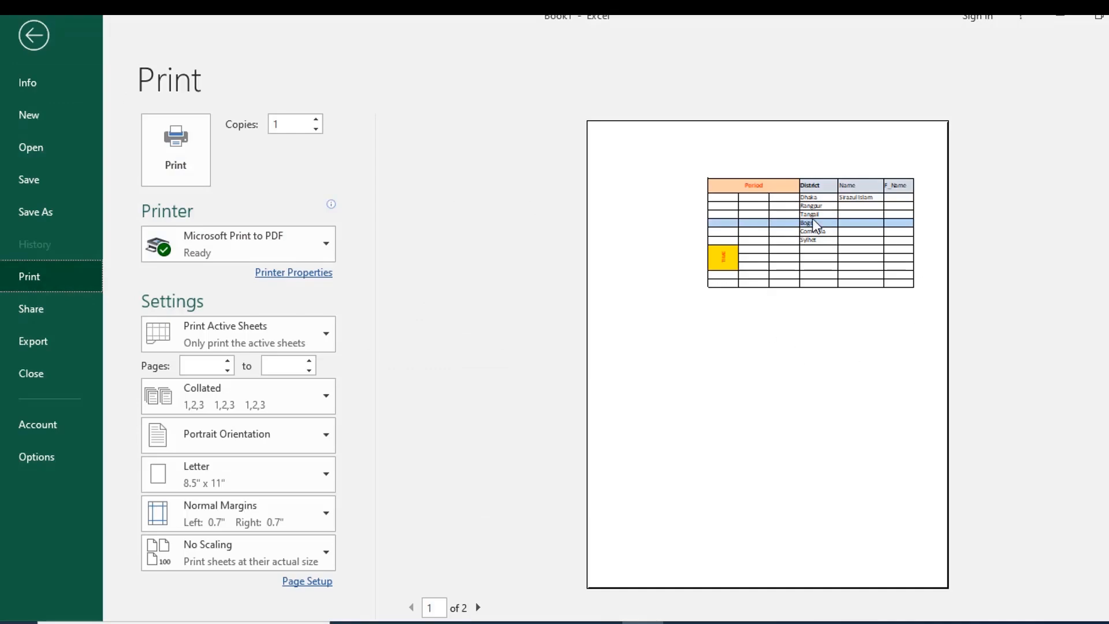
pyautogui.click(33, 40)
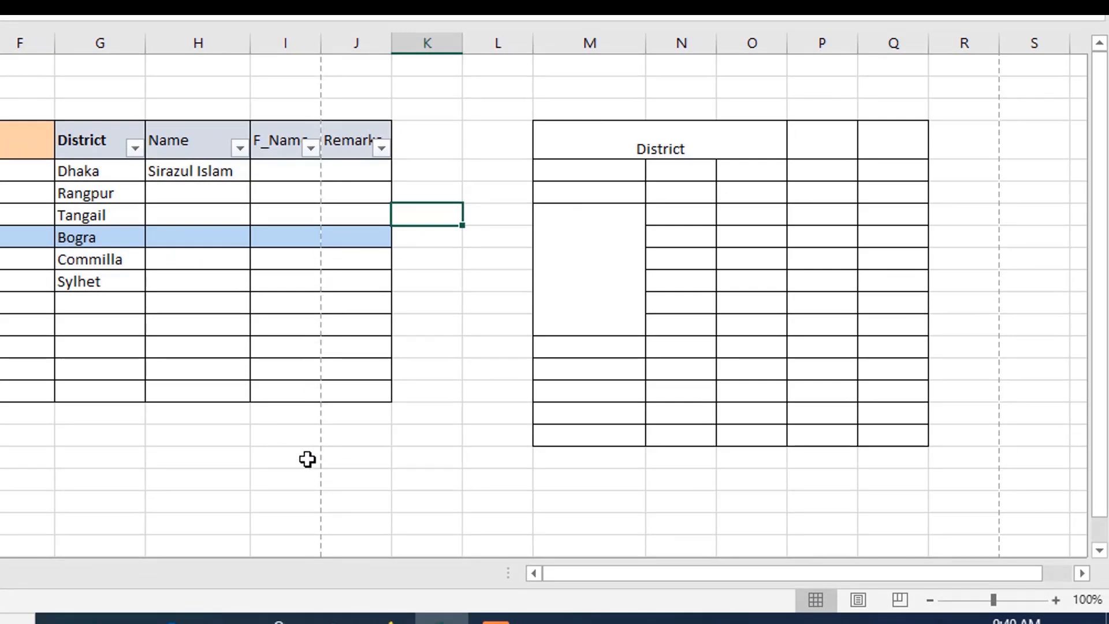
# Examine the first printed page's extent along the dashed page-break lines, using the cells up to I46 as the reference
pyautogui.scroll(-8, 308, 459)
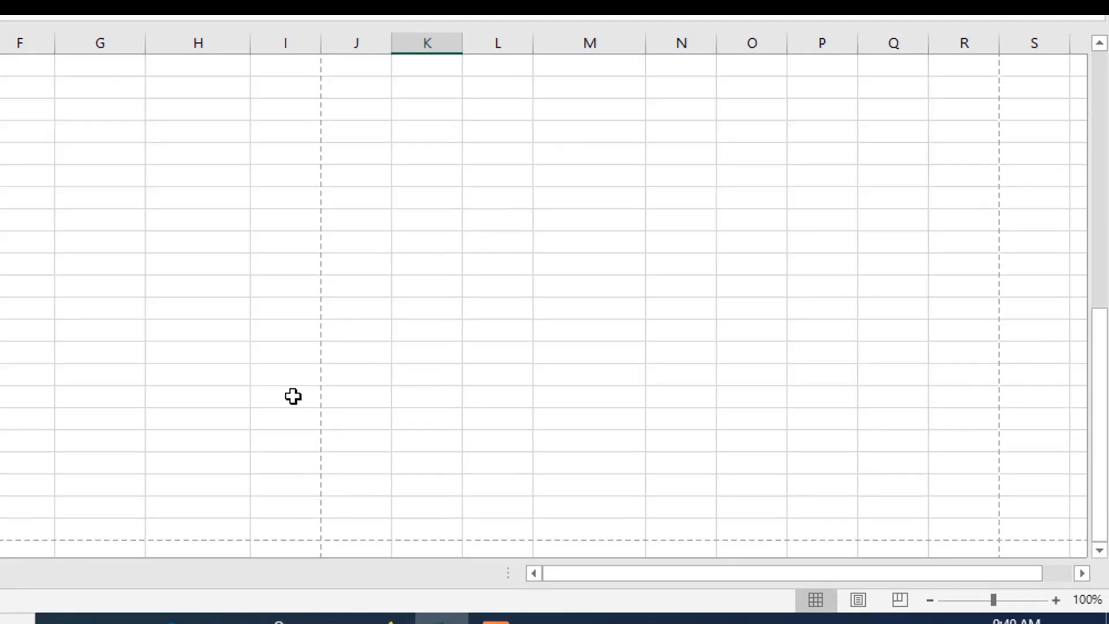
pyautogui.scroll(-3, 293, 396)
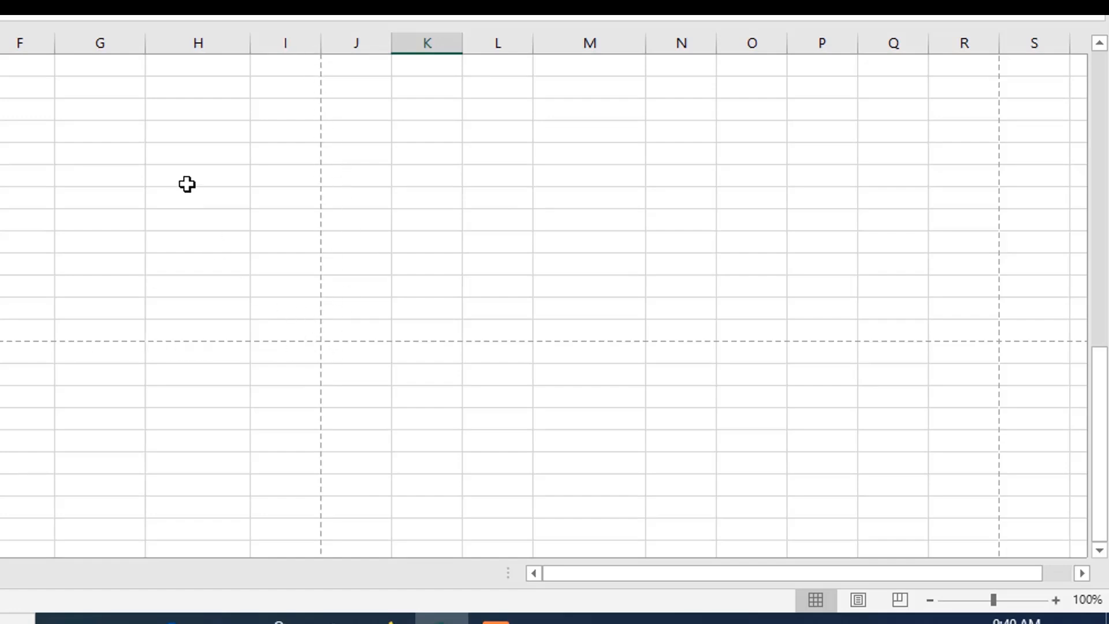
pyautogui.click(294, 331)
pyautogui.moveTo(232, 305); pyautogui.dragTo(3, 58)
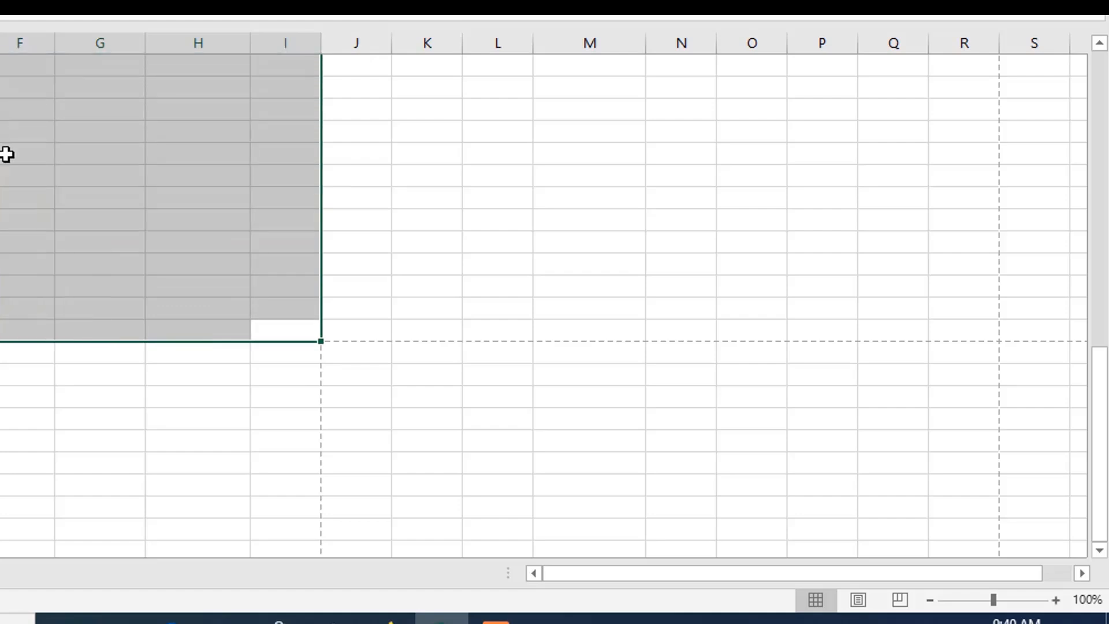
pyautogui.scroll(7, 70, 173)
pyautogui.scroll(-2, 74, 218)
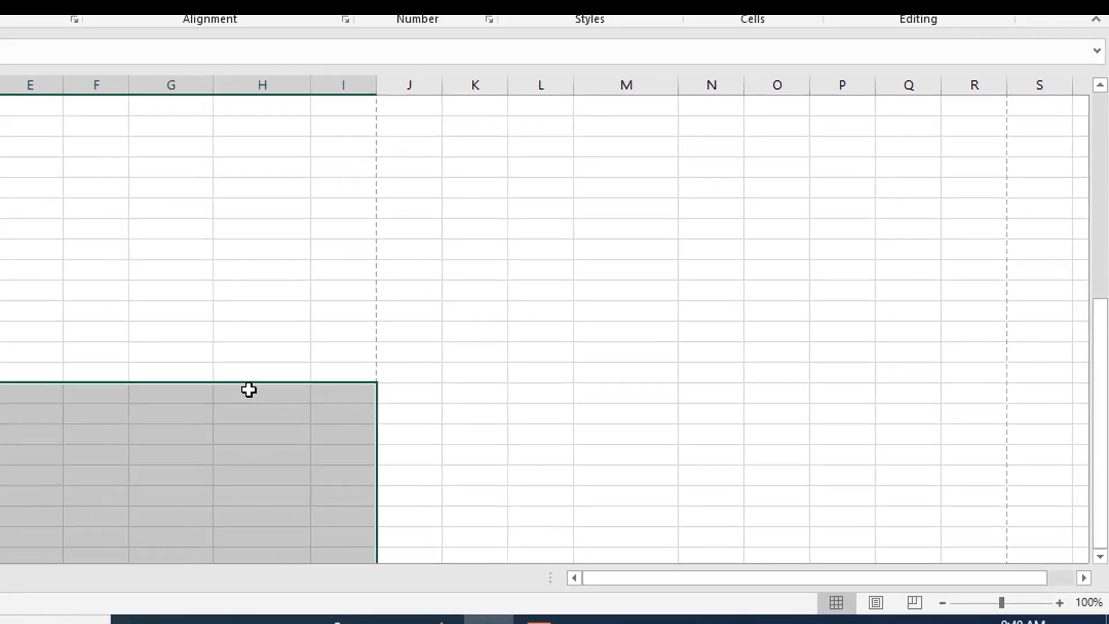
pyautogui.scroll(-3, 184, 372)
pyautogui.click(299, 462)
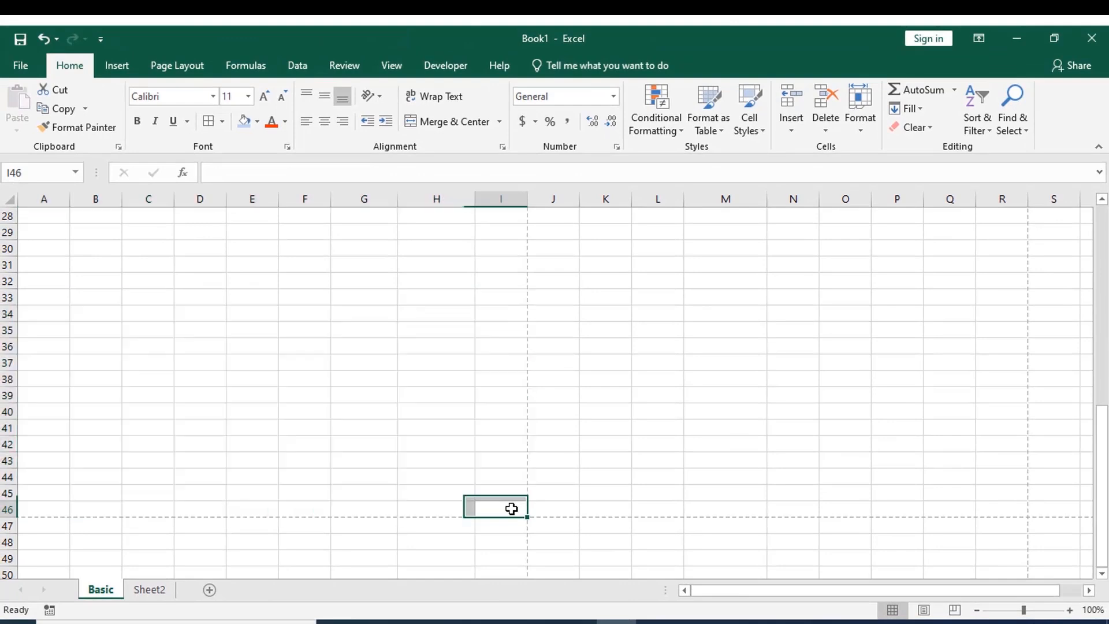
# Highlight the range A1:I46 to review the area covered by the first printed page, then clear the selection
pyautogui.moveTo(512, 509); pyautogui.dragTo(25, 139)
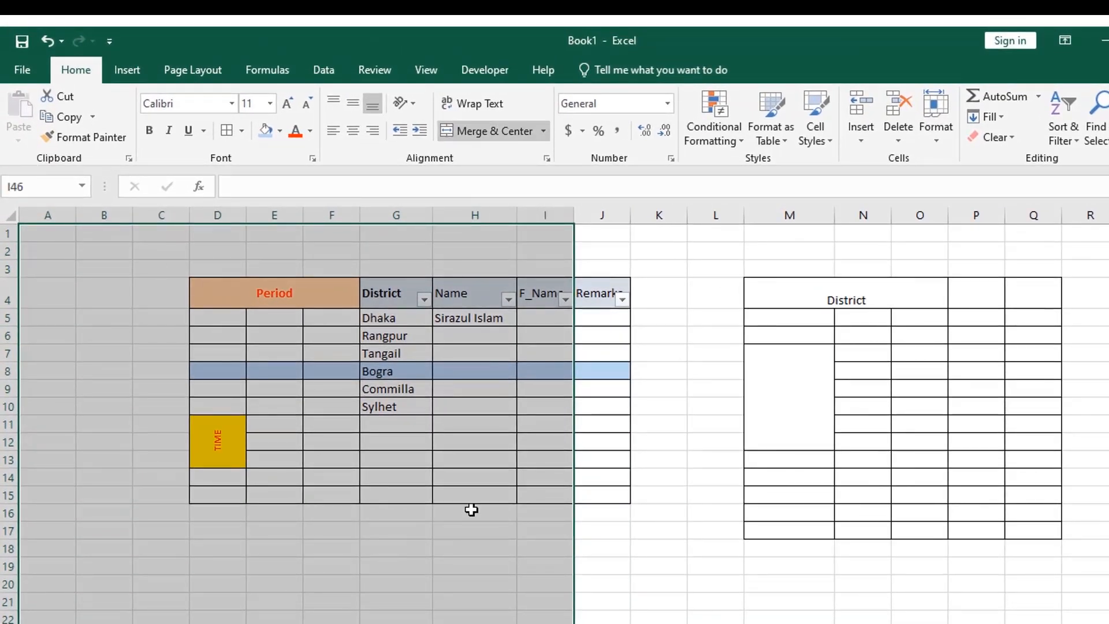
pyautogui.scroll(-10, 472, 509)
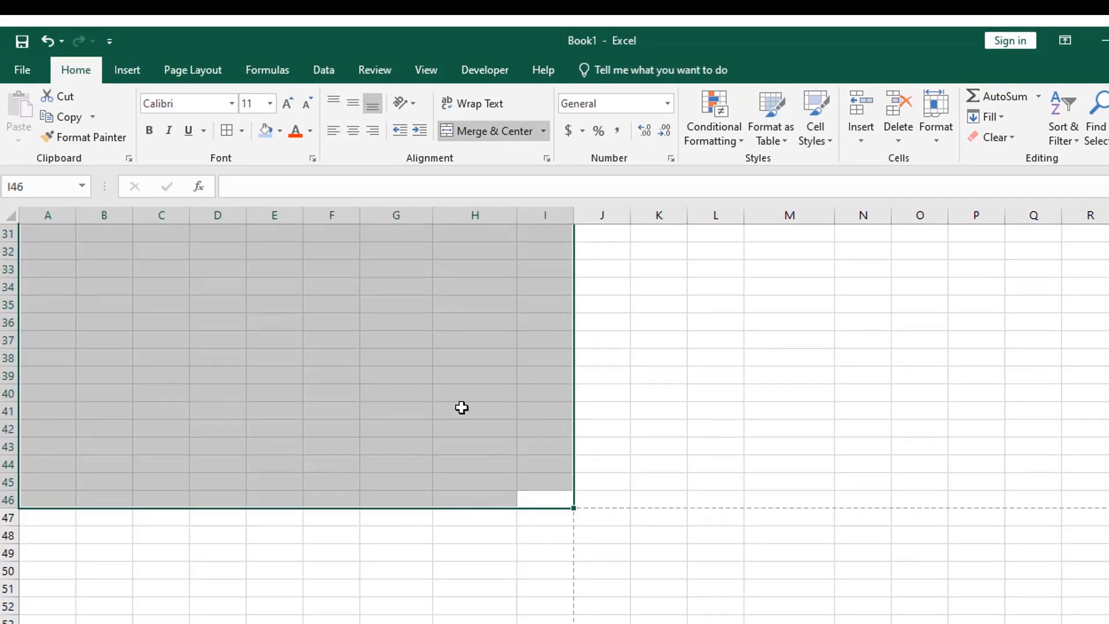
pyautogui.scroll(10, 459, 407)
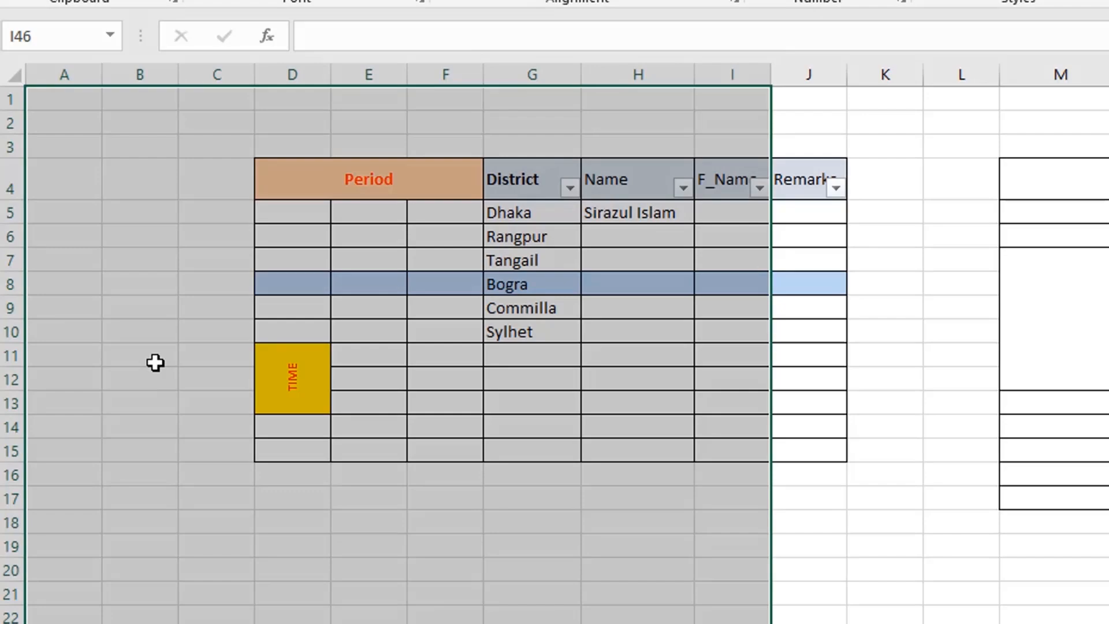
pyautogui.click(155, 363)
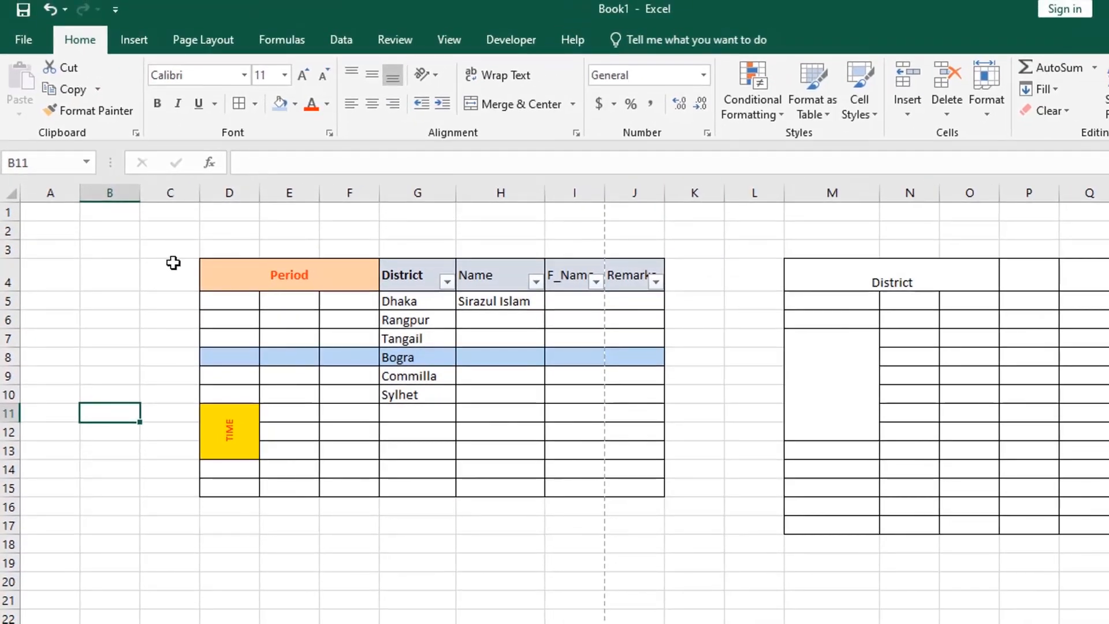
# Review the preset page margins and the custom margin settings of the Basic sheet without changing them
pyautogui.click(203, 40)
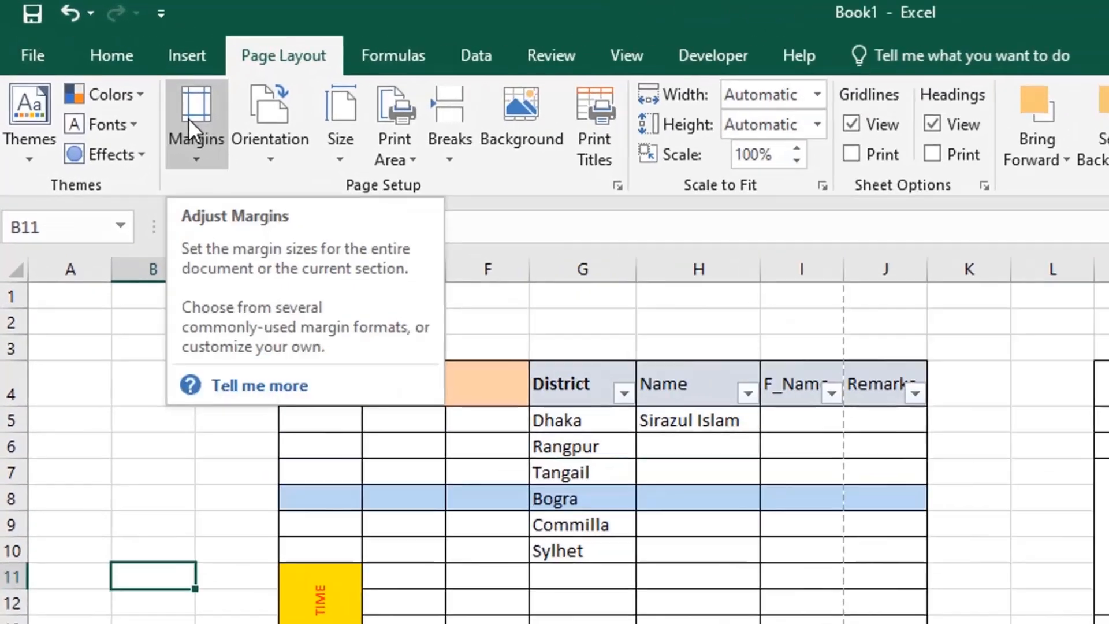
pyautogui.click(138, 91)
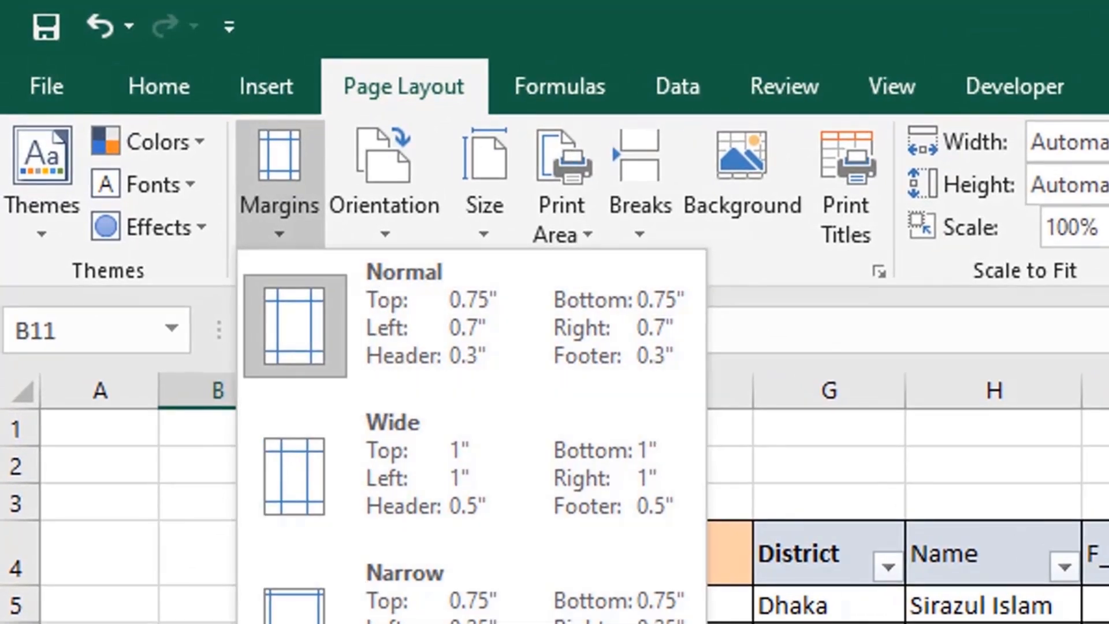
pyautogui.click(404, 623)
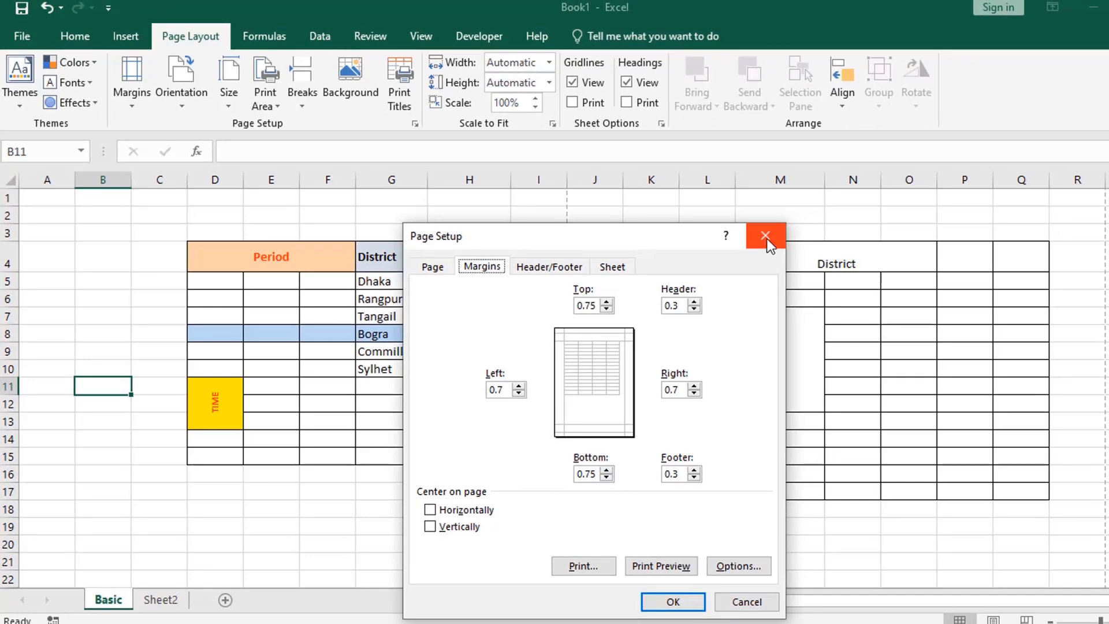
pyautogui.click(767, 238)
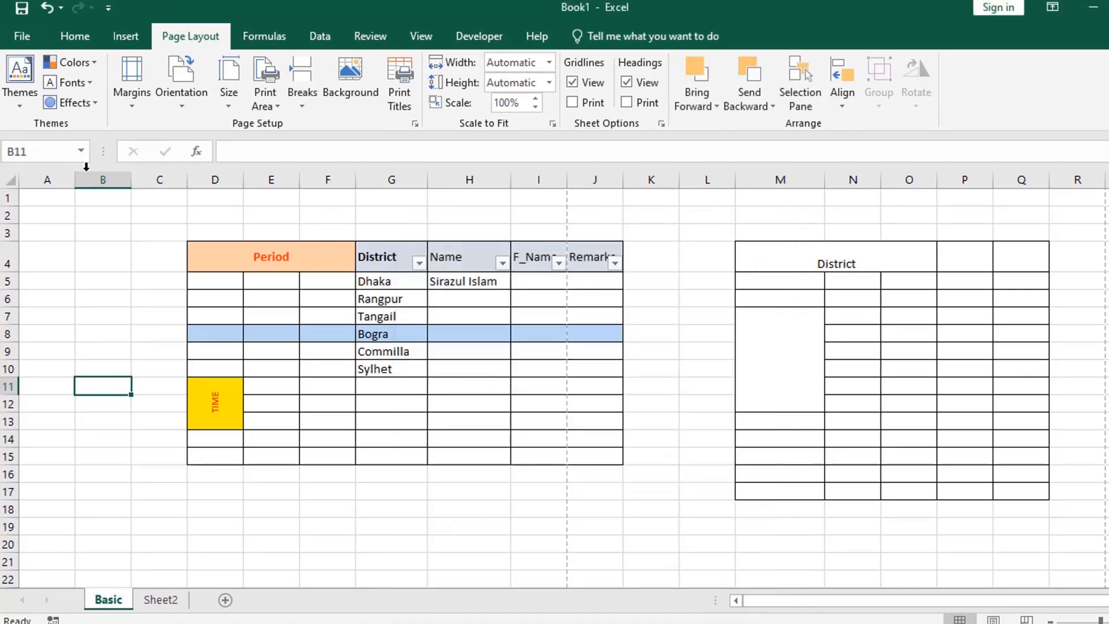
# Review the available page orientations and paper sizes without changing either setting
pyautogui.click(182, 74)
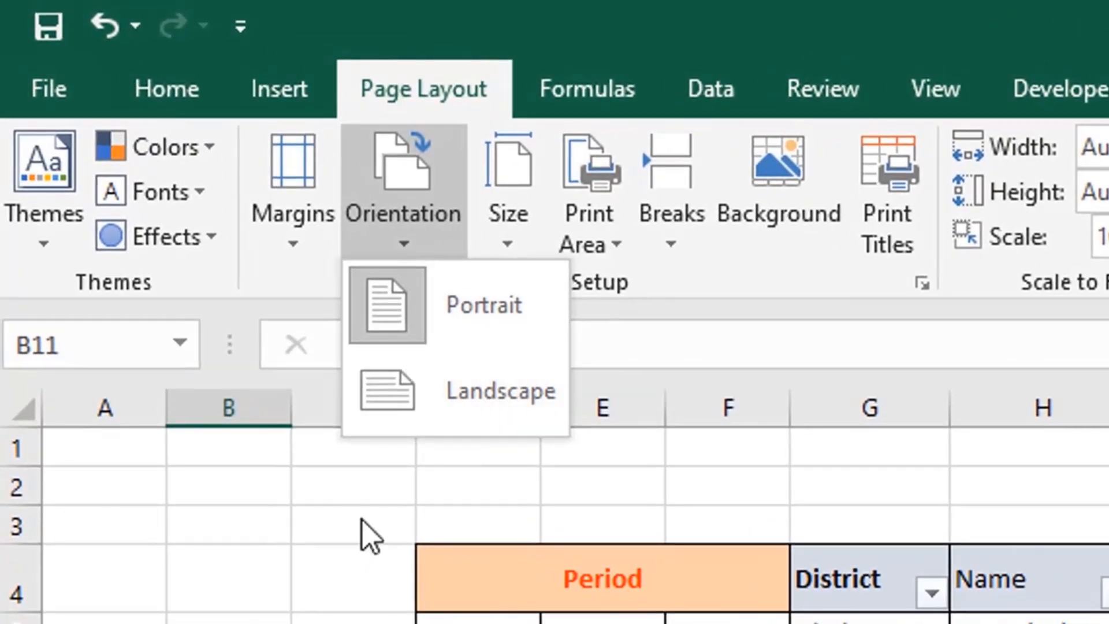
pyautogui.click(393, 523)
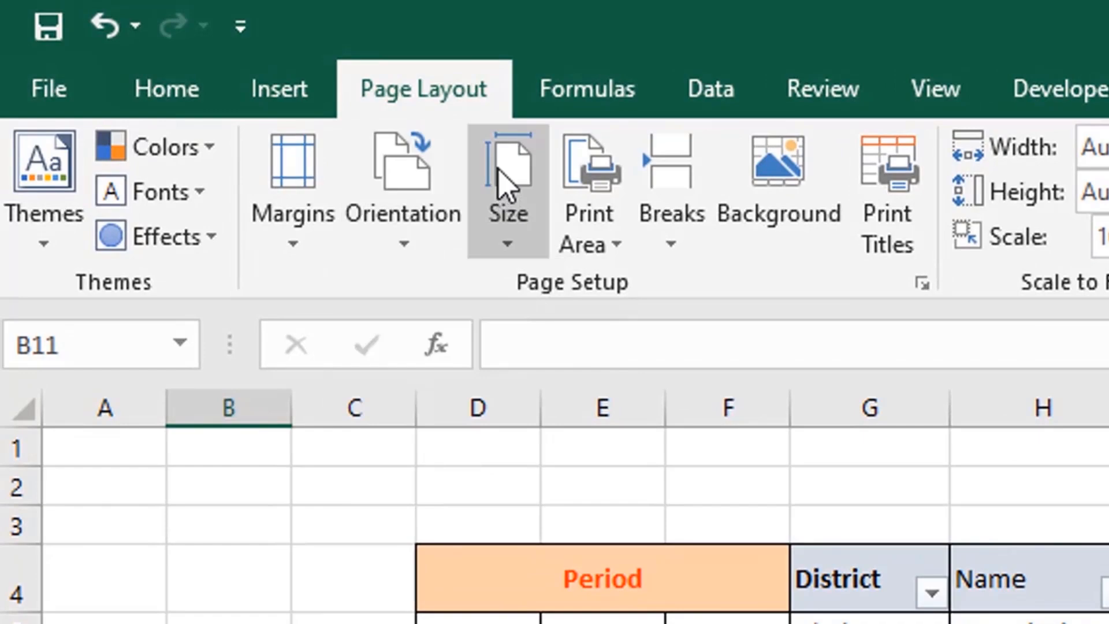
pyautogui.click(506, 184)
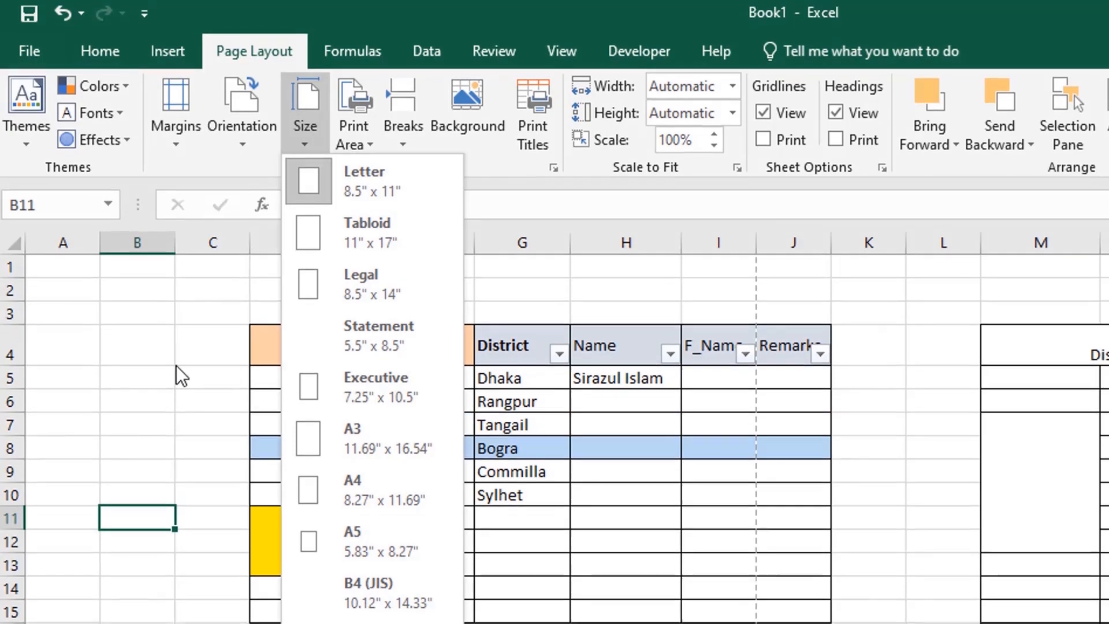
pyautogui.click(176, 366)
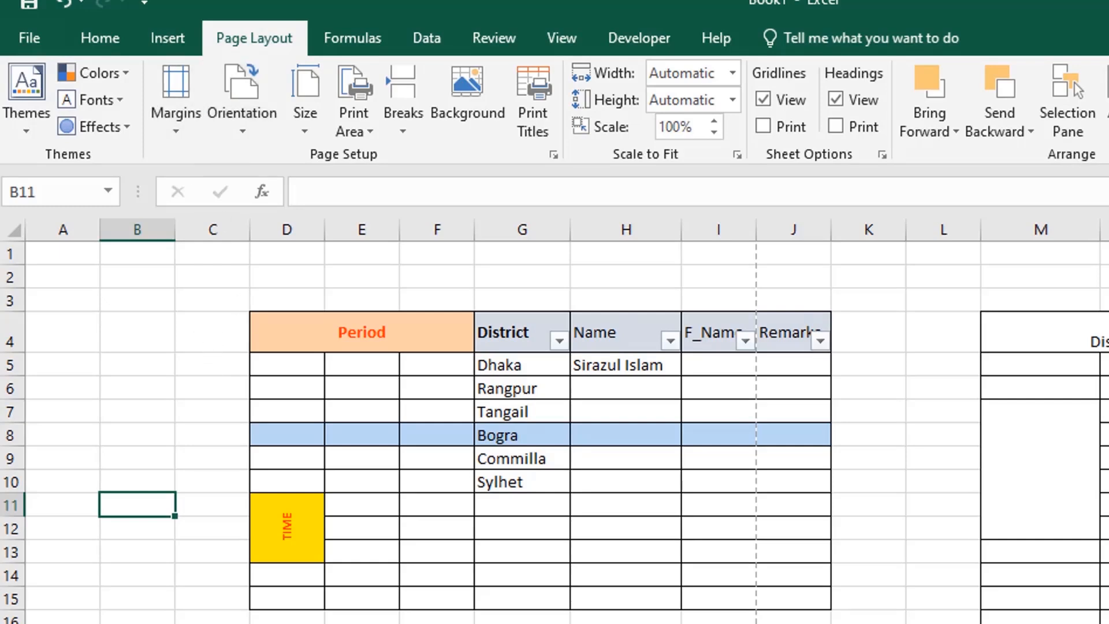
pyautogui.click(496, 623)
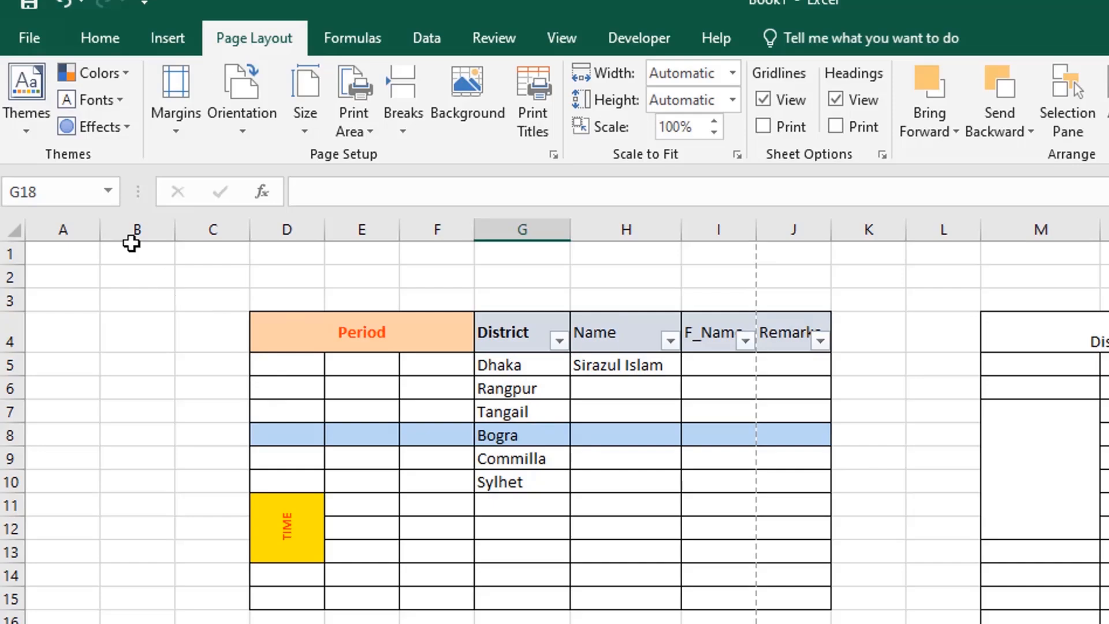
# Save the workbook to New Volume (D:) as an Excel Workbook (*.xlsx), using a person's first name as the file name
pyautogui.click(29, 39)
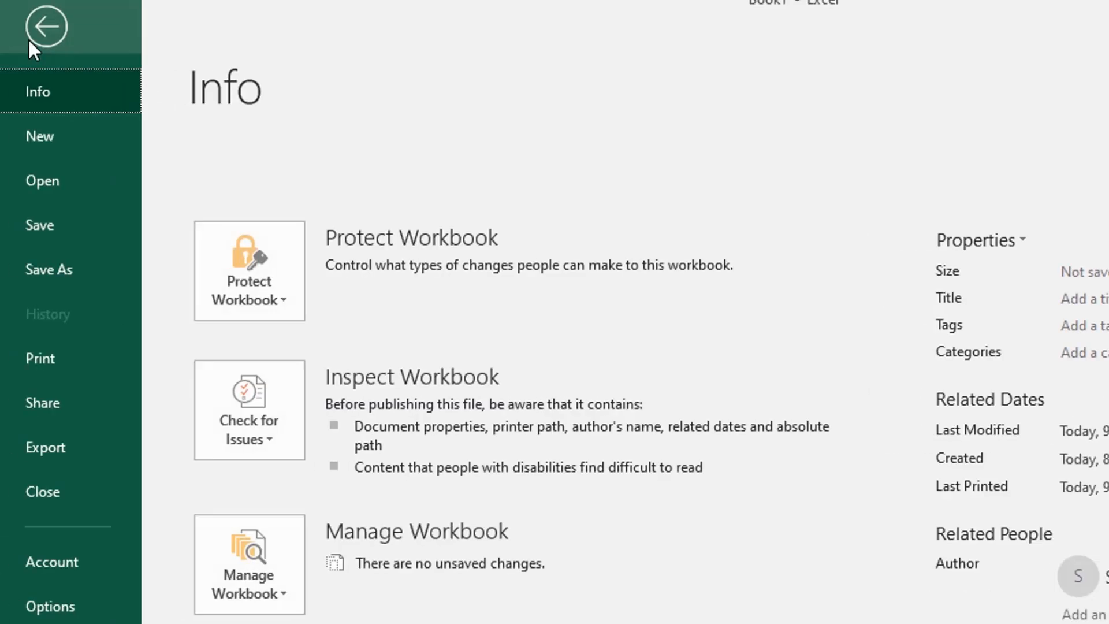
pyautogui.click(81, 275)
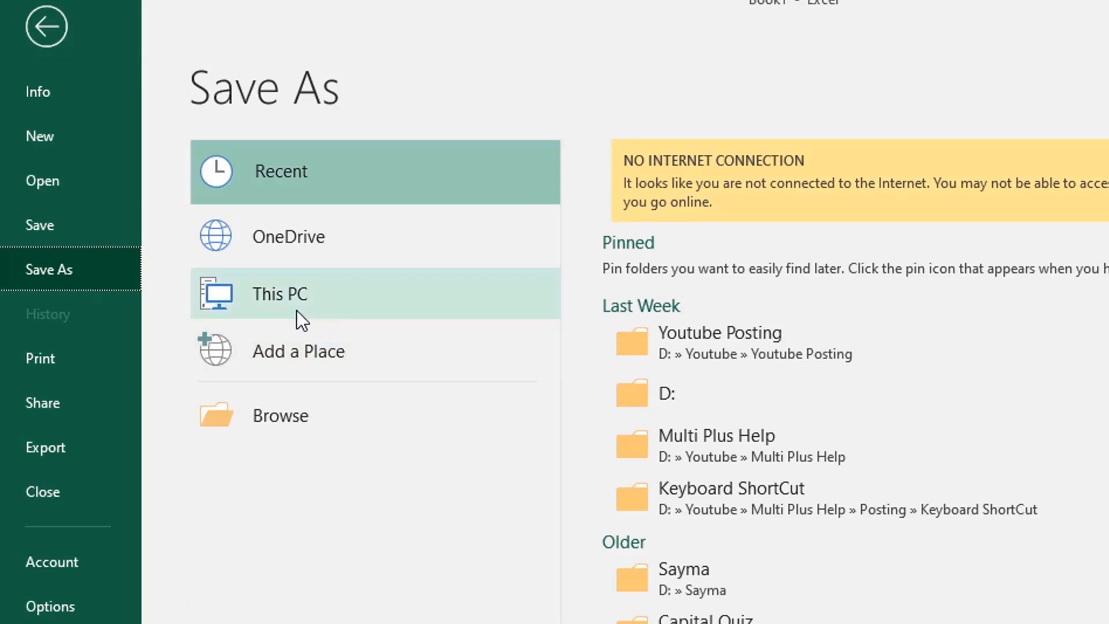
pyautogui.click(285, 297)
pyautogui.click(286, 297)
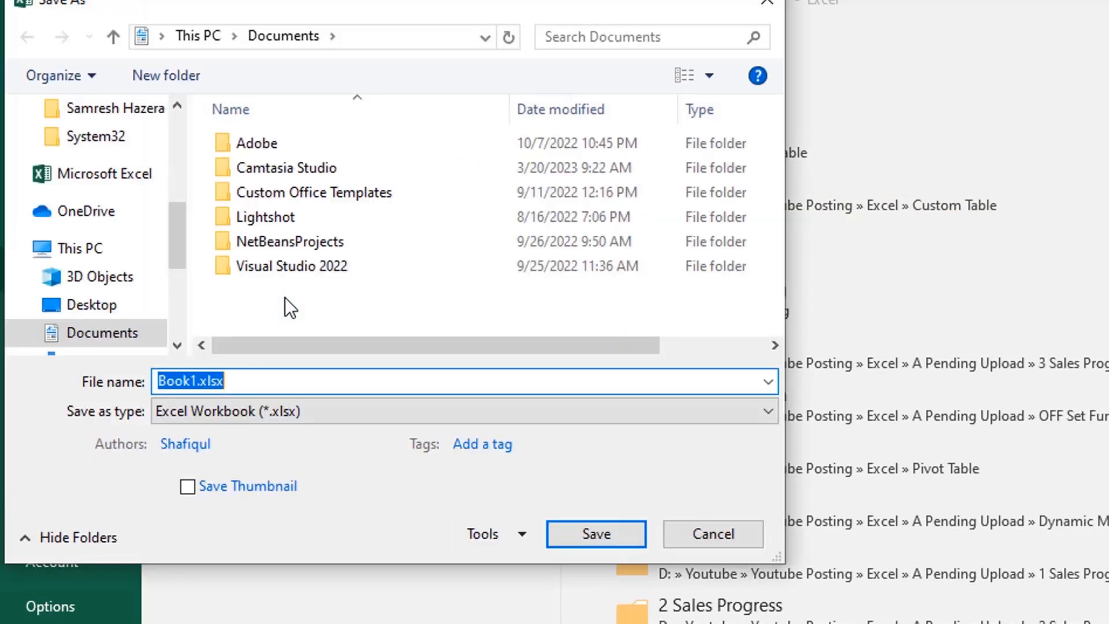
pyautogui.moveTo(173, 240); pyautogui.dragTo(178, 302)
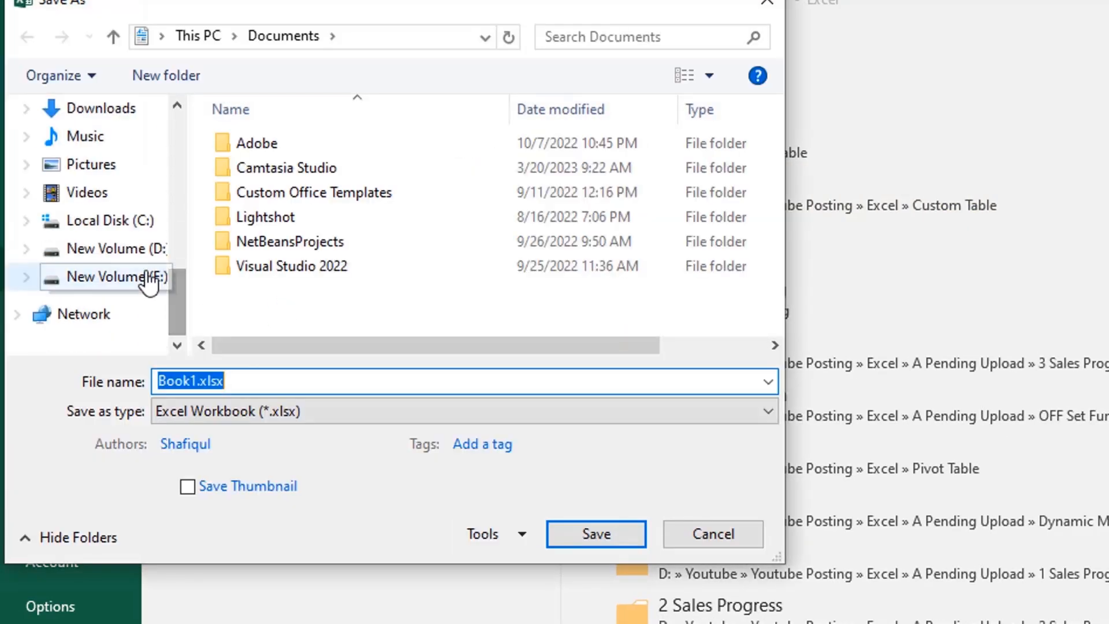
pyautogui.click(134, 257)
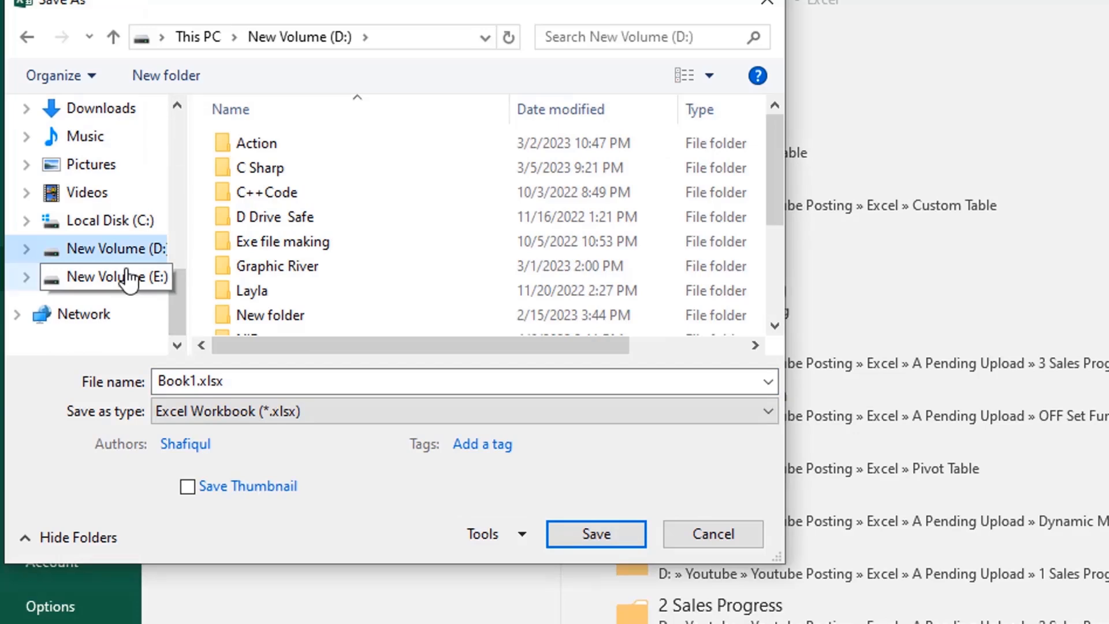
pyautogui.click(267, 386)
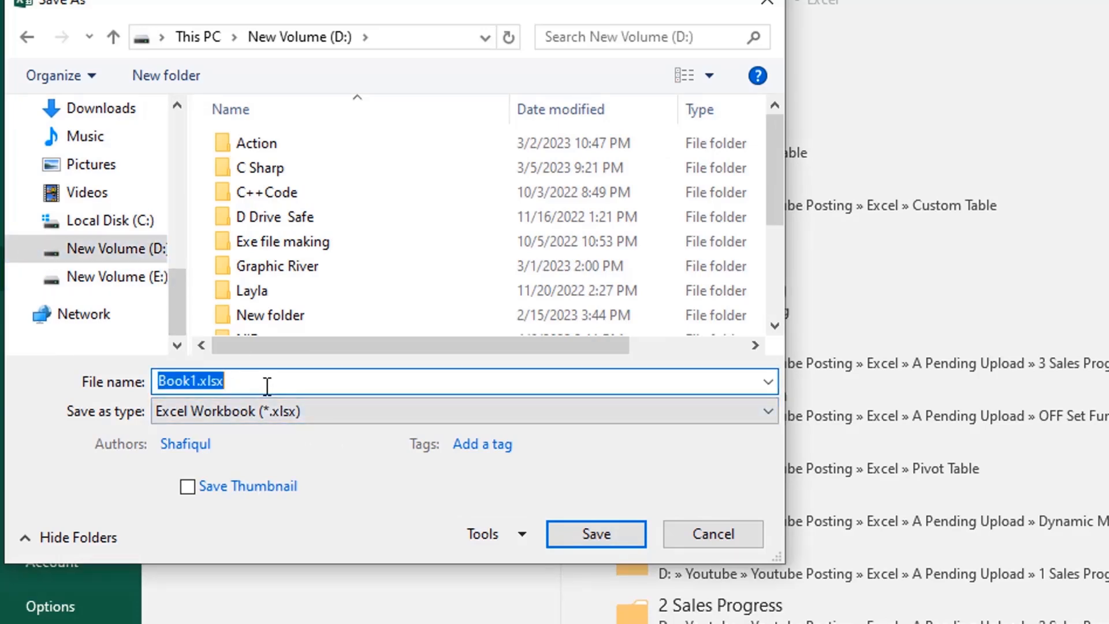
pyautogui.write('Mizan')
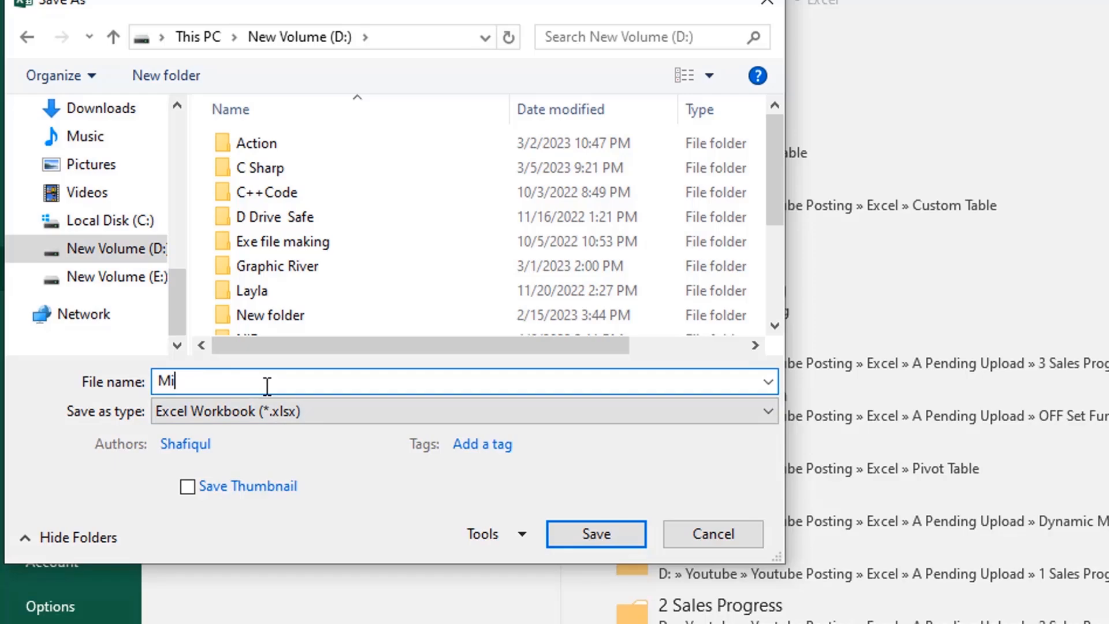
pyautogui.click(606, 529)
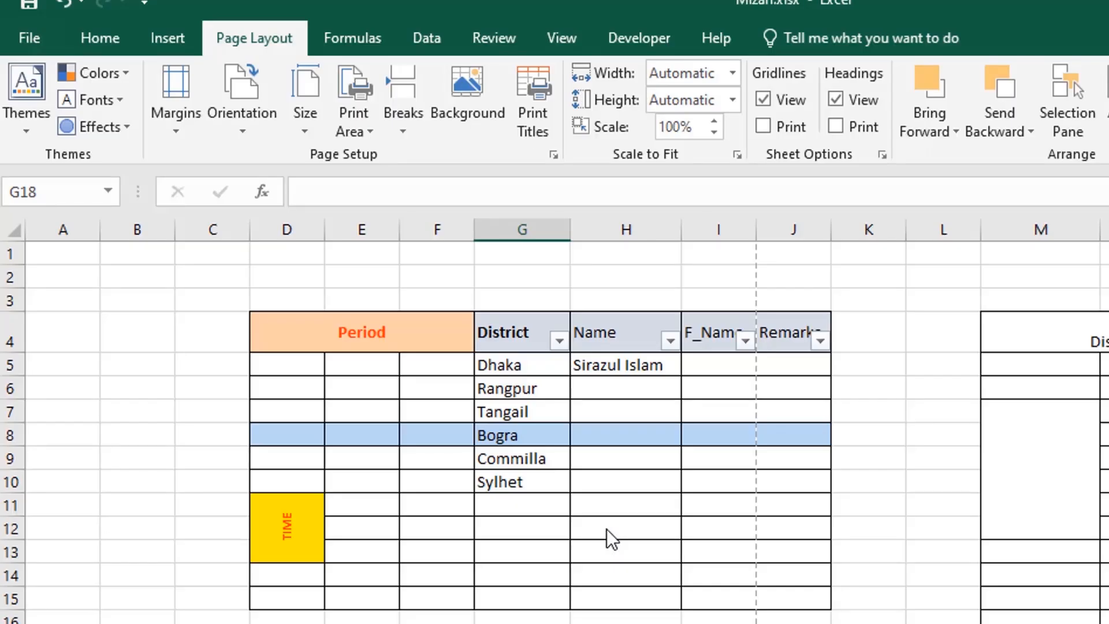